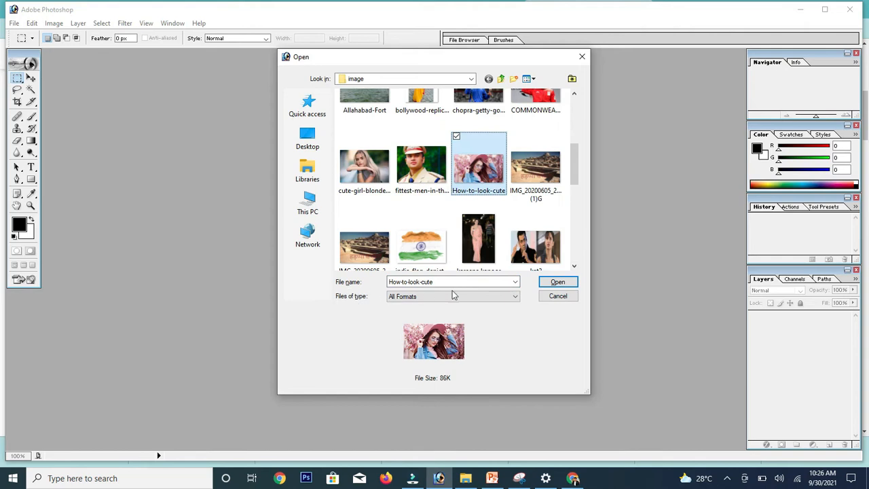
# Open the How-to-look-cute image and move its window nearer the middle of the workspace.
pyautogui.click(556, 282)
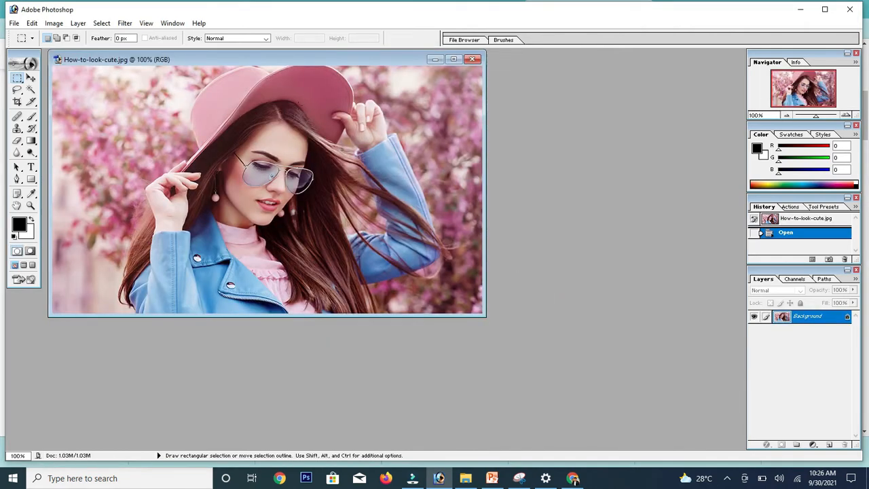
pyautogui.moveTo(229, 63); pyautogui.dragTo(319, 82)
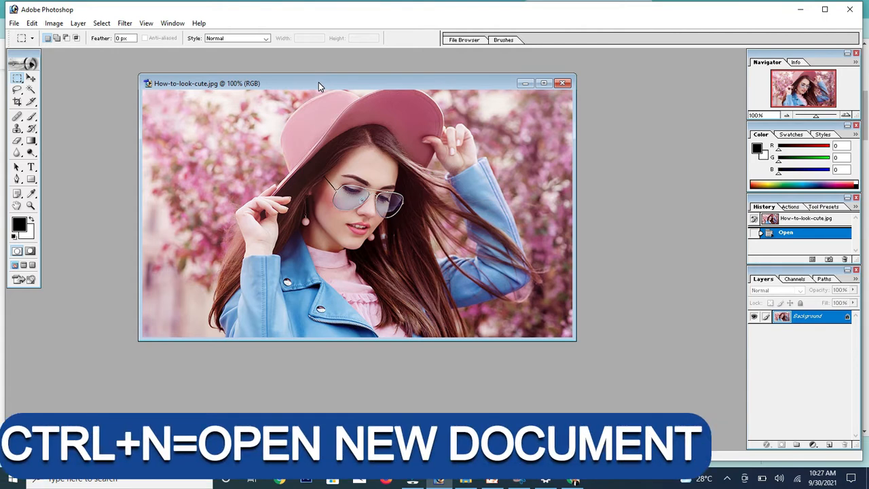
# Start a new document and set its width to 1280 and height to 720 pixels.
pyautogui.hotkey('ctrl', 'n')
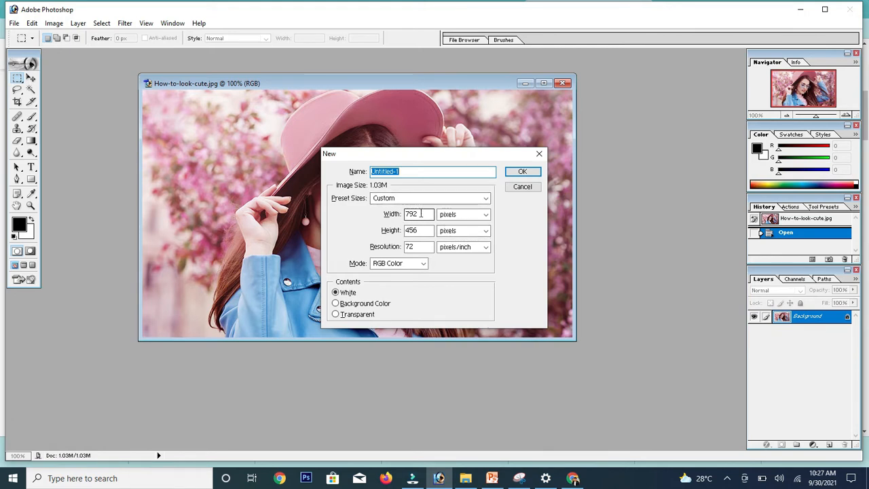
pyautogui.moveTo(421, 214); pyautogui.dragTo(409, 214)
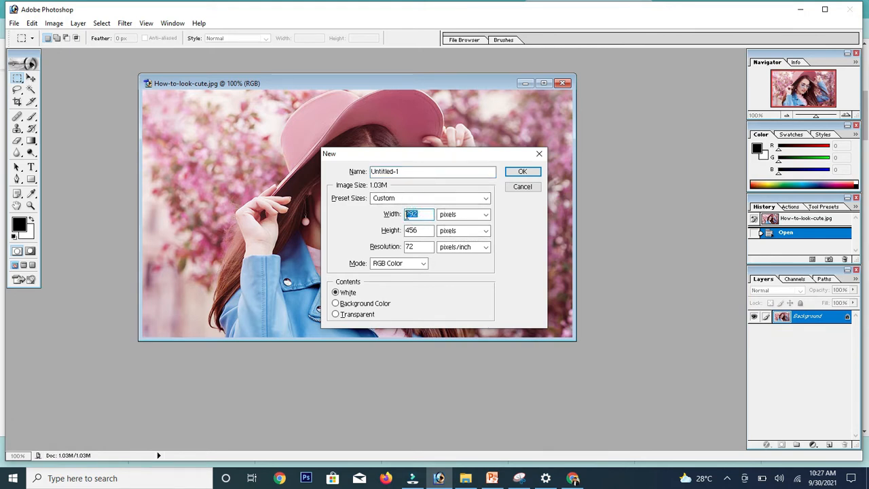
pyautogui.write('1280')
pyautogui.moveTo(423, 231); pyautogui.dragTo(399, 230)
pyautogui.write('720')
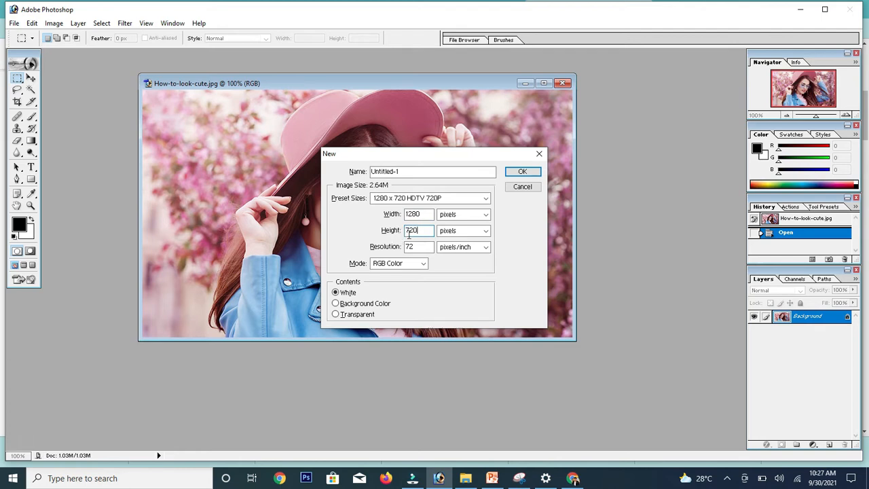
# Set the new document's width and height units to pixels and its resolution unit to pixels/inch.
pyautogui.click(484, 216)
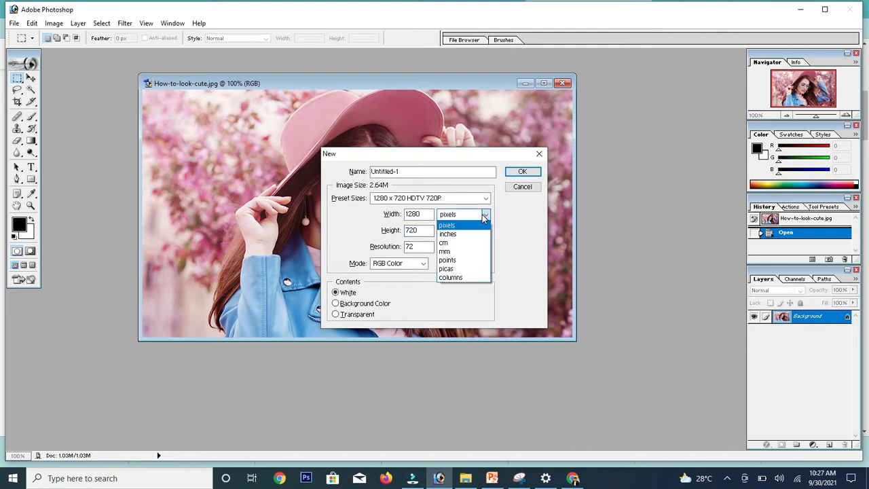
pyautogui.click(481, 214)
pyautogui.click(482, 215)
pyautogui.click(465, 228)
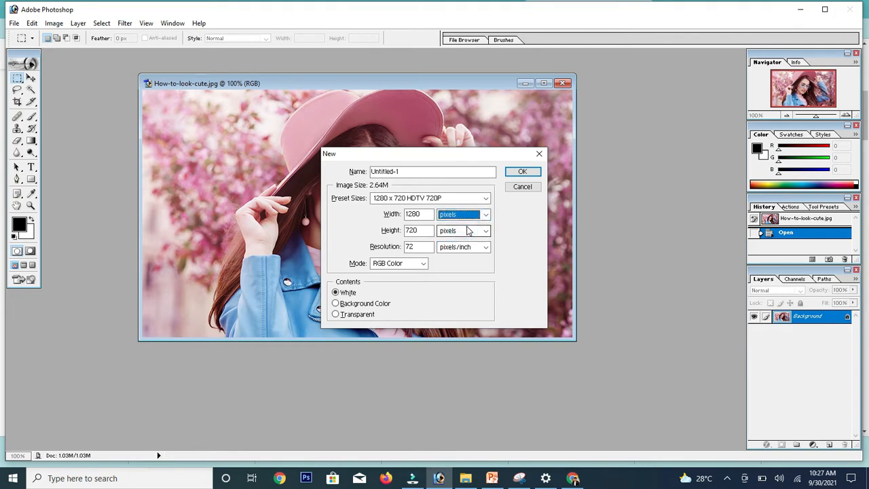
pyautogui.click(485, 232)
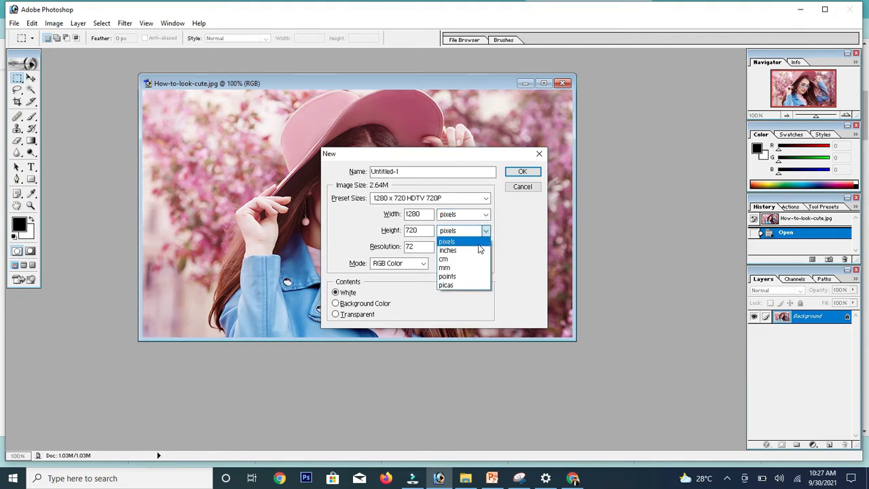
pyautogui.click(481, 244)
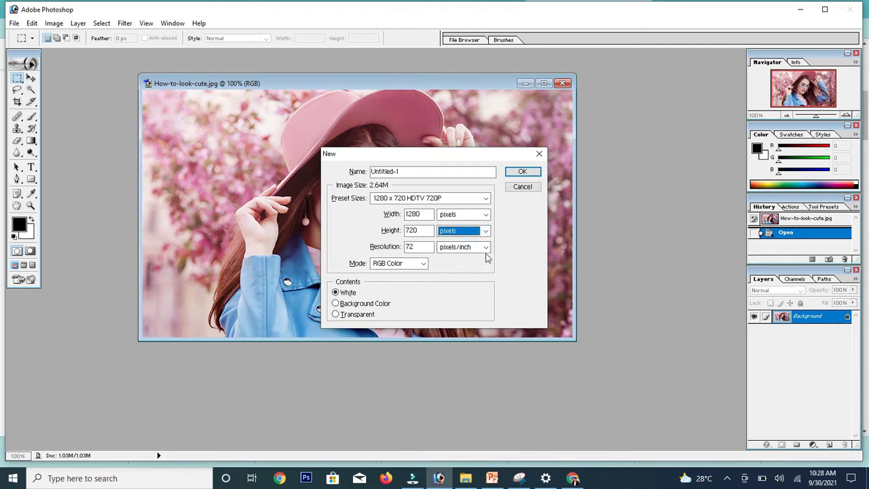
pyautogui.click(488, 251)
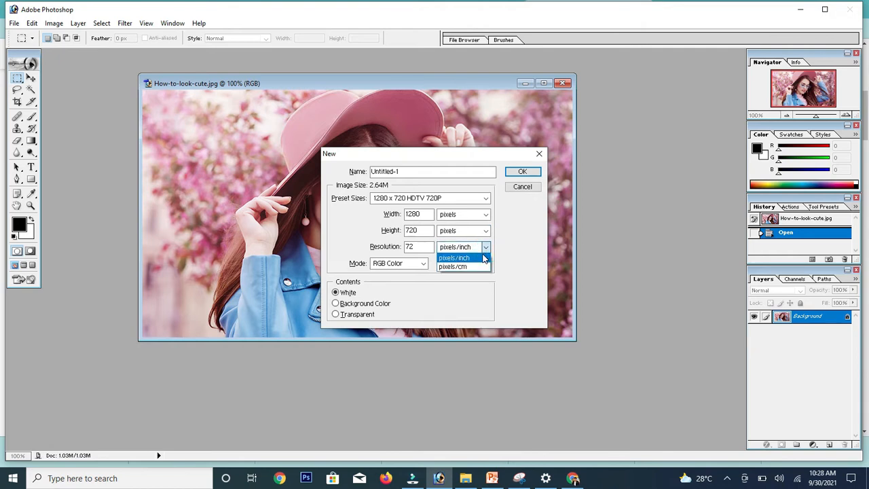
pyautogui.click(483, 258)
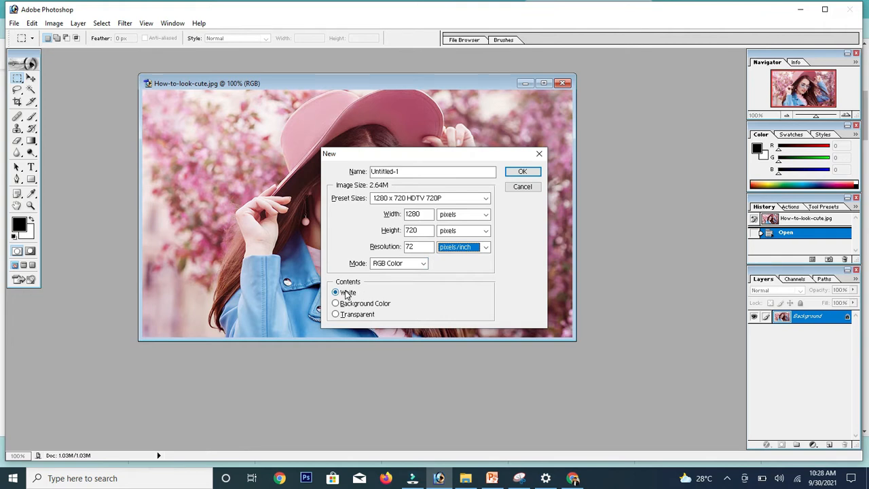
# Create the white 1280 x 720 document, and reposition and slightly enlarge its window.
pyautogui.click(520, 174)
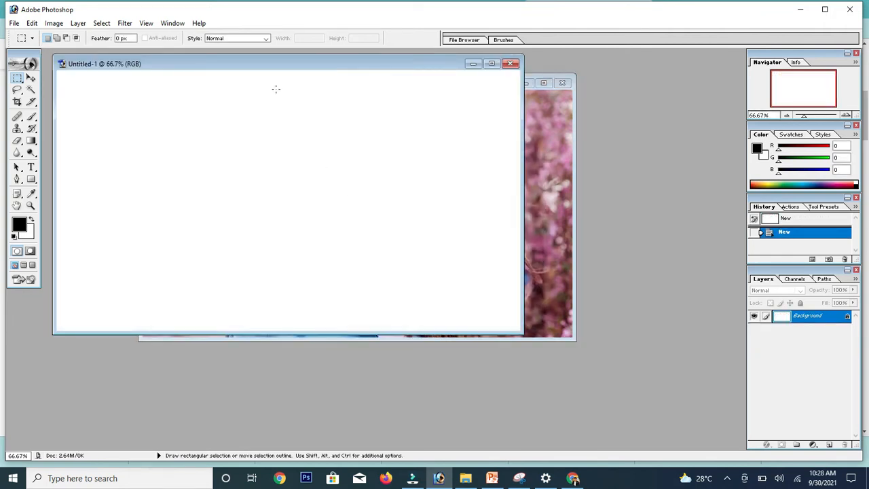
pyautogui.moveTo(265, 63); pyautogui.dragTo(307, 76)
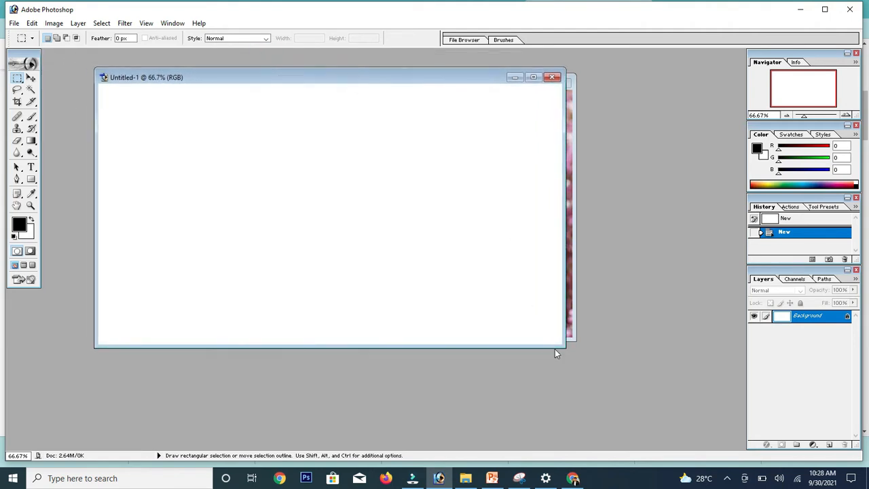
pyautogui.moveTo(557, 344); pyautogui.dragTo(569, 357)
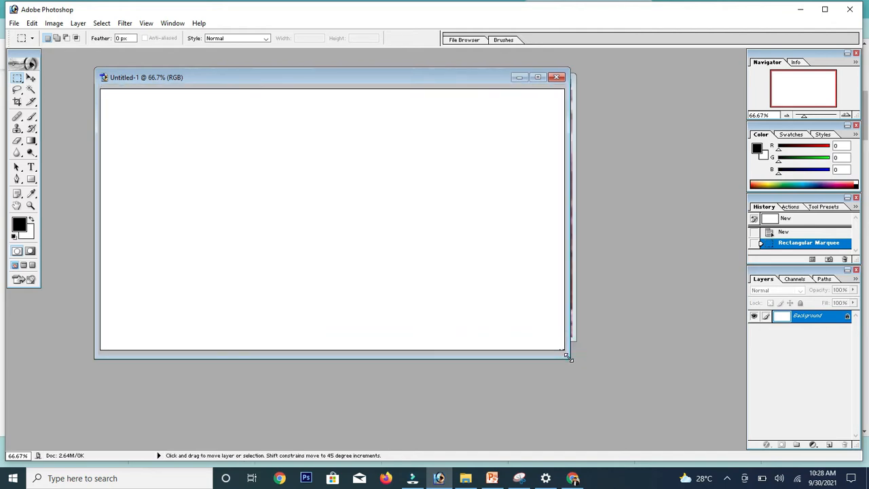
# Create a second 792 x 456 pixel document with Background Color contents and close it again.
pyautogui.hotkey('ctrl', 'n')
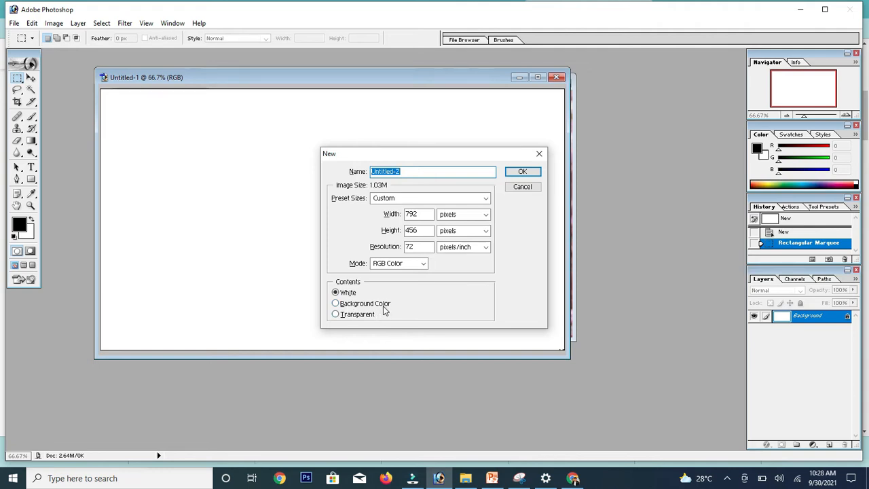
pyautogui.click(345, 304)
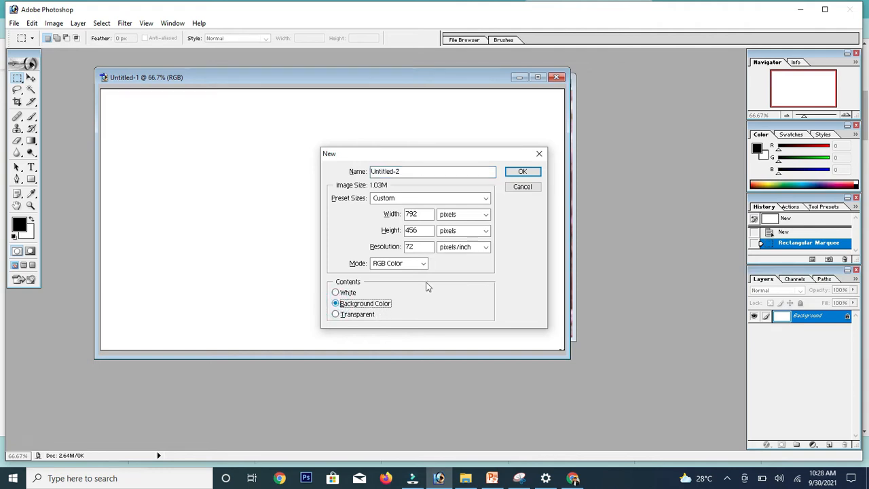
pyautogui.click(516, 174)
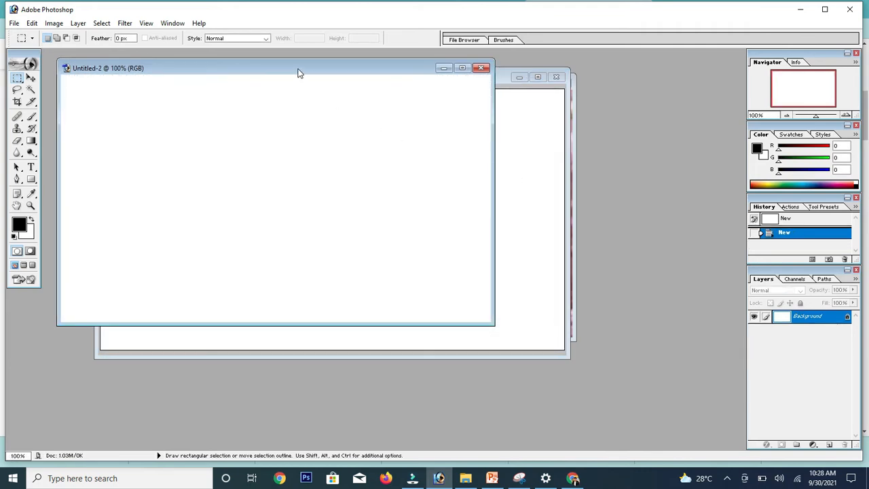
pyautogui.moveTo(299, 72); pyautogui.dragTo(415, 161)
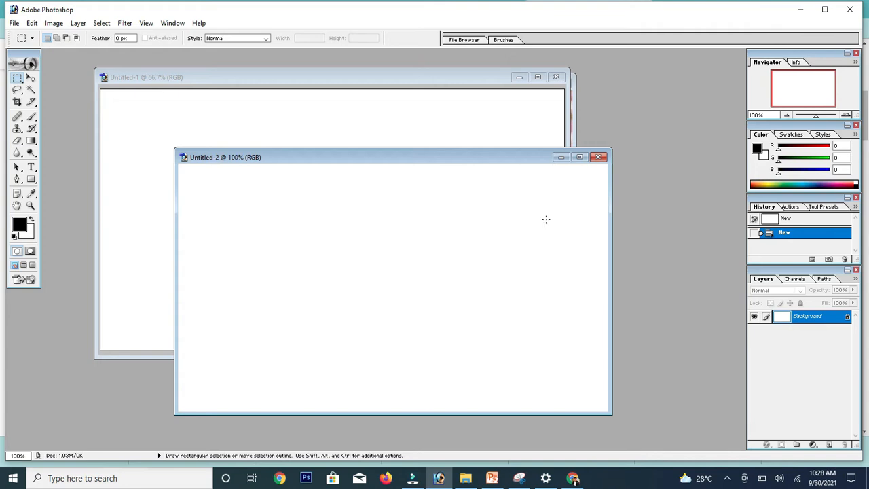
pyautogui.click(598, 157)
# Change the background color to bright red, F60808.
pyautogui.click(27, 232)
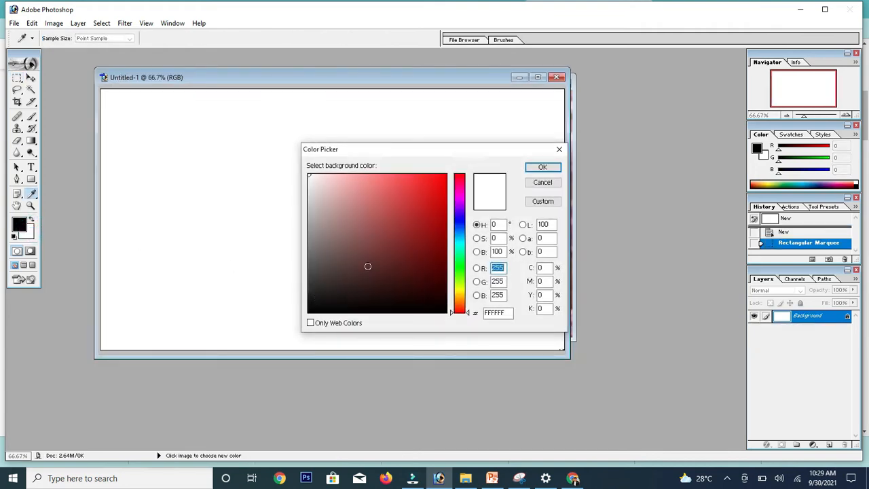
pyautogui.click(442, 179)
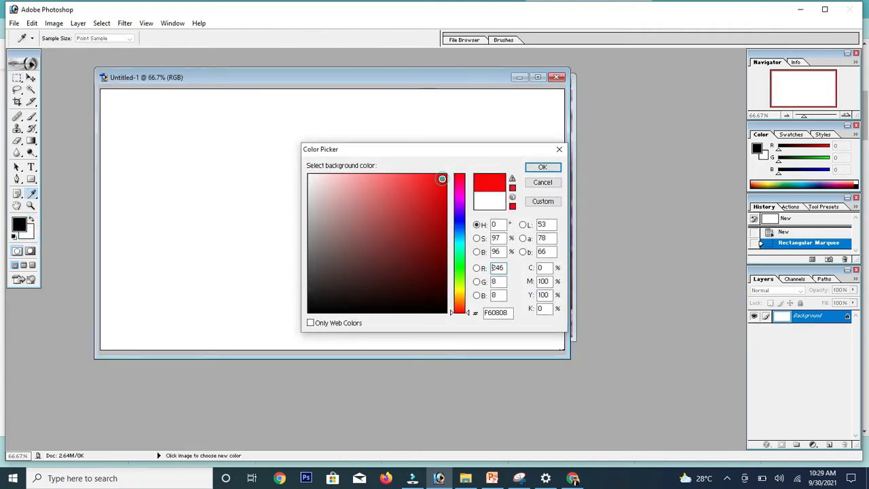
pyautogui.click(529, 171)
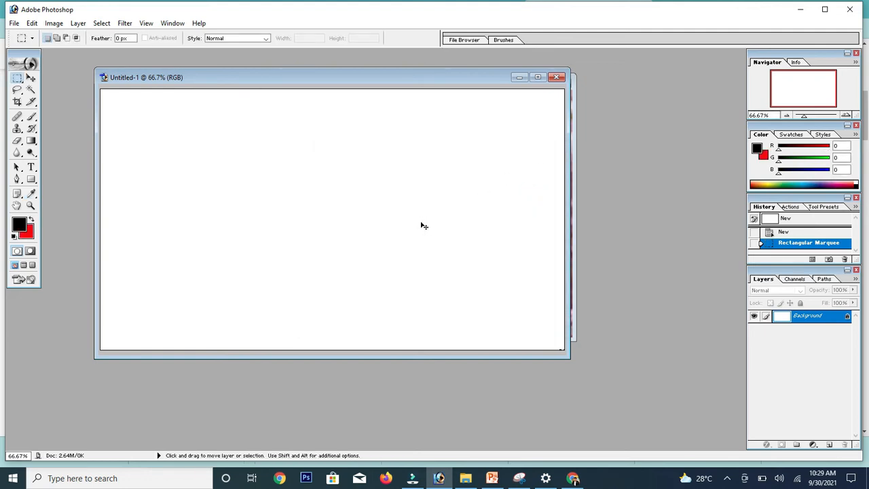
# Create a 792 x 456 pixel document filled with the red background color, and reposition and slightly enlarge its window.
pyautogui.hotkey('ctrl', 'n')
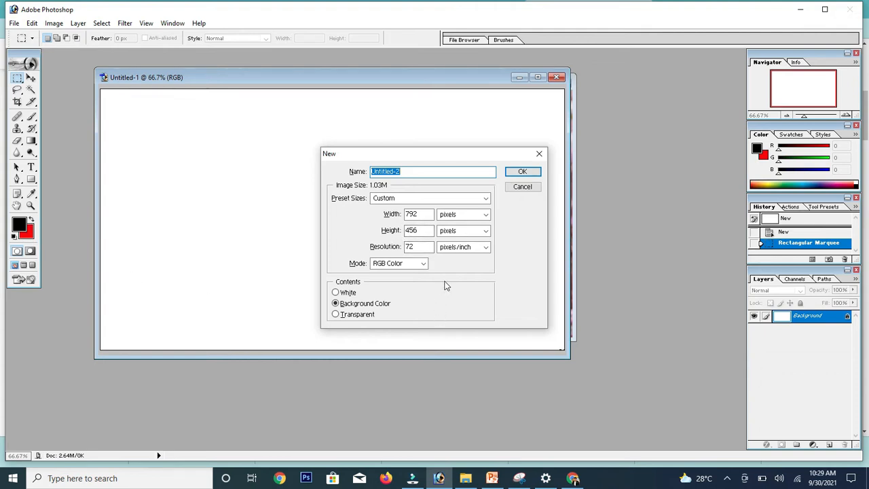
pyautogui.click(515, 173)
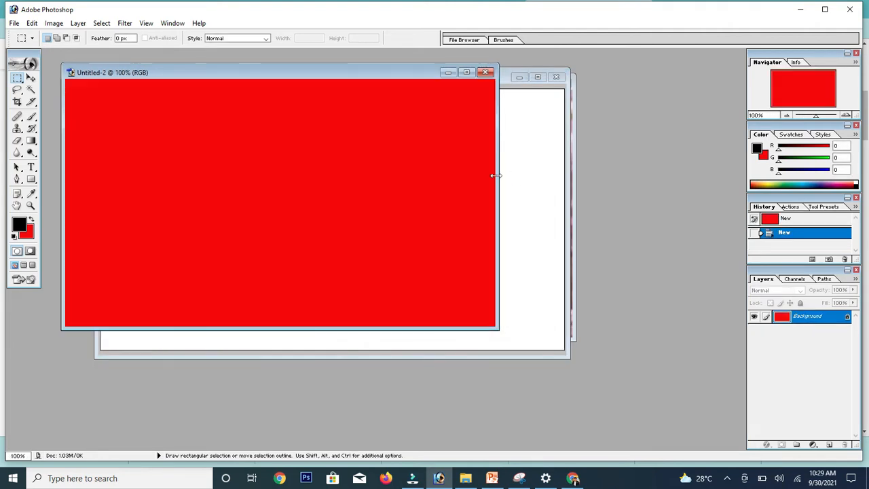
pyautogui.moveTo(285, 75); pyautogui.dragTo(399, 134)
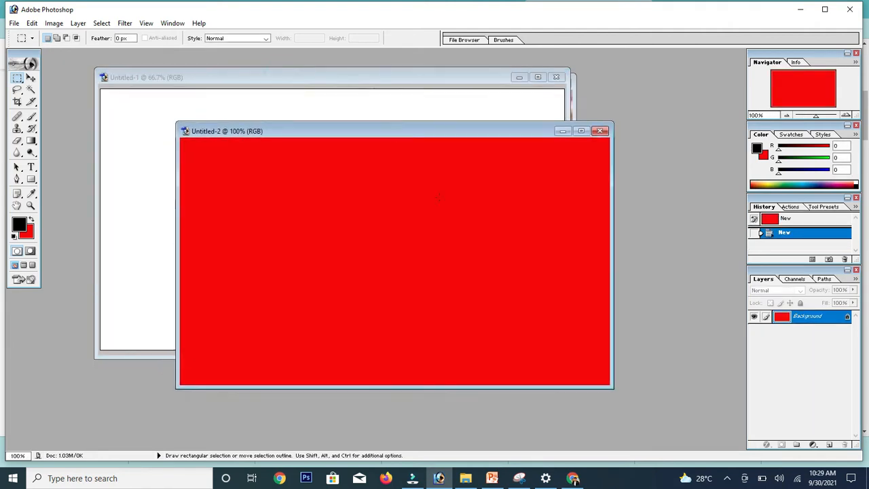
pyautogui.moveTo(611, 386); pyautogui.dragTo(620, 392)
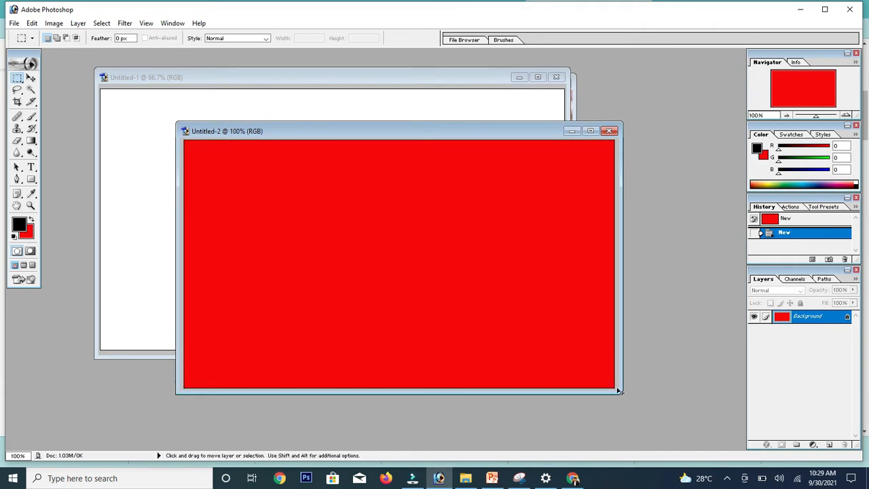
# Create another 792 x 456 pixel RGB document with Transparent contents.
pyautogui.hotkey('ctrl', 'n')
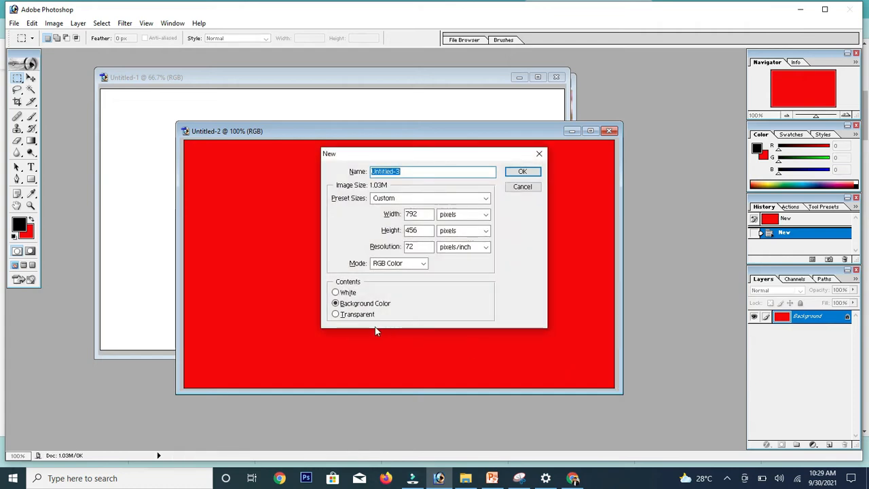
pyautogui.click(335, 316)
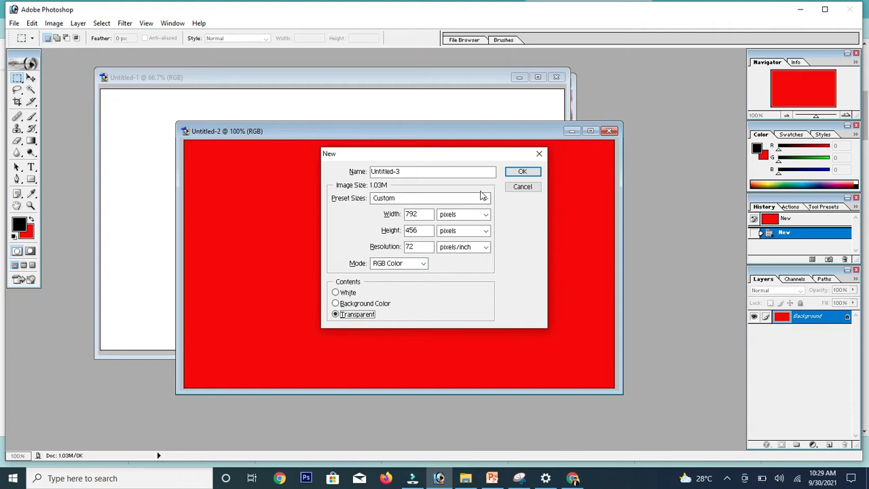
pyautogui.click(514, 174)
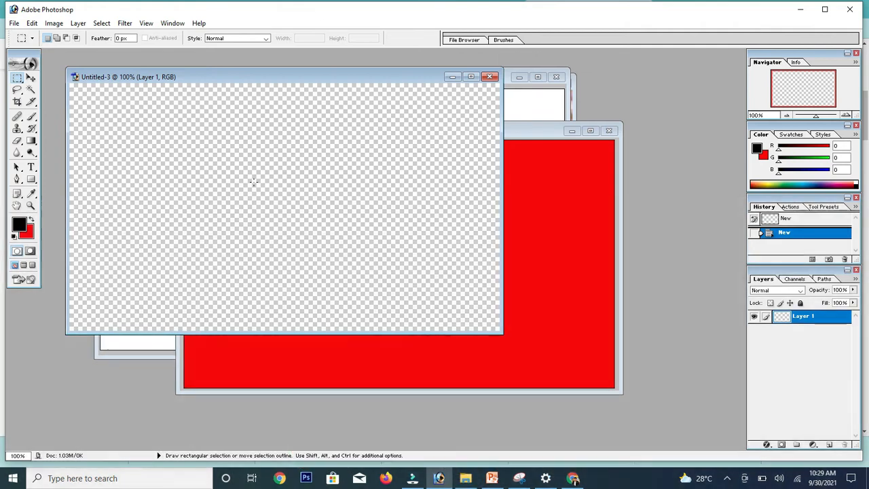
# Close the transparent, red and white documents, leaving only the How-to-look-cute photo open.
pyautogui.click(489, 77)
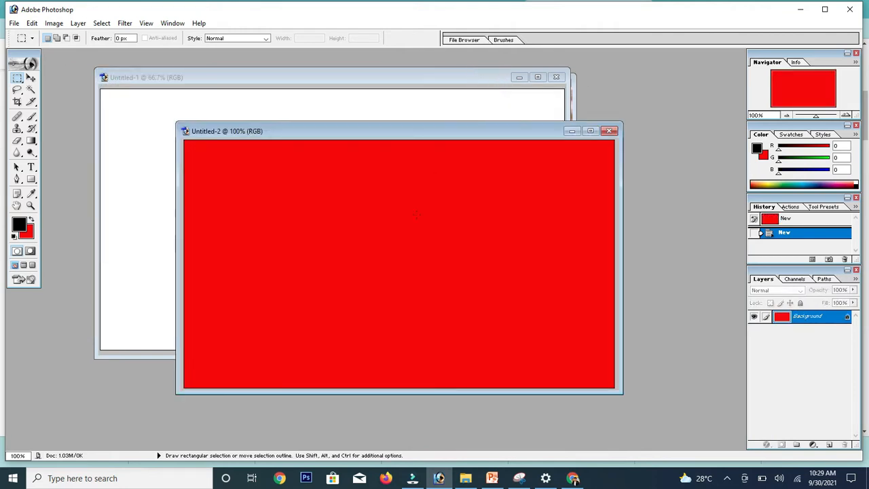
pyautogui.click(609, 130)
pyautogui.click(556, 76)
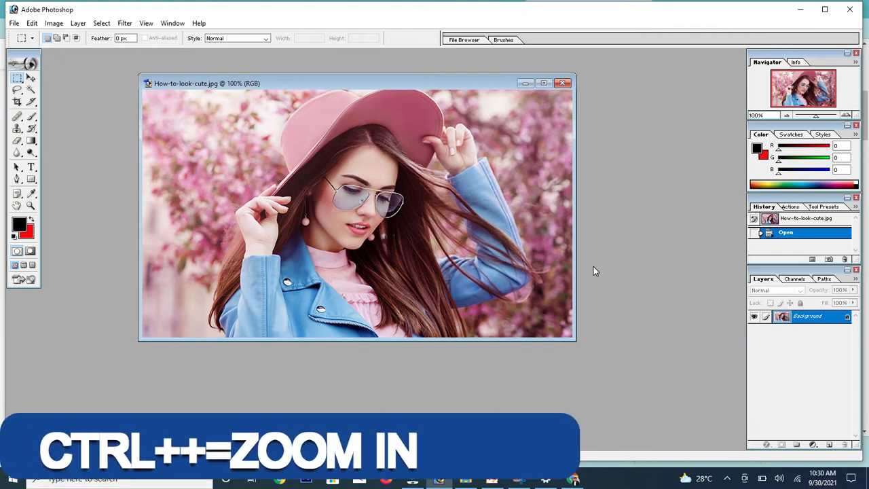
# Zoom the photo in to 300% and back out to 66.7%.
pyautogui.hotkey('ctrl', '+')
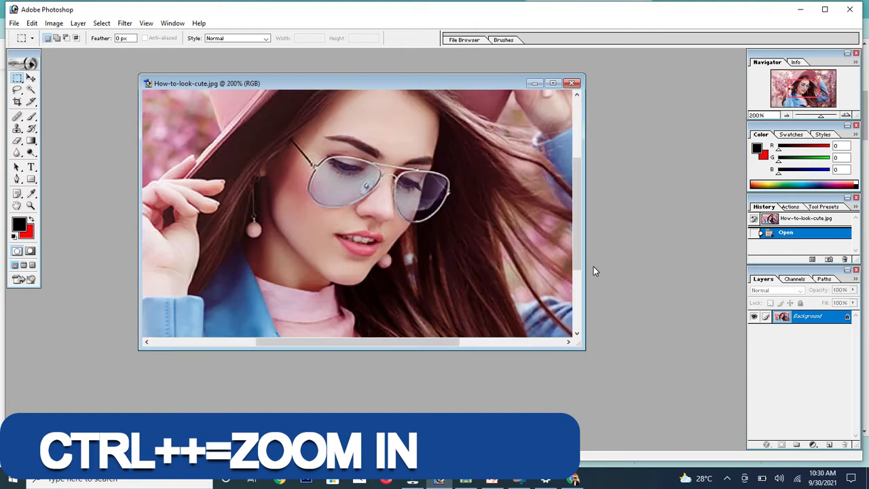
pyautogui.hotkey('ctrl', '+')
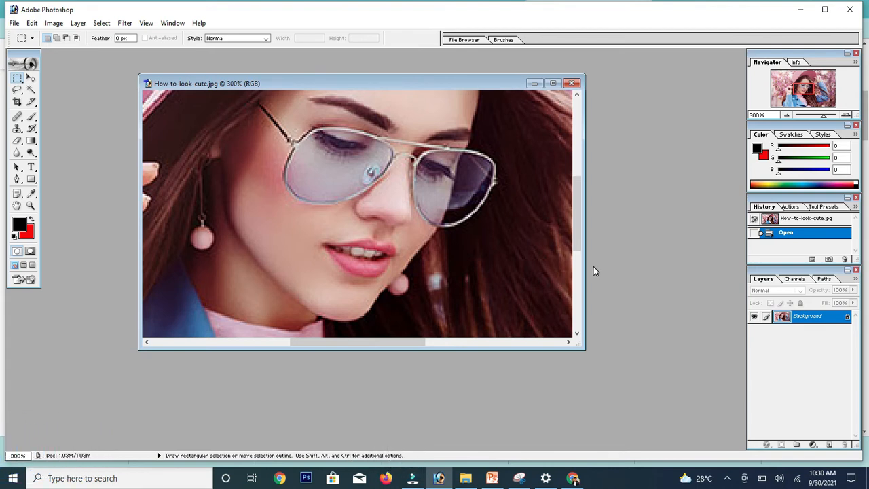
pyautogui.hotkey('ctrl', '-')
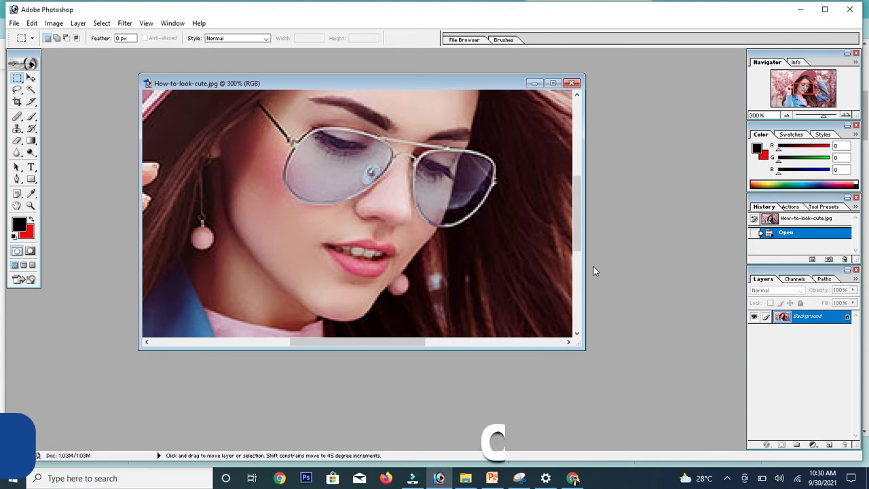
pyautogui.hotkey('ctrl', '-')
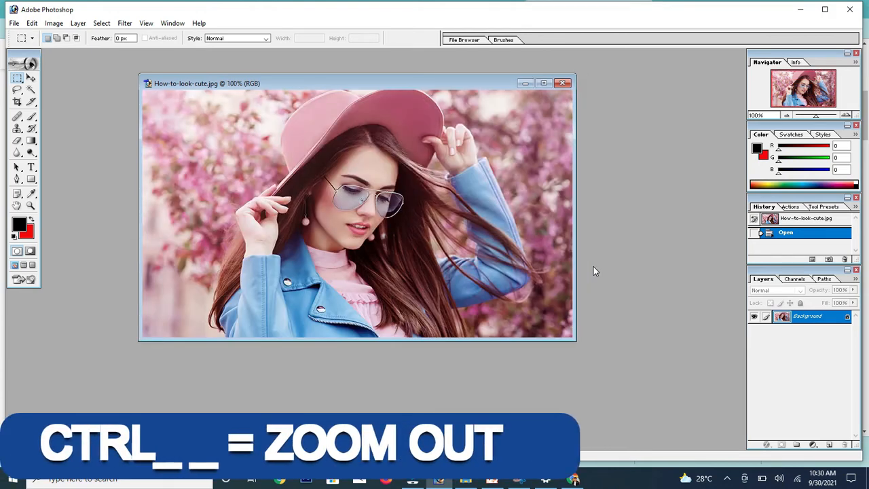
pyautogui.hotkey('ctrl', '-')
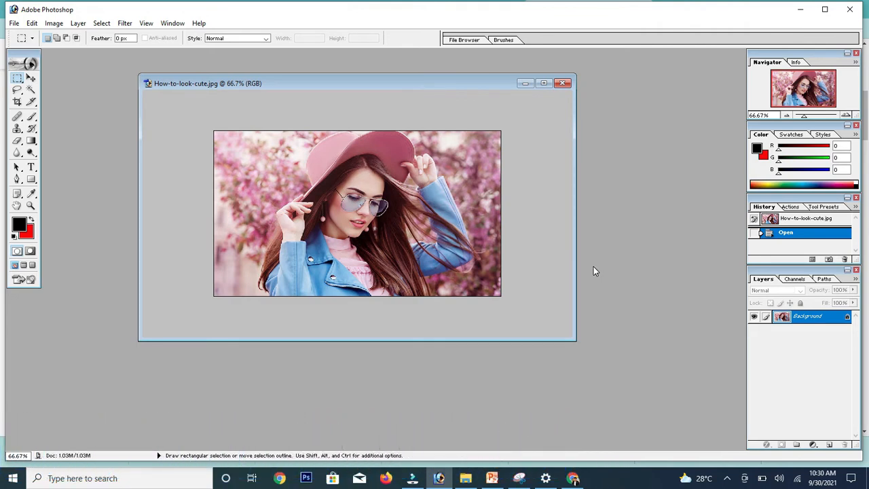
# Fit the photo to the available screen area and return it to actual size at 100%.
pyautogui.hotkey('ctrl', '0')
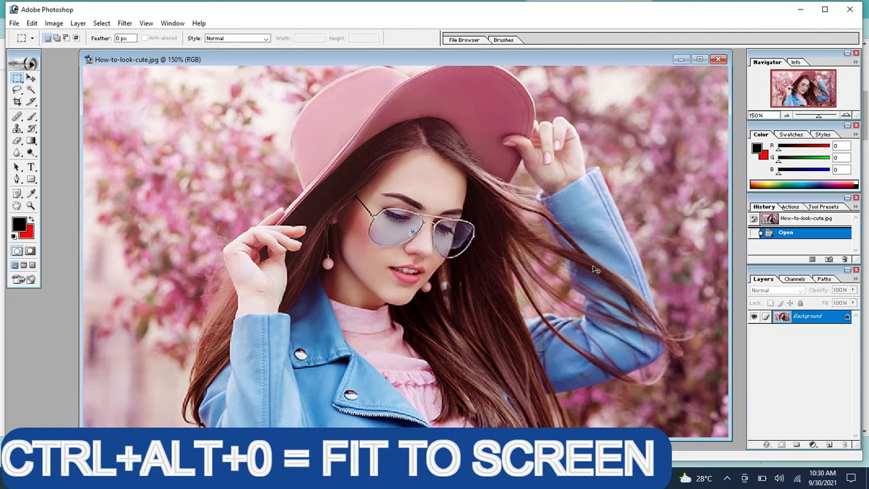
pyautogui.hotkey('ctrl', 'alt', '0')
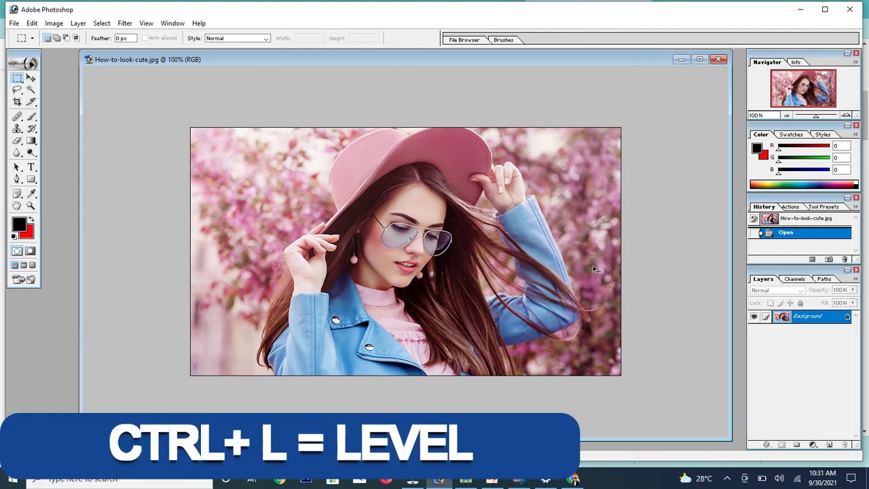
# Try a Levels adjustment on the photo with shadow input 2 and midtone input 2.06, without keeping it.
pyautogui.hotkey('ctrl', 'l')
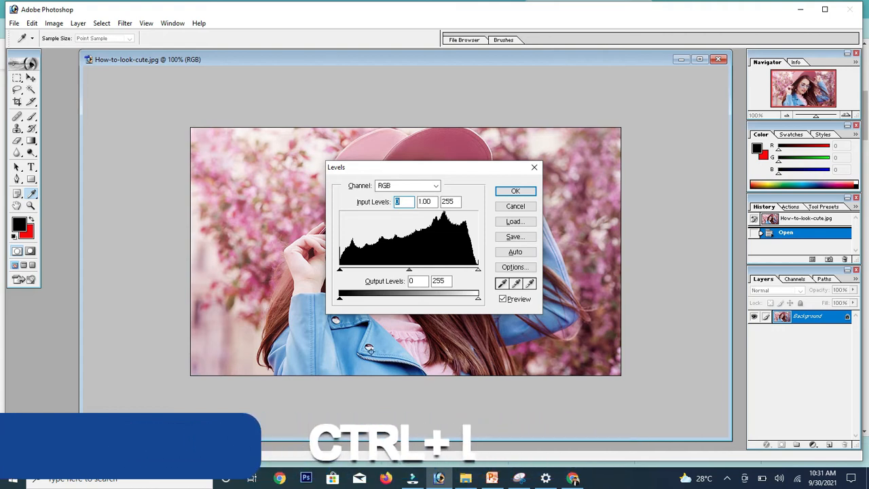
pyautogui.moveTo(409, 167); pyautogui.dragTo(633, 86)
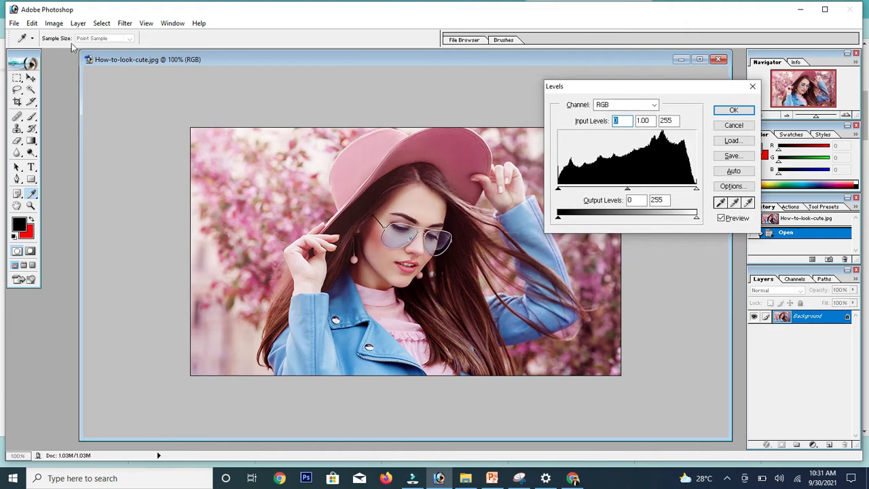
pyautogui.moveTo(557, 194)
pyautogui.mouseDown()
pyautogui.moveTo(628, 193)
pyautogui.moveTo(564, 191)
pyautogui.mouseUp()
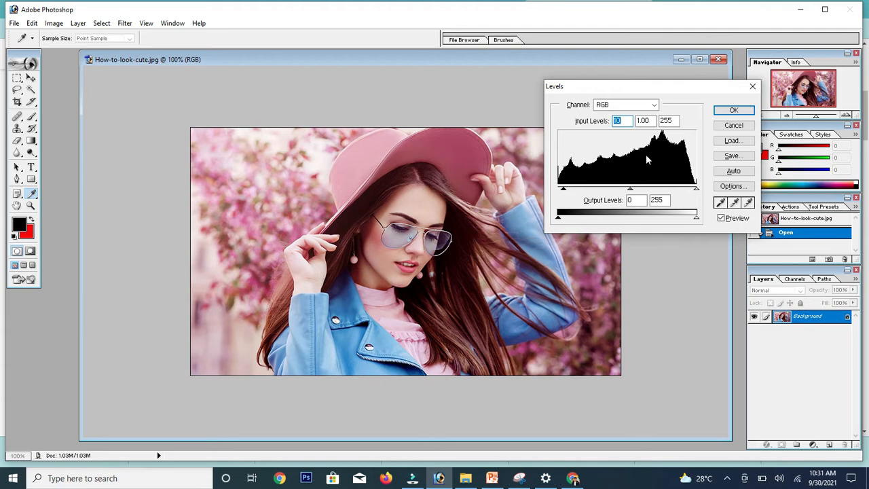
pyautogui.moveTo(563, 190)
pyautogui.mouseDown()
pyautogui.moveTo(653, 195)
pyautogui.moveTo(559, 191)
pyautogui.mouseUp()
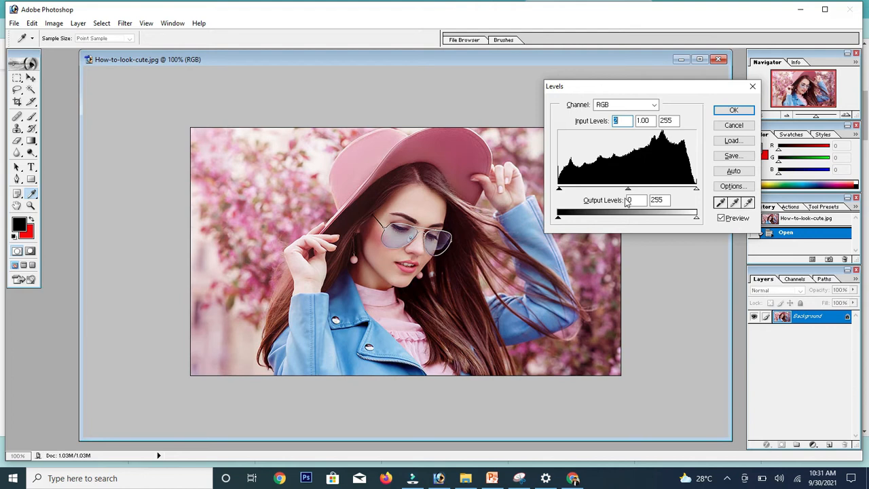
pyautogui.moveTo(628, 188); pyautogui.dragTo(592, 190)
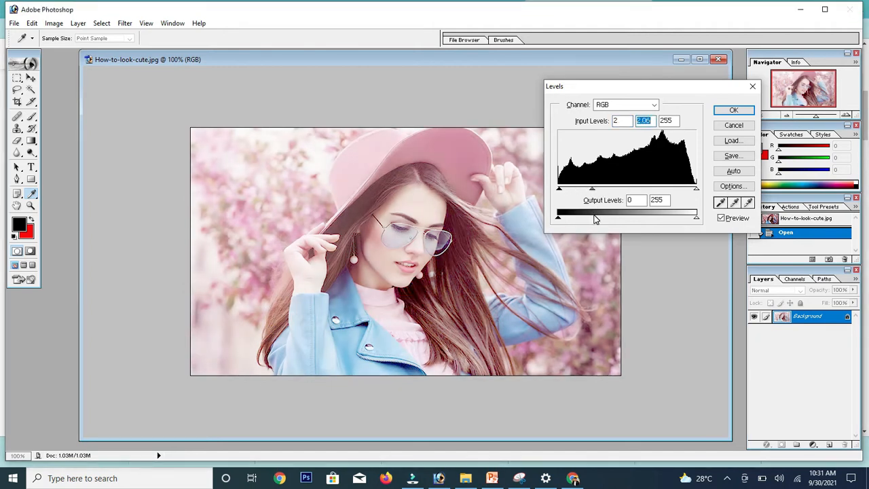
pyautogui.click(733, 110)
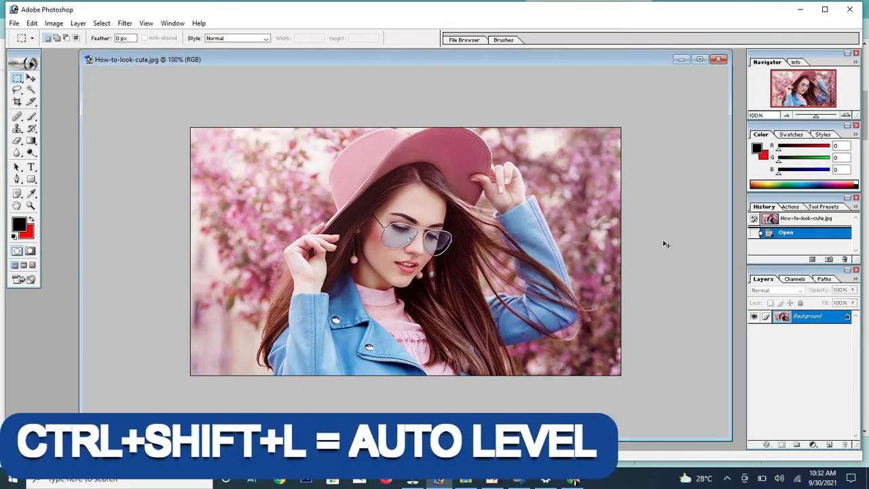
# Apply Auto Levels to the photo, undoing and redoing it to compare before and after.
pyautogui.hotkey('ctrl', 'shift', 'l')
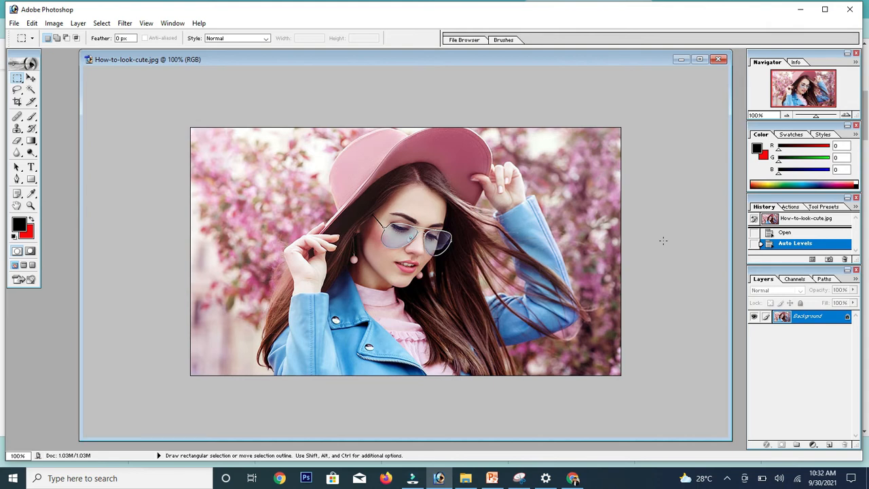
pyautogui.press('ctrl')
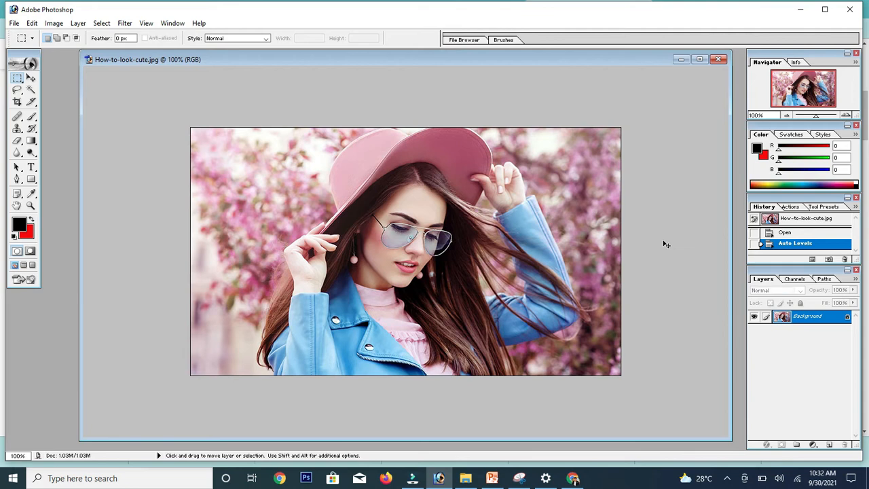
pyautogui.hotkey('ctrl', 'z')
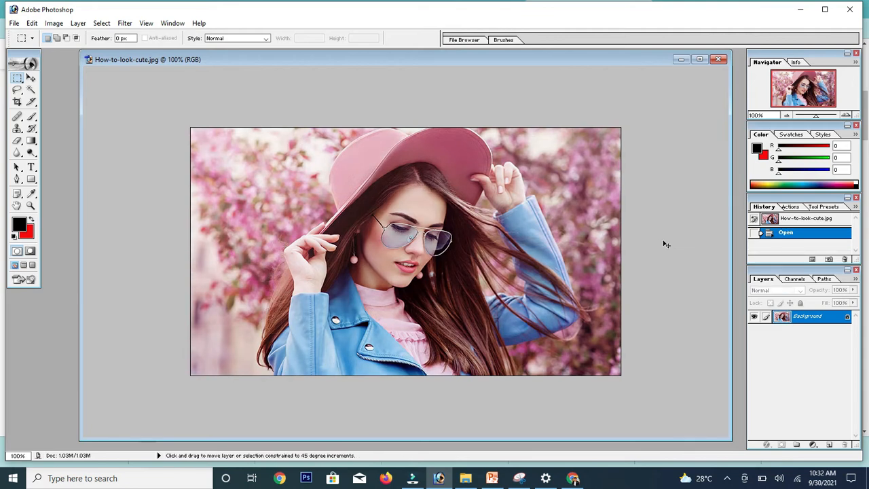
pyautogui.hotkey('ctrl', 'z')
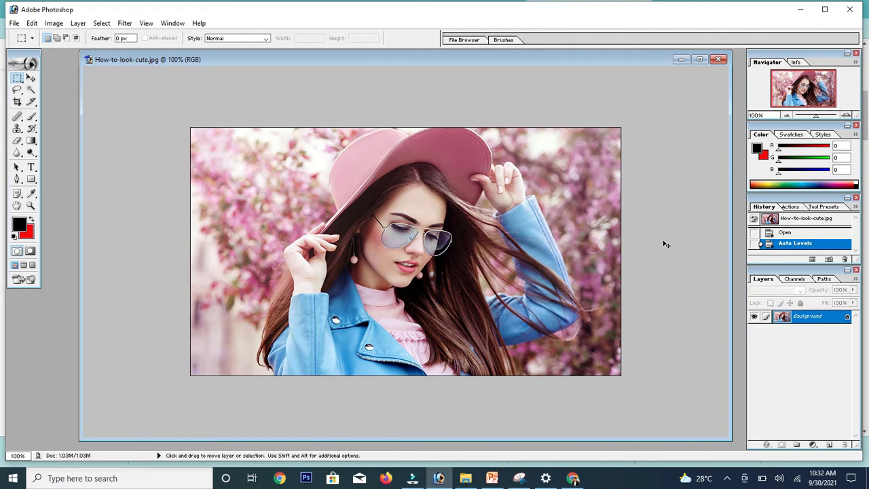
pyautogui.hotkey('ctrl', 'z')
pyautogui.hotkey('ctrl', 'z')
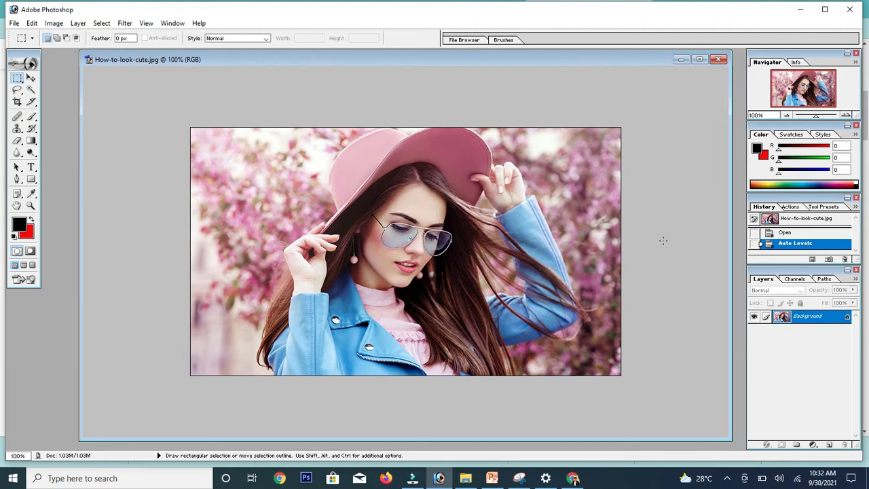
# Try a midtone Color Balance of -64, +41 and -79 on the photo and cancel it.
pyautogui.hotkey('ctrl', 'b')
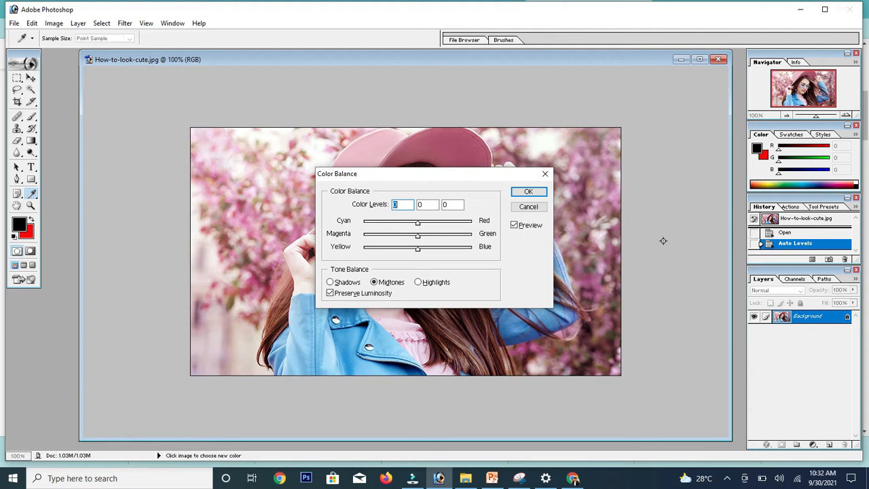
pyautogui.moveTo(442, 178); pyautogui.dragTo(609, 143)
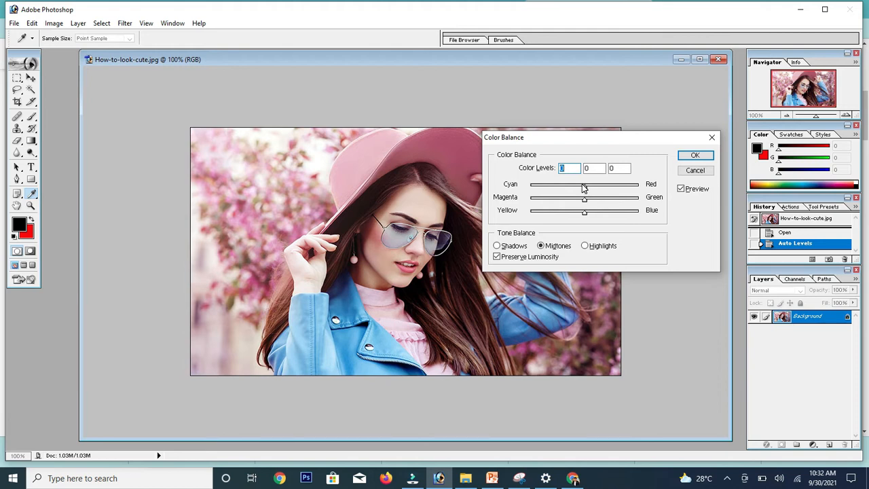
pyautogui.moveTo(585, 188); pyautogui.dragTo(542, 213)
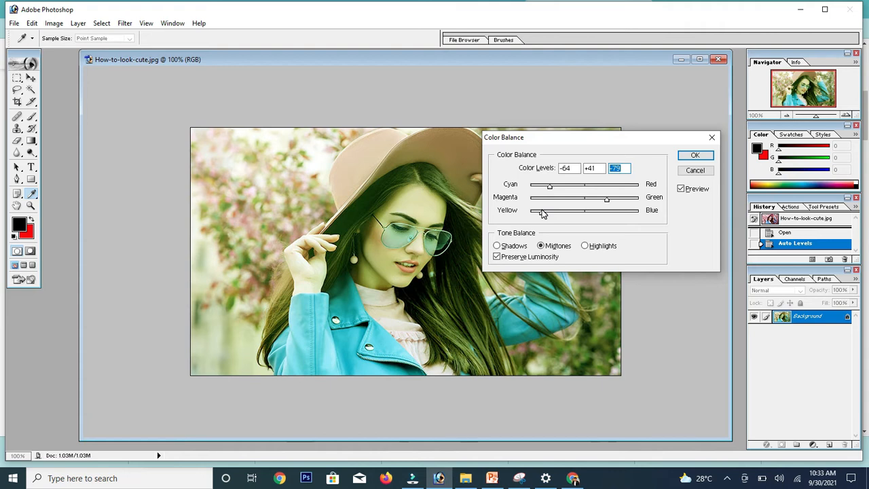
pyautogui.click(686, 172)
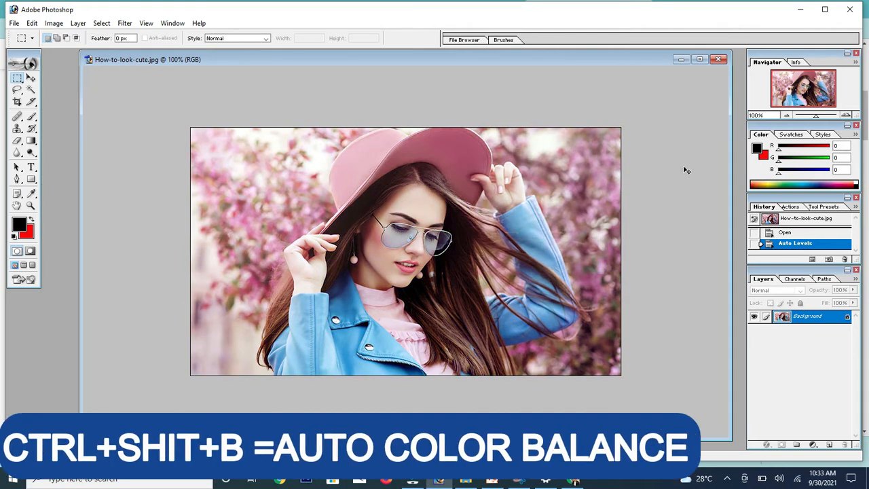
# Apply Auto Color to the photo, undoing it once for comparison and reapplying it.
pyautogui.hotkey('ctrl', 'shift', 'b')
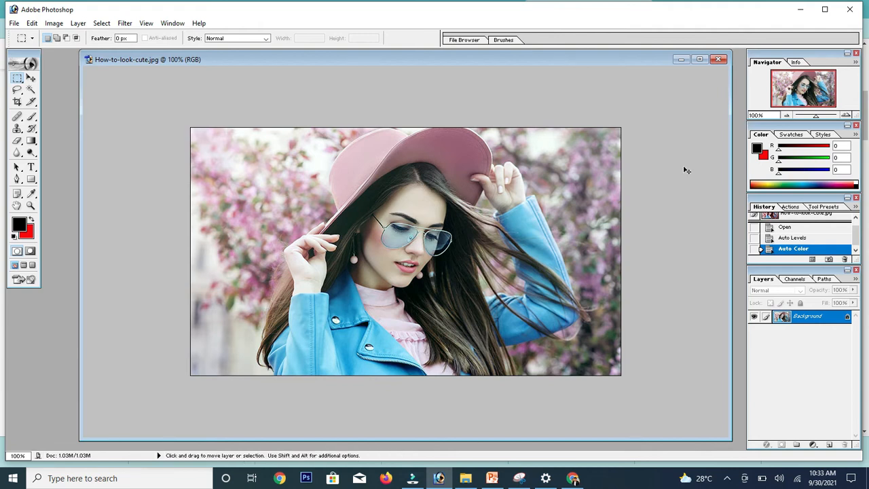
pyautogui.hotkey('ctrl', 'z')
pyautogui.press('shift')
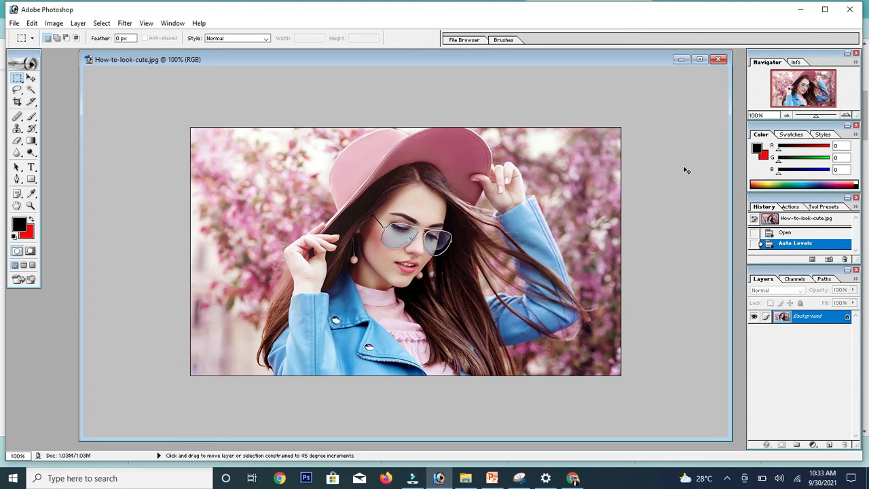
pyautogui.hotkey('ctrl', 'shift', 'b')
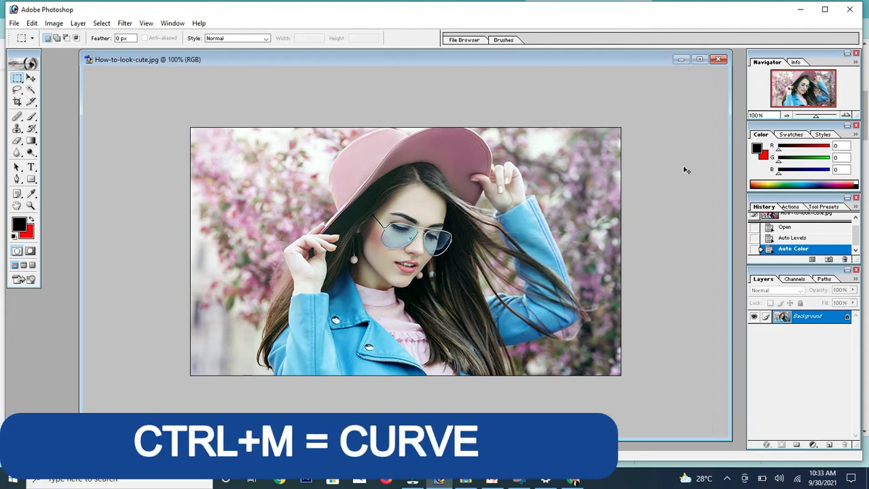
# Try brightening the photo with an RGB Curves point at input 151, output 173, and cancel it.
pyautogui.hotkey('ctrl', 'm')
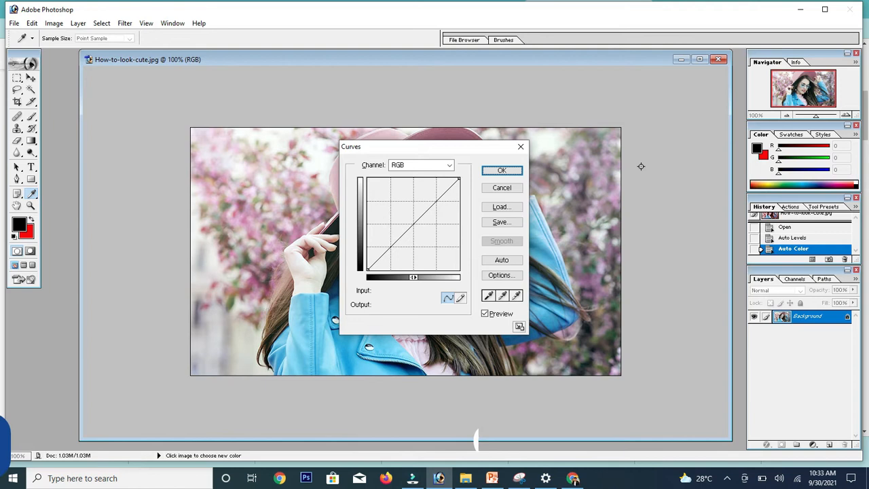
pyautogui.moveTo(428, 149); pyautogui.dragTo(620, 135)
pyautogui.moveTo(613, 203); pyautogui.dragTo(627, 188)
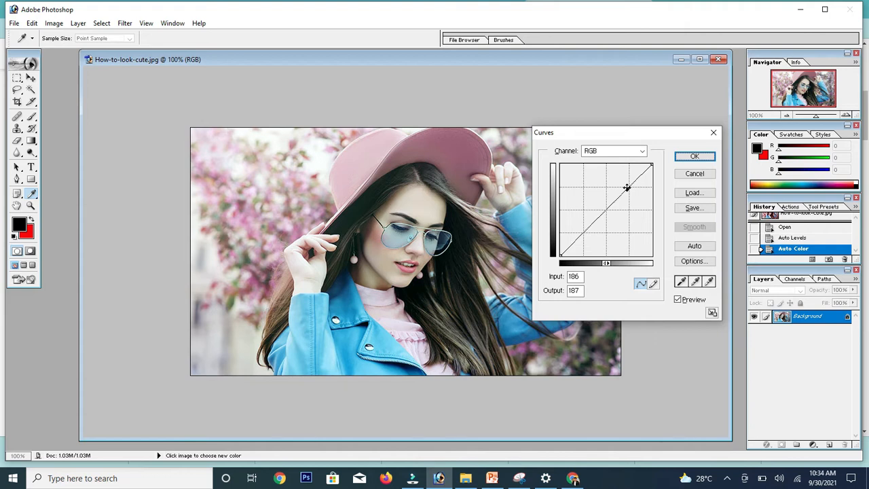
pyautogui.moveTo(625, 192); pyautogui.dragTo(613, 194)
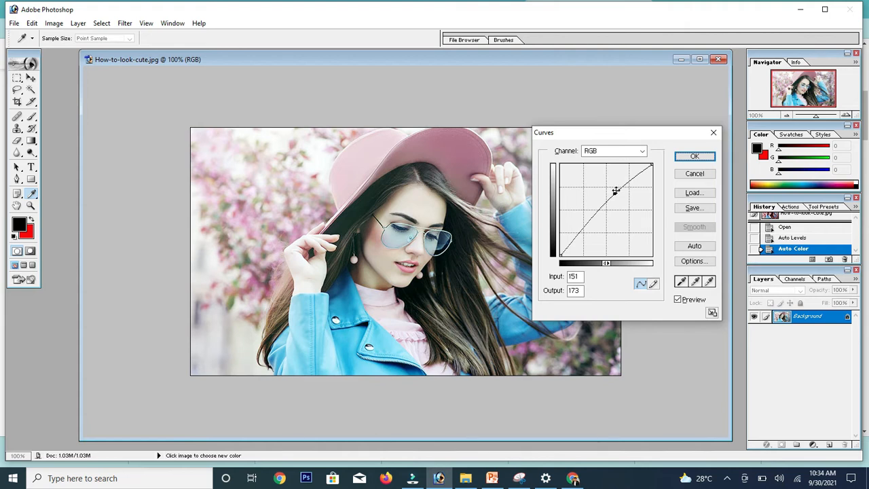
pyautogui.click(689, 175)
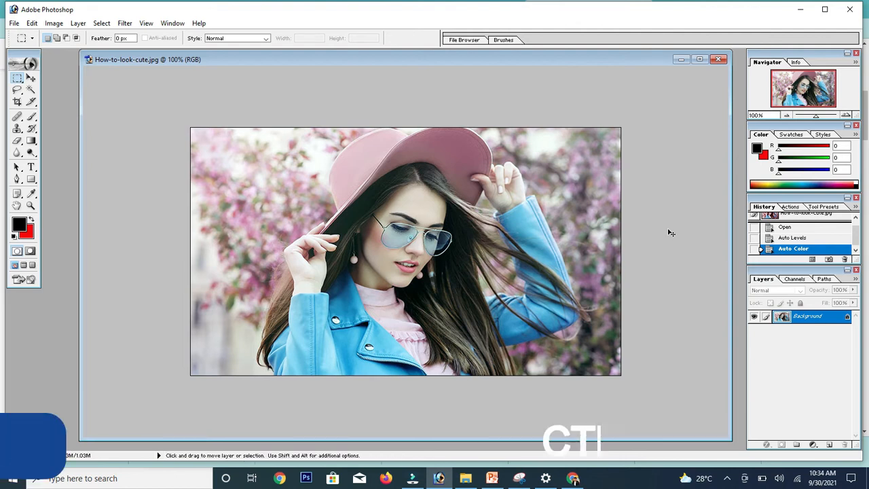
# Preview a Hue/Saturation adjustment on the photo with hue +52, saturation +71 and lightness +2.
pyautogui.hotkey('ctrl', 'u')
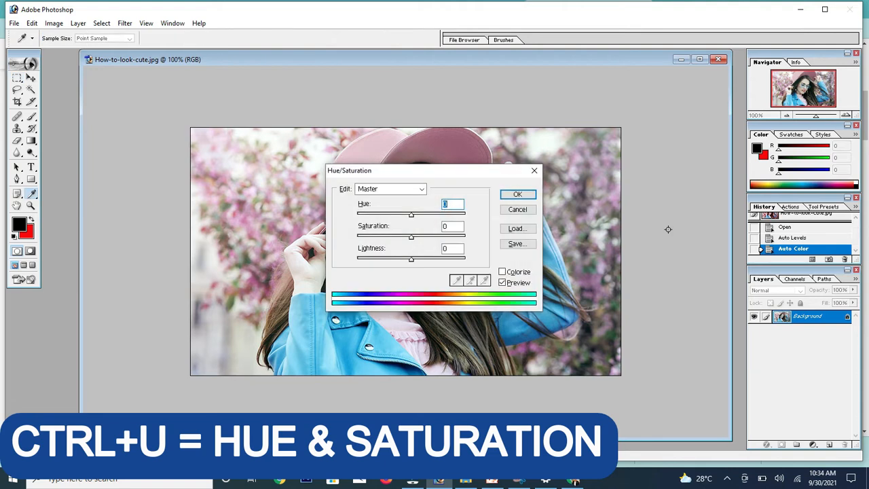
pyautogui.moveTo(446, 174); pyautogui.dragTo(608, 122)
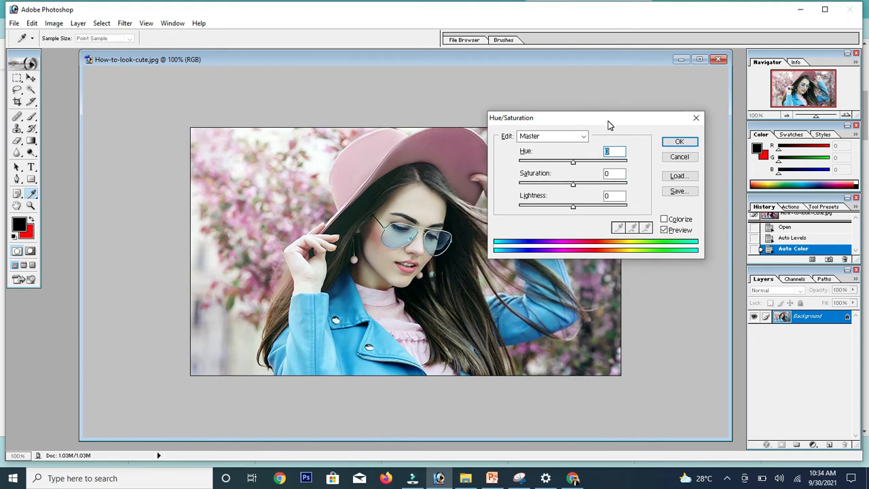
pyautogui.moveTo(576, 168); pyautogui.dragTo(534, 172)
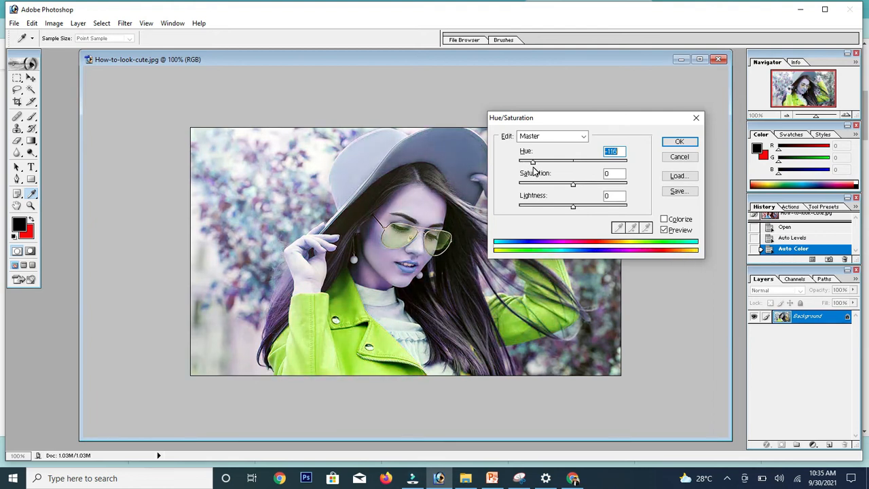
pyautogui.moveTo(534, 171); pyautogui.dragTo(613, 183)
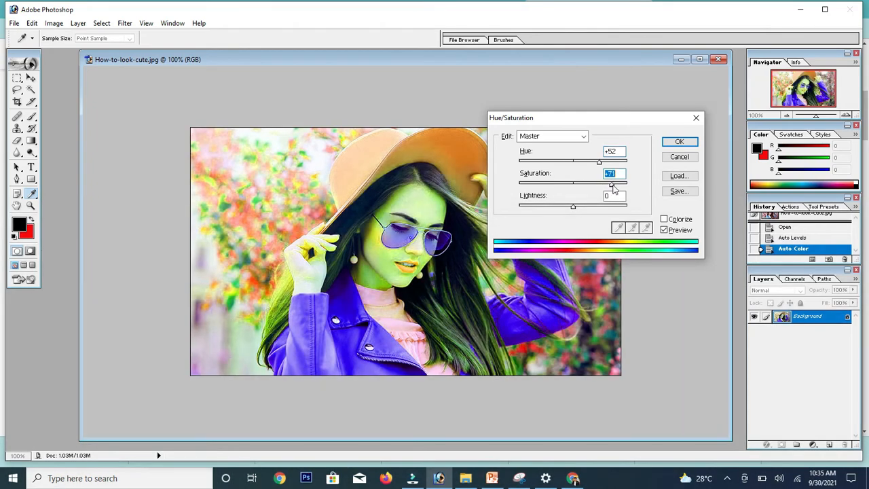
pyautogui.moveTo(574, 206)
pyautogui.mouseDown()
pyautogui.moveTo(549, 218)
pyautogui.moveTo(590, 211)
pyautogui.moveTo(573, 213)
pyautogui.mouseUp()
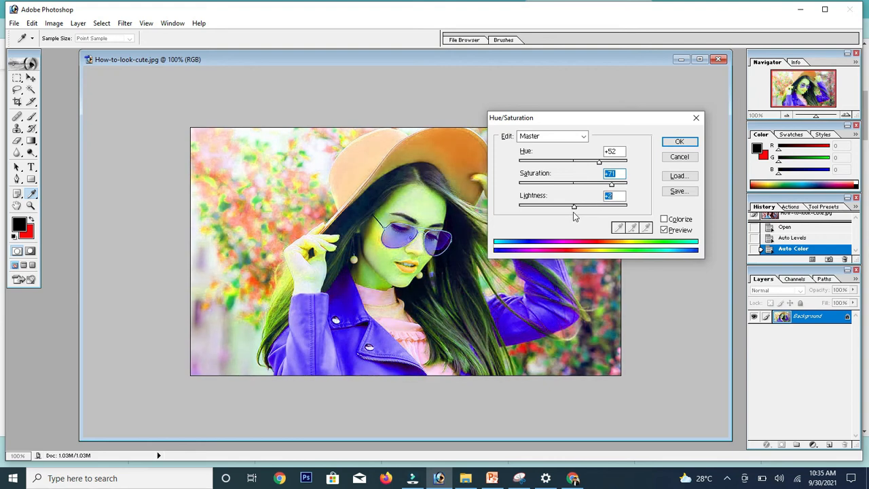
# Reduce the hue to +3 and the saturation to +1, and cancel the Hue/Saturation adjustment.
pyautogui.moveTo(599, 167); pyautogui.dragTo(575, 163)
pyautogui.moveTo(611, 187); pyautogui.dragTo(576, 188)
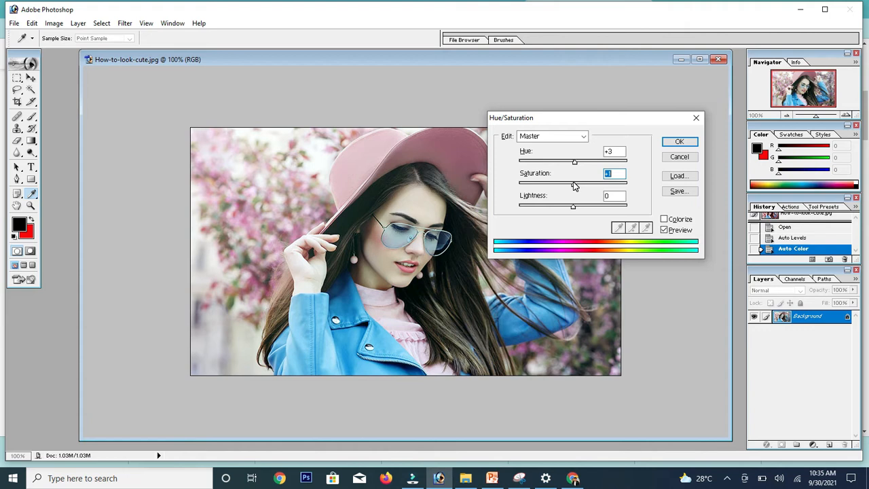
pyautogui.press('m')
pyautogui.click(678, 158)
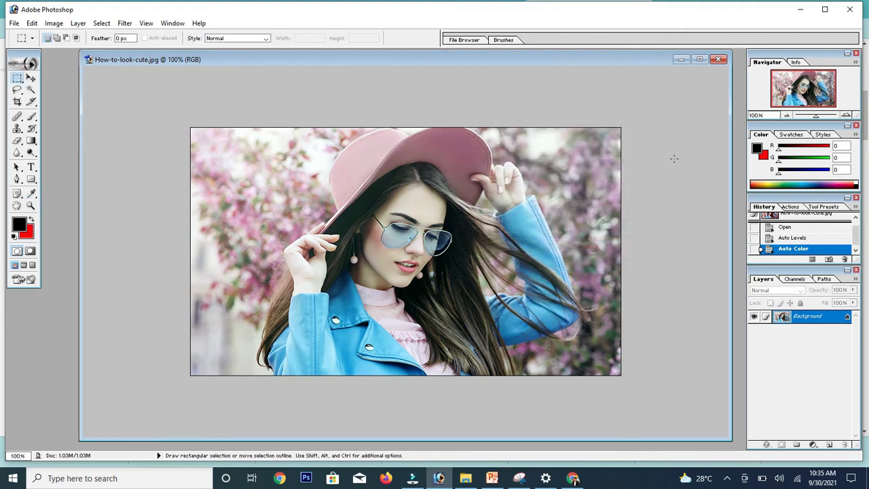
# Start Replace Color with the photo in view and sample the blue of the jacket as the color to replace.
pyautogui.press('alt')
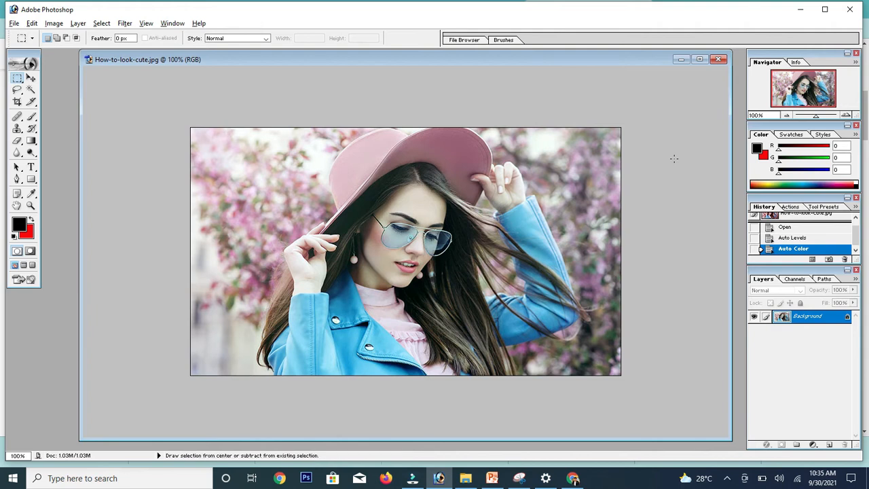
pyautogui.hotkey('alt', 'i')
pyautogui.press('a')
pyautogui.press('r')
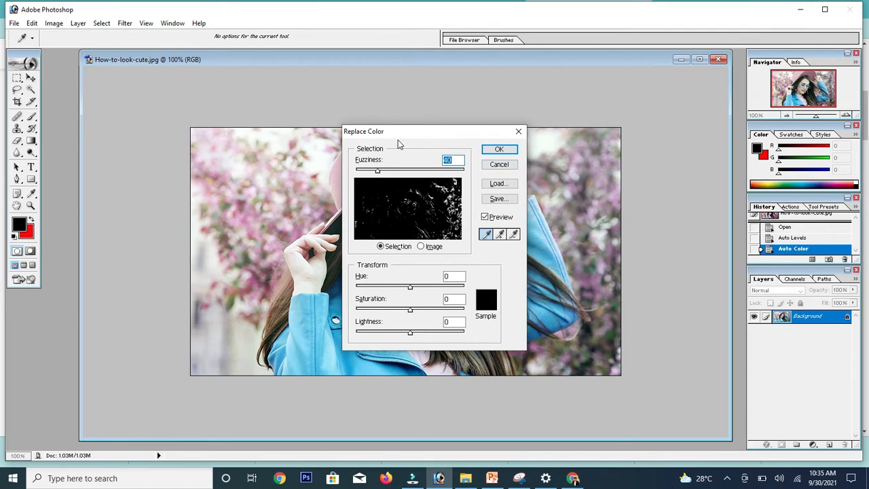
pyautogui.moveTo(404, 137); pyautogui.dragTo(543, 137)
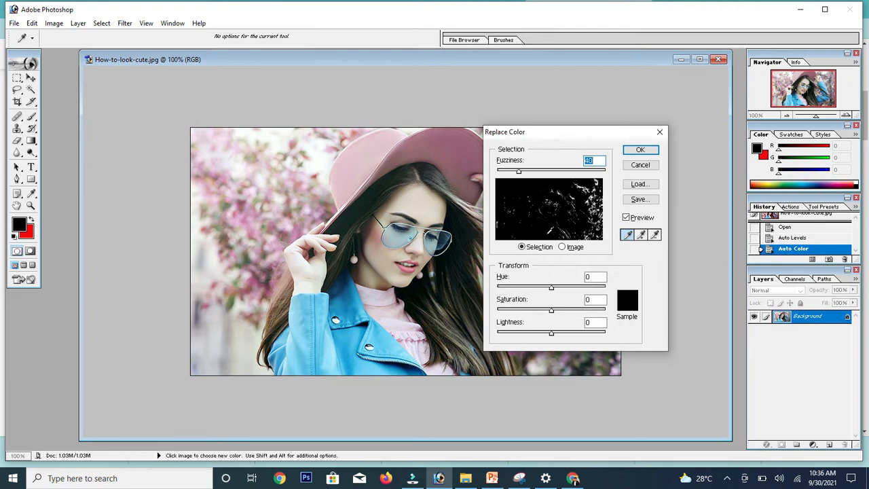
pyautogui.click(542, 236)
pyautogui.click(536, 233)
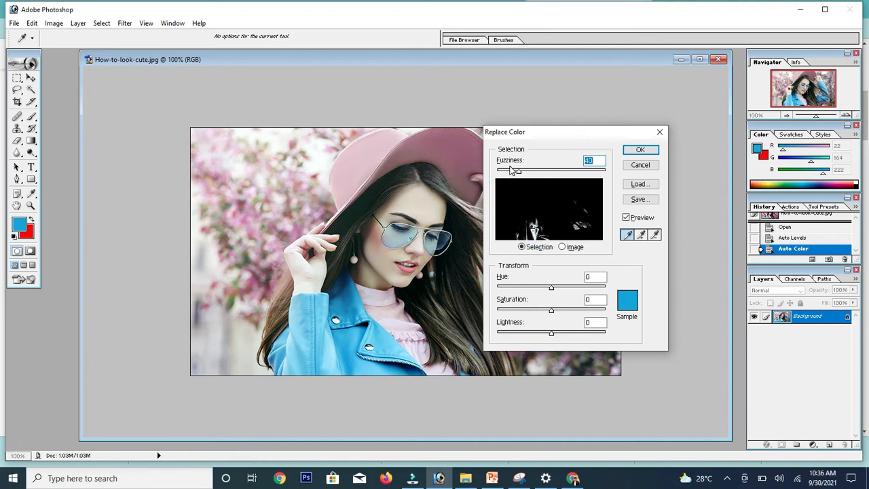
# Preview replacing the jacket's blue with greens by setting the fuzziness to 134 and trying hues of -76 and -112.
pyautogui.moveTo(519, 173); pyautogui.dragTo(570, 170)
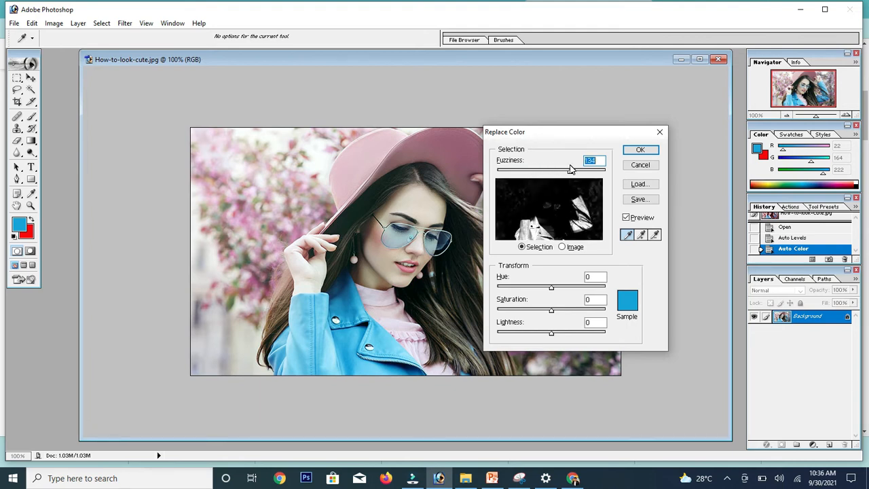
pyautogui.moveTo(551, 290); pyautogui.dragTo(531, 296)
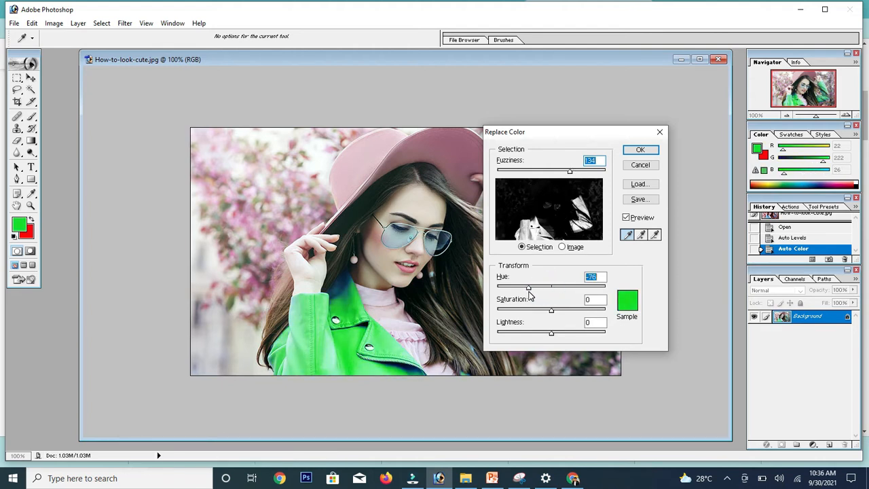
pyautogui.moveTo(576, 130); pyautogui.dragTo(649, 117)
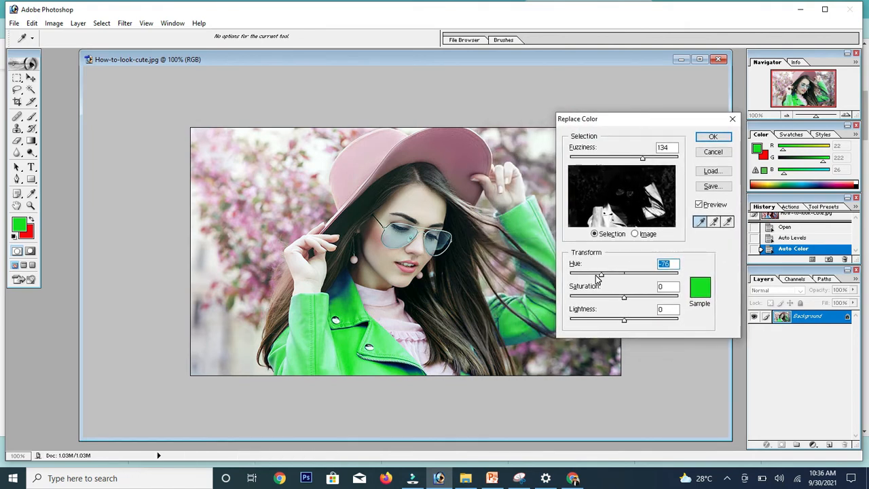
pyautogui.moveTo(602, 274)
pyautogui.mouseDown()
pyautogui.moveTo(570, 272)
pyautogui.moveTo(627, 273)
pyautogui.moveTo(573, 284)
pyautogui.moveTo(592, 275)
pyautogui.mouseUp()
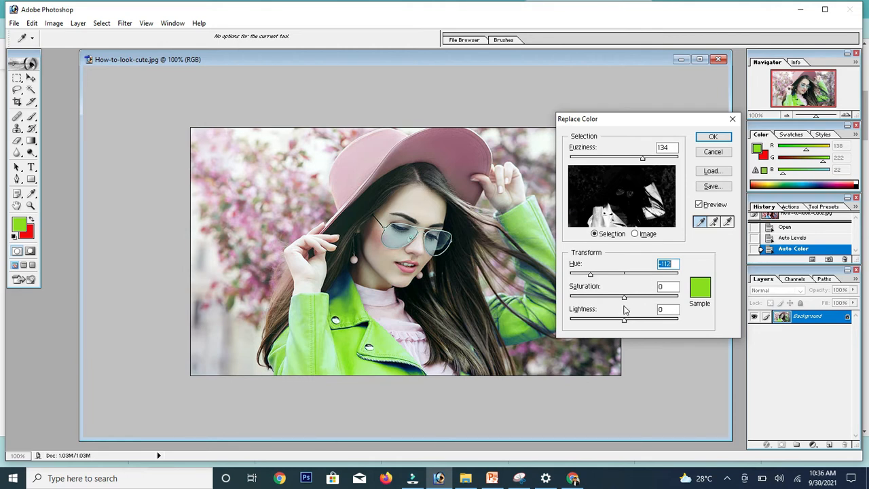
# Try a replacement hue of -160, return the hue to 0, and cancel the Replace Color adjustment.
pyautogui.moveTo(625, 299)
pyautogui.mouseDown()
pyautogui.moveTo(583, 302)
pyautogui.moveTo(623, 309)
pyautogui.moveTo(671, 300)
pyautogui.moveTo(626, 311)
pyautogui.mouseUp()
pyautogui.moveTo(591, 274)
pyautogui.mouseDown()
pyautogui.moveTo(670, 283)
pyautogui.moveTo(576, 274)
pyautogui.mouseUp()
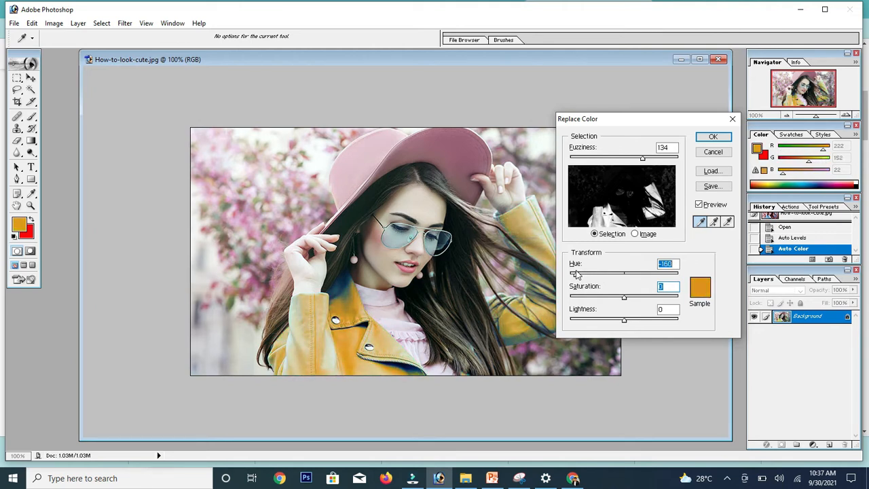
pyautogui.moveTo(576, 273); pyautogui.dragTo(623, 275)
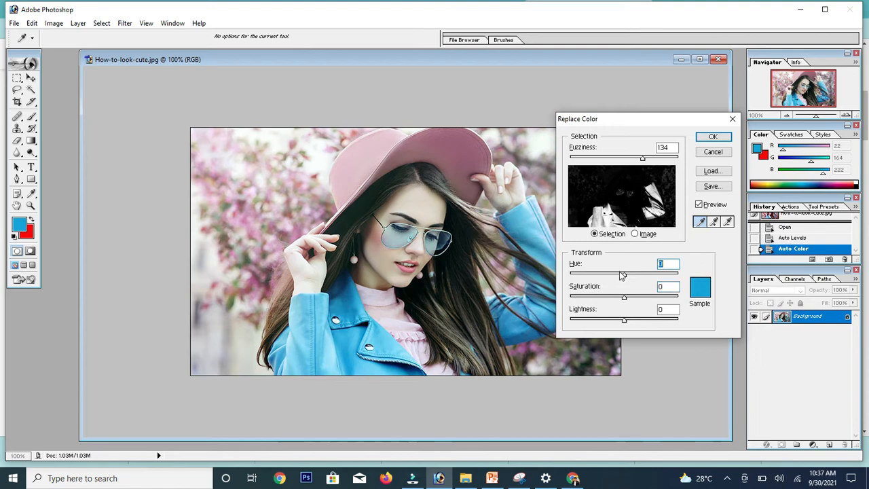
pyautogui.click(711, 154)
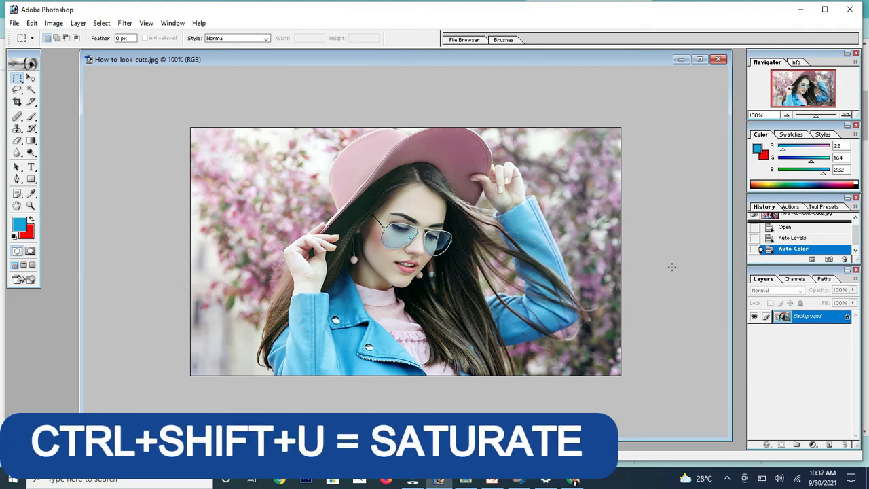
# Desaturate the photo of the woman in the hat and invert its tones.
pyautogui.hotkey('ctrl', 'shift', 'u')
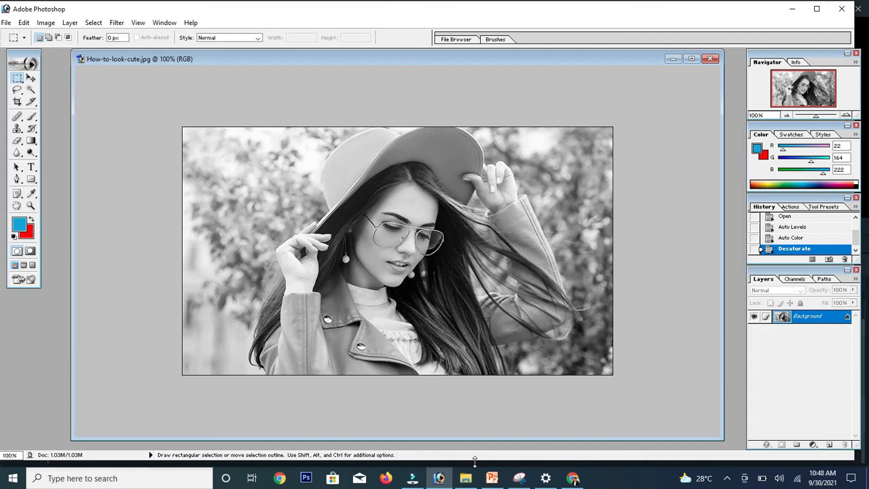
pyautogui.hotkey('ctrl', 'i')
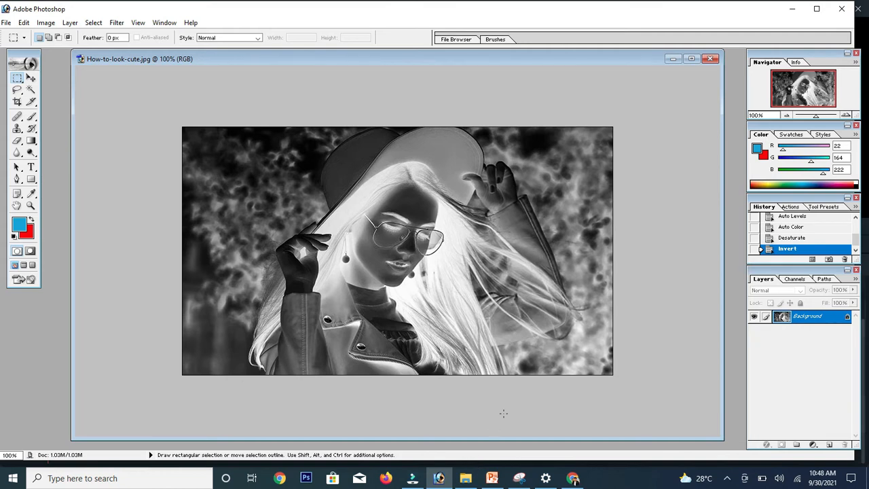
# Close the inverted photo without saving and open cute-girl-blonde-hairs-1p.jpg from the image folder, with its window clear of the toolbox.
pyautogui.click(711, 59)
pyautogui.click(411, 179)
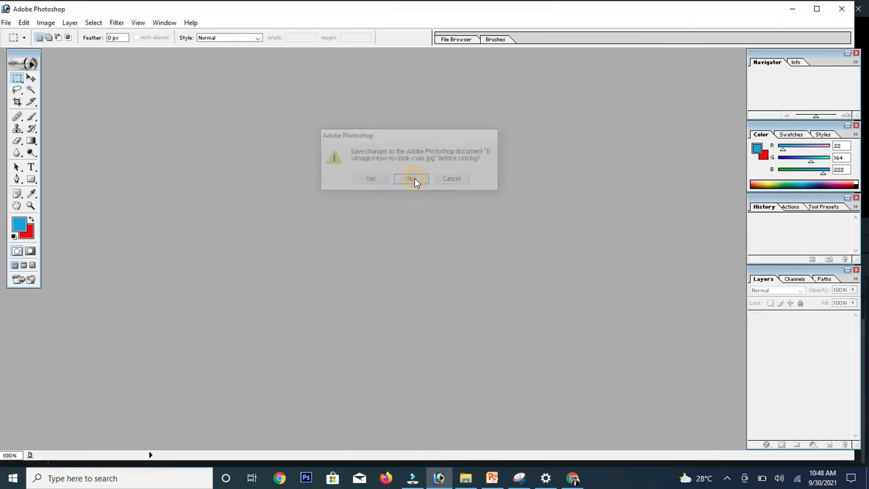
pyautogui.doubleClick(376, 155)
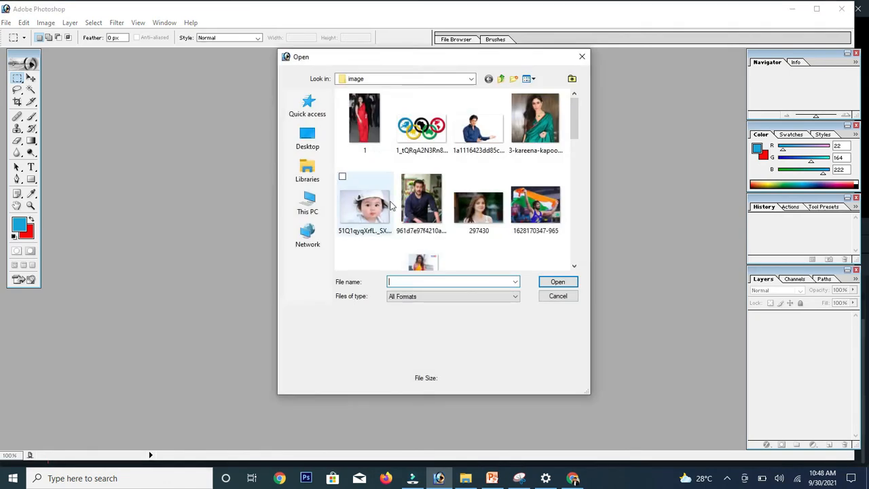
pyautogui.scroll(-3, 390, 204)
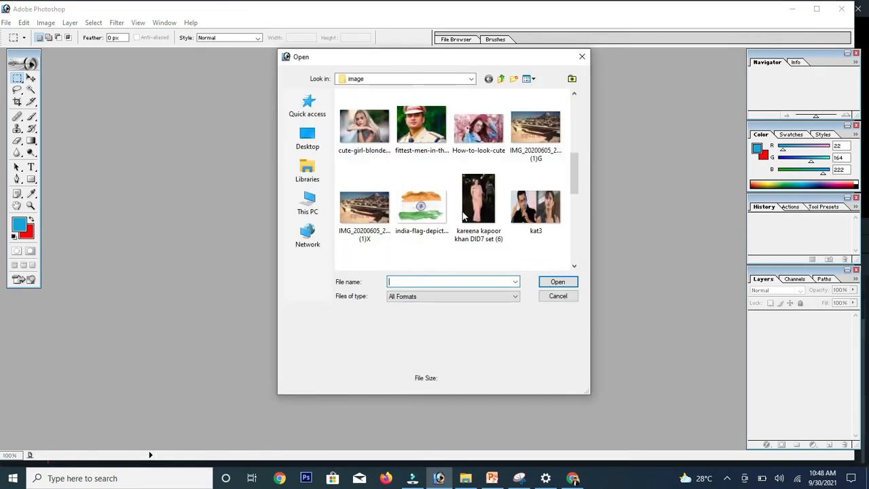
pyautogui.click(375, 138)
pyautogui.click(558, 282)
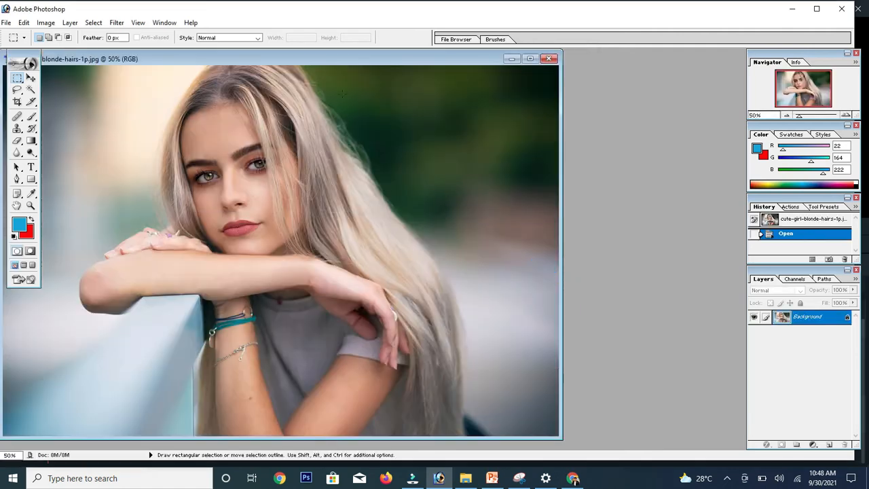
pyautogui.moveTo(323, 61); pyautogui.dragTo(428, 64)
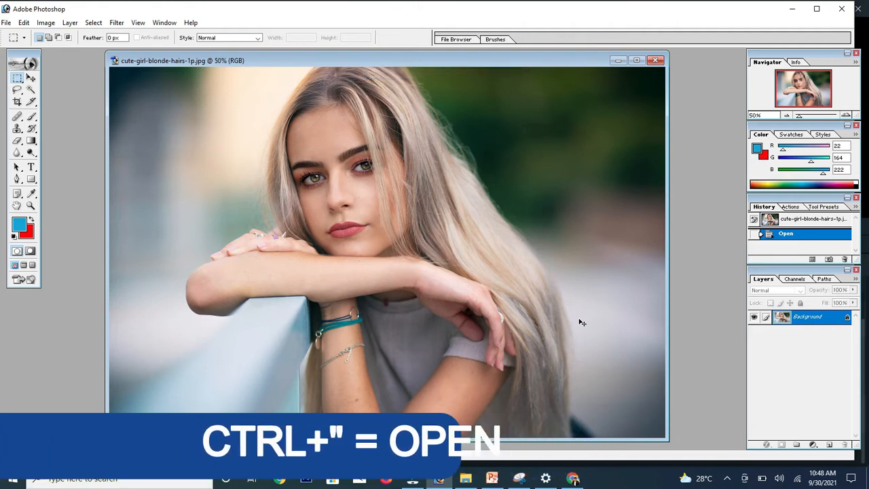
# Show the grid over the photo and examine it on the face at 100% zoom.
pyautogui.hotkey('ctrl', "'")
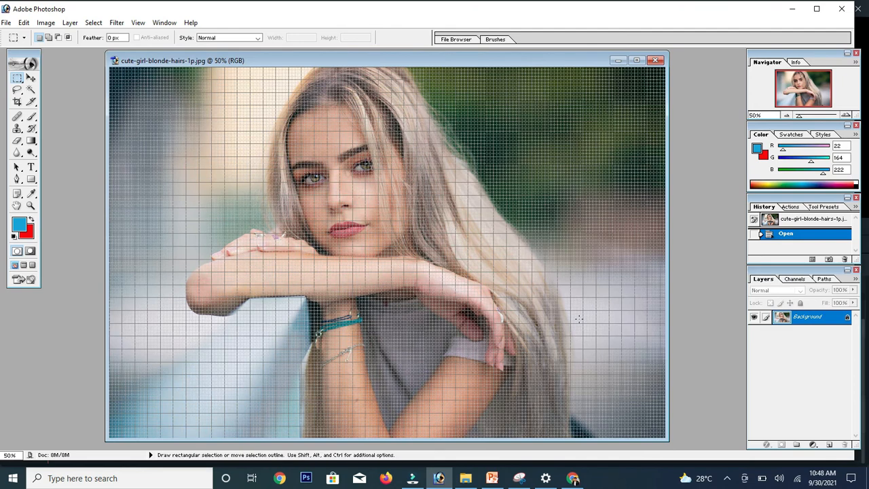
pyautogui.hotkey('ctrl', '+')
pyautogui.hotkey('ctrl', '+')
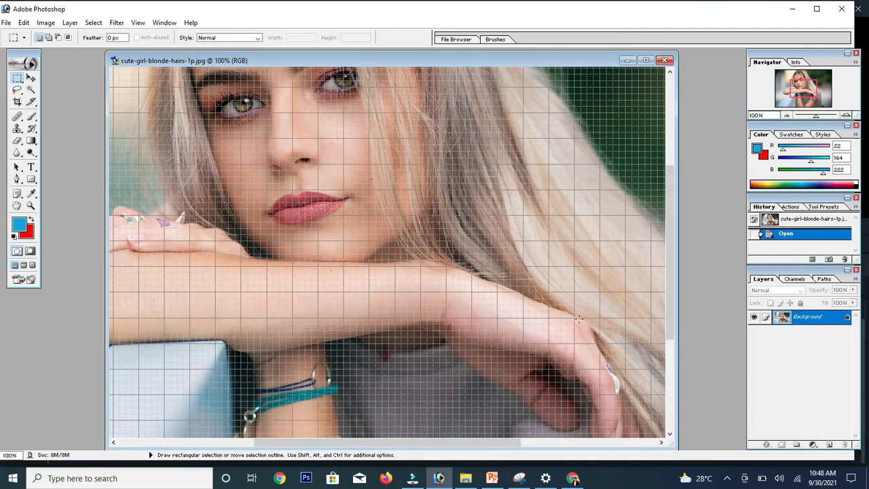
pyautogui.moveTo(669, 262); pyautogui.dragTo(668, 219)
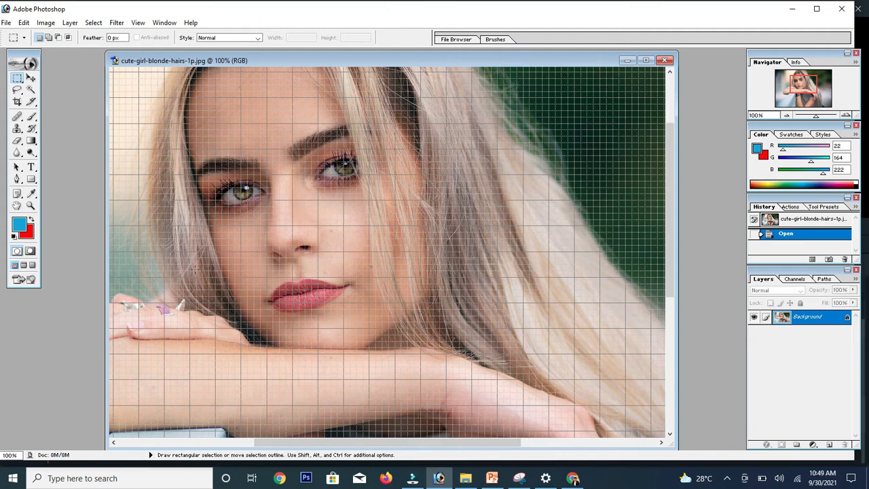
# Add the text "ABHSKJH" in 72 pt Courier just below the eyes.
pyautogui.click(30, 168)
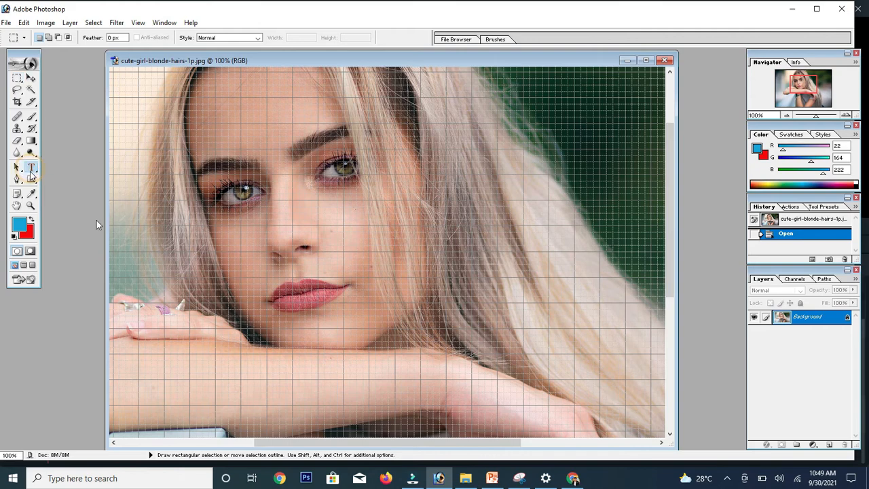
pyautogui.click(268, 211)
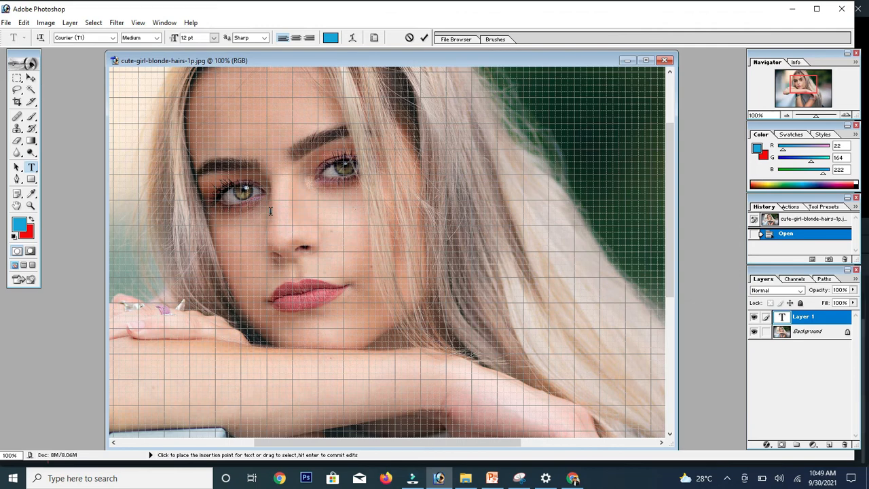
pyautogui.click(212, 42)
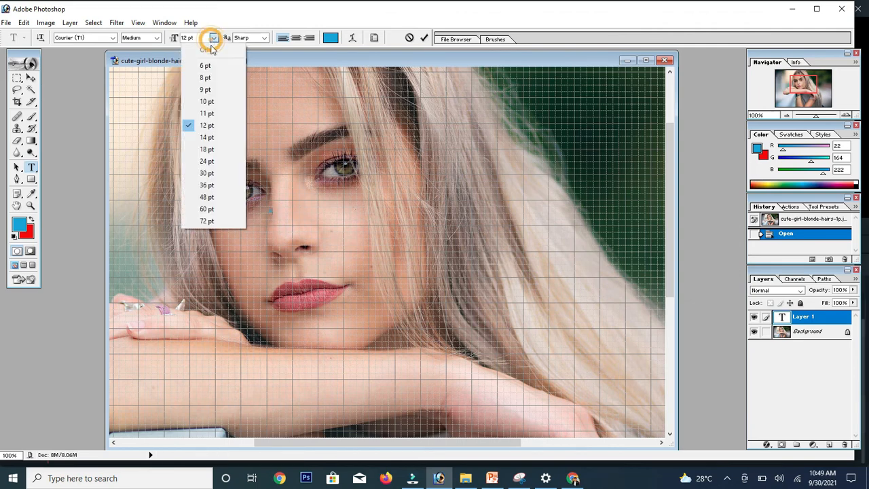
pyautogui.click(242, 216)
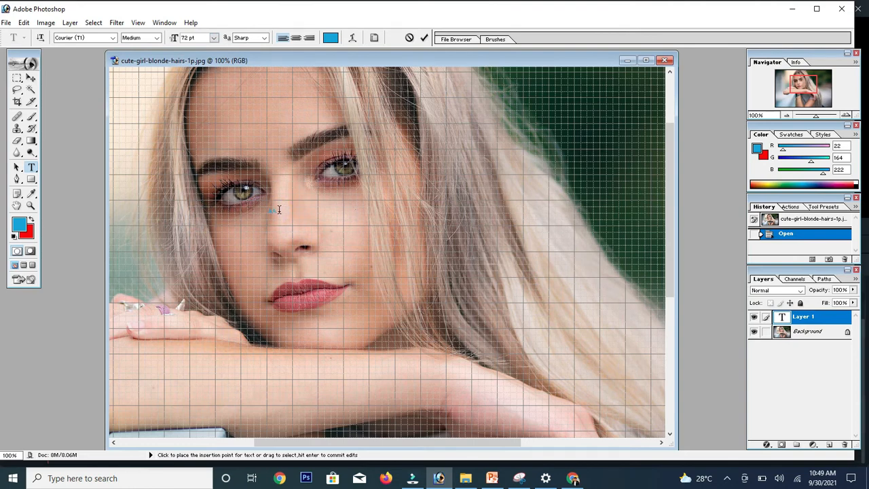
pyautogui.write('ABHSKJH')
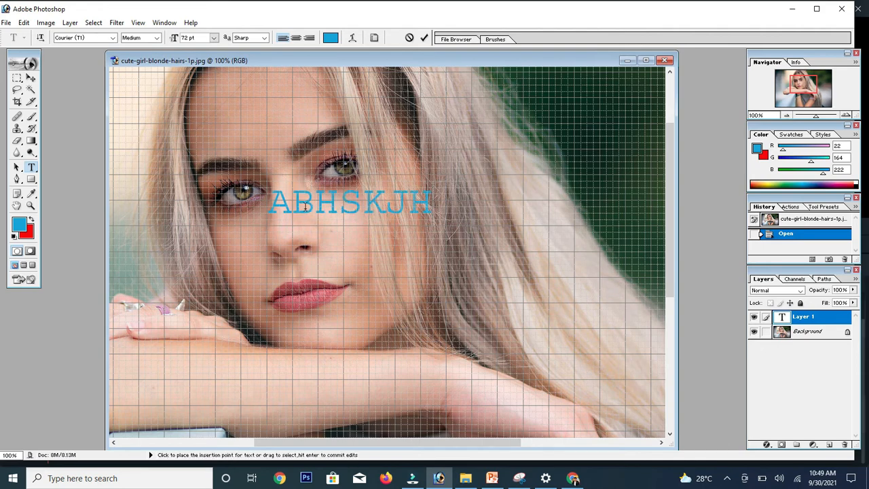
# Move the text down across the tip of the nose against the grid and nudge it slightly to the left.
pyautogui.click(31, 78)
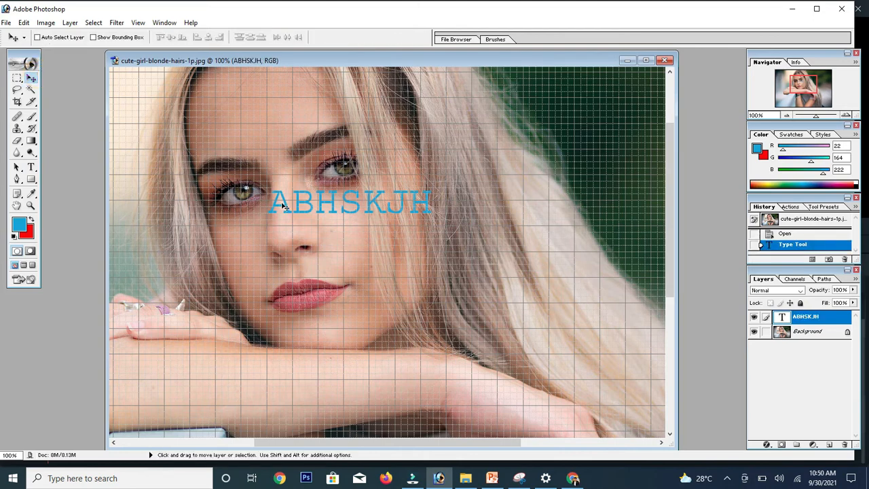
pyautogui.hotkey('ctrl', '+')
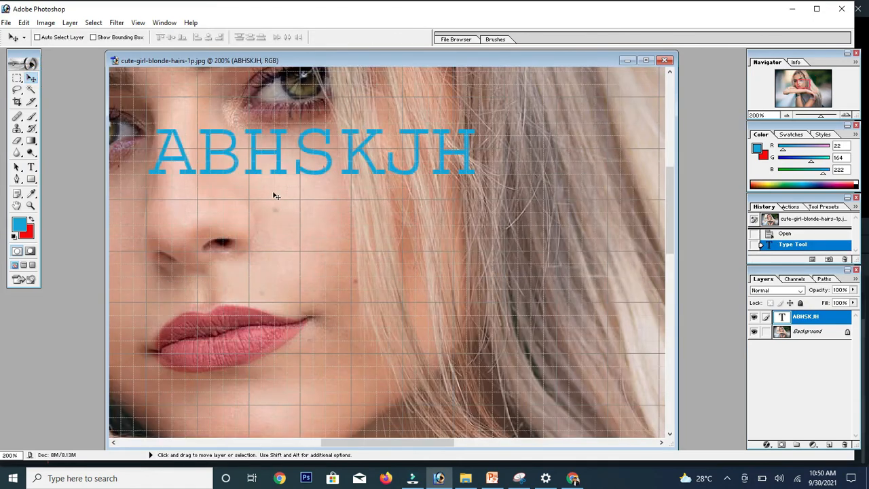
pyautogui.moveTo(254, 167); pyautogui.dragTo(268, 244)
pyautogui.press('Left')
pyautogui.press('Left')
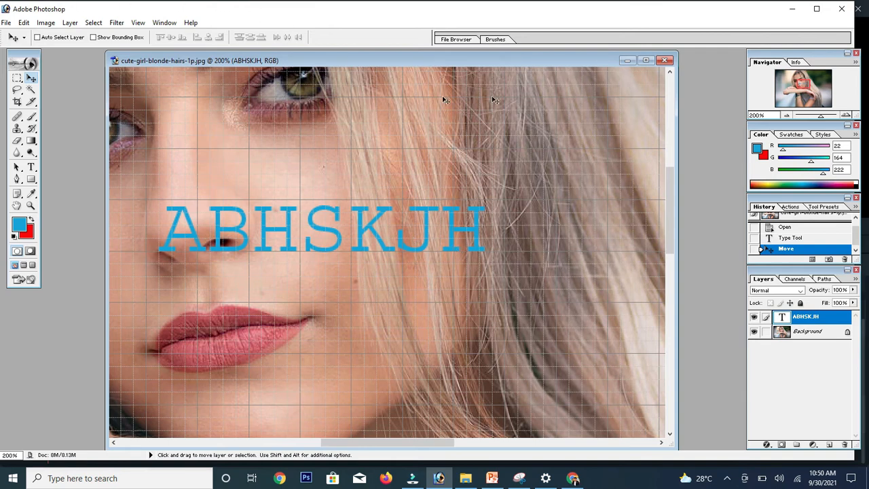
# Close the photo with the text without saving and open 961d7e97f4210a0ff291a784dd09101d.jpg from the image folder.
pyautogui.click(664, 61)
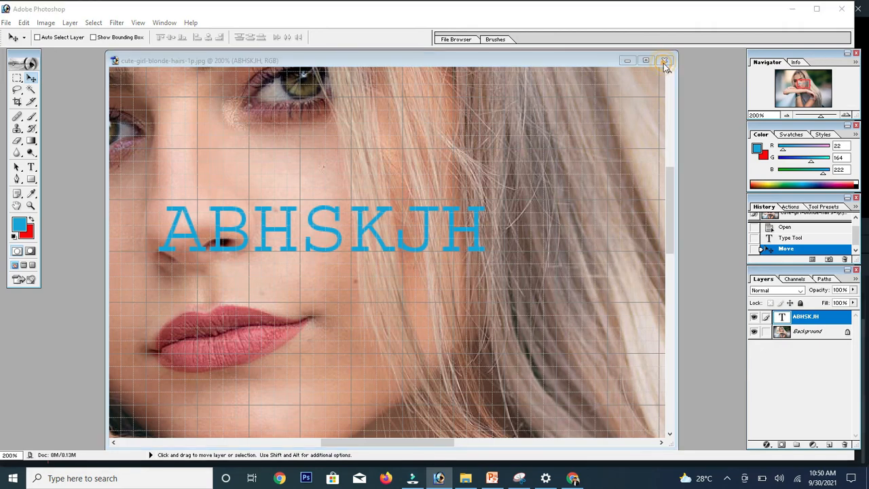
pyautogui.click(411, 179)
pyautogui.doubleClick(373, 176)
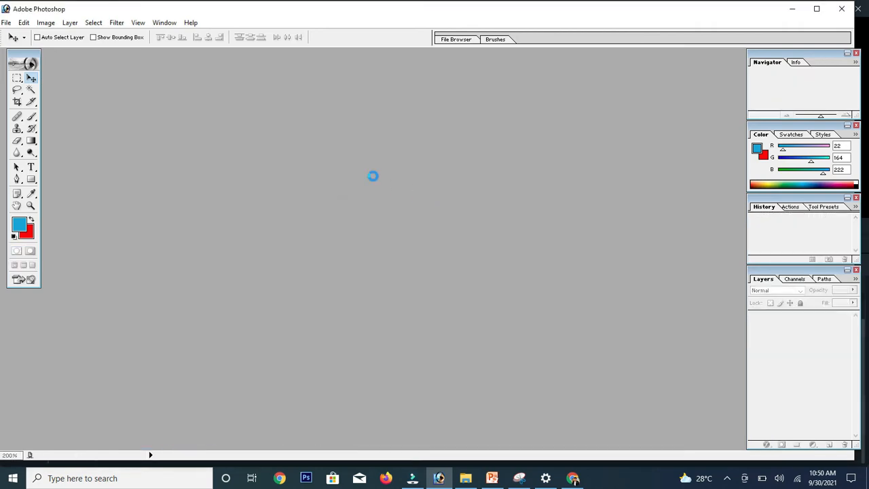
pyautogui.click(423, 207)
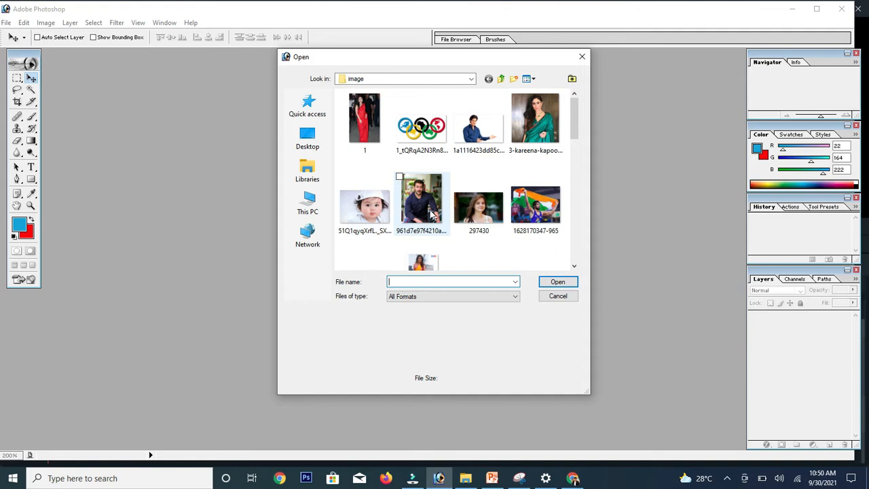
pyautogui.click(557, 282)
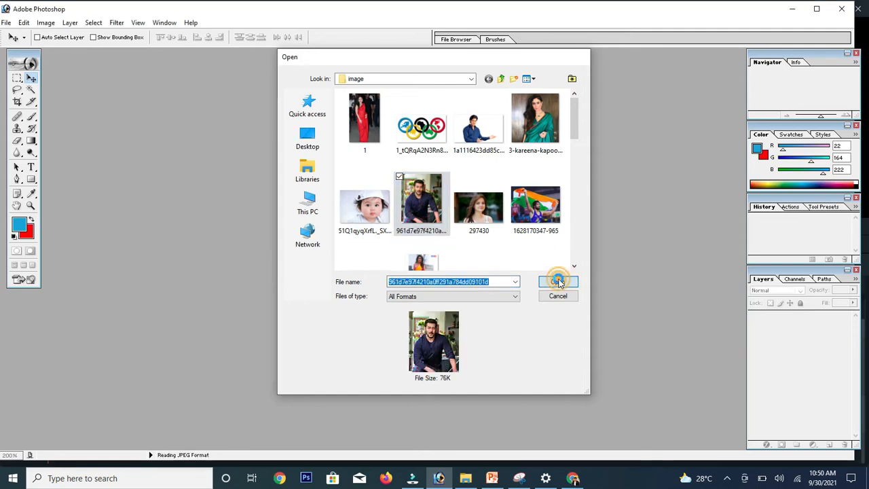
# Move the photo's window toward the middle of the workspace and hide the grid over the photo.
pyautogui.moveTo(170, 59); pyautogui.dragTo(343, 75)
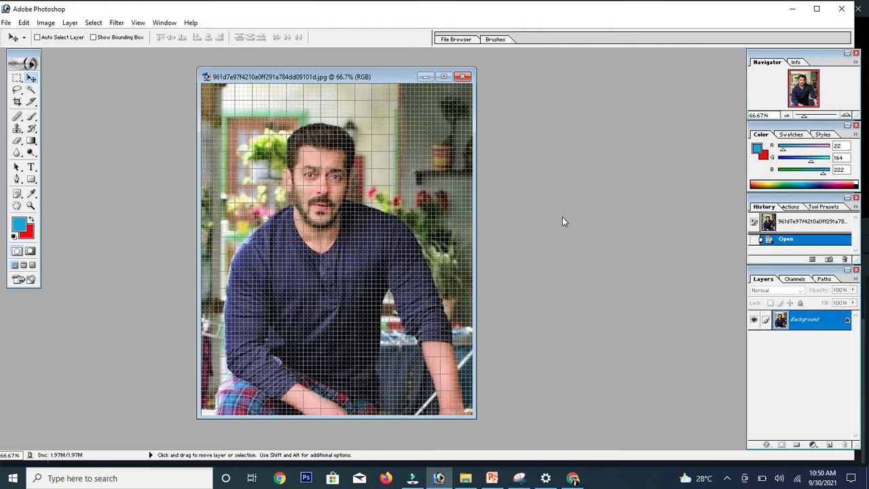
pyautogui.hotkey('ctrl', 'h')
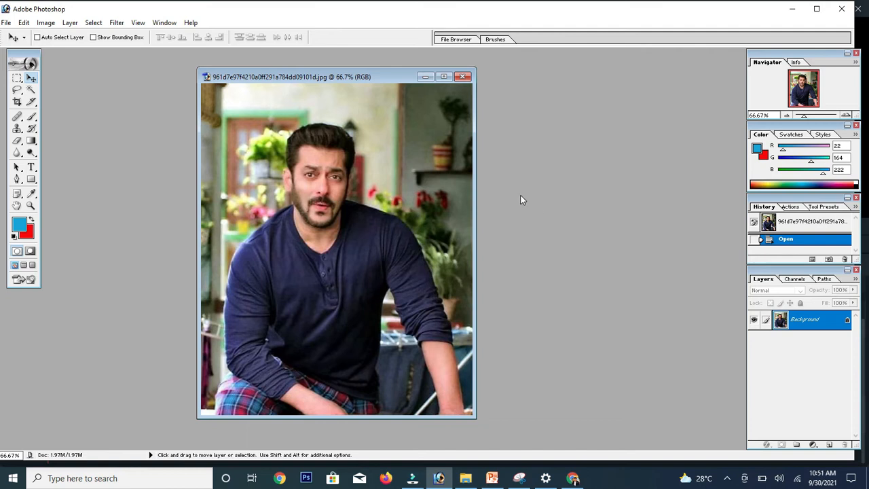
# Create a new 800 by 800 pixel transparent RGB document and close it.
pyautogui.click(5, 22)
pyautogui.click(27, 35)
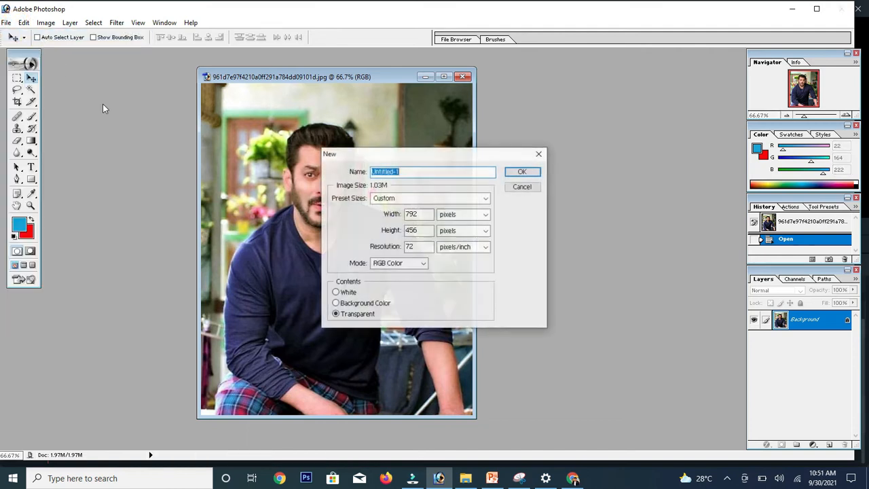
pyautogui.doubleClick(419, 215)
pyautogui.write('800')
pyautogui.doubleClick(412, 231)
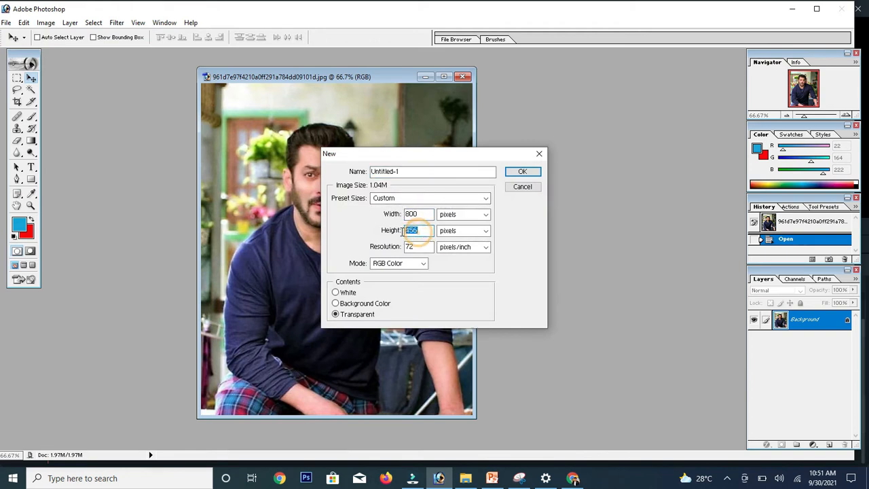
pyautogui.write('5')
pyautogui.press('BackSpace')
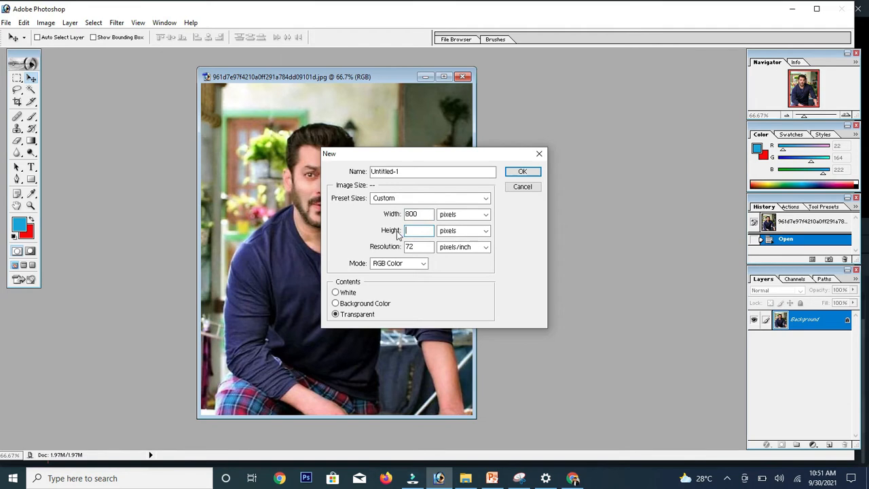
pyautogui.write('800')
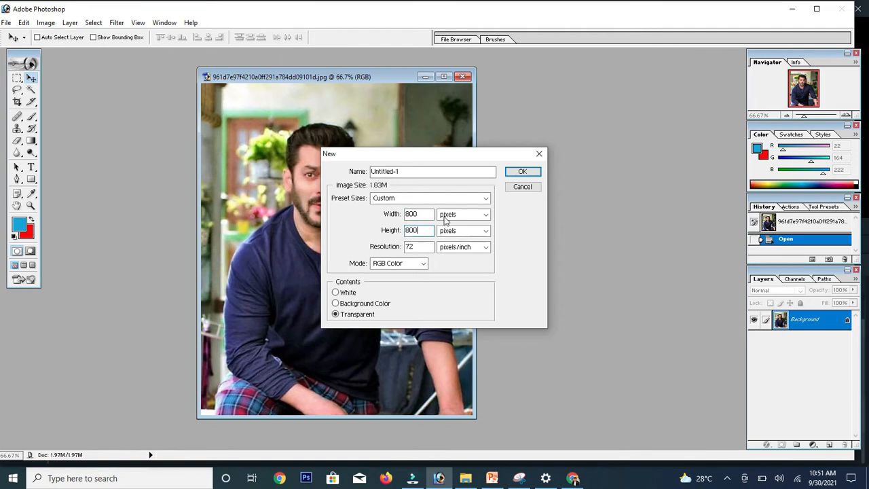
pyautogui.click(513, 173)
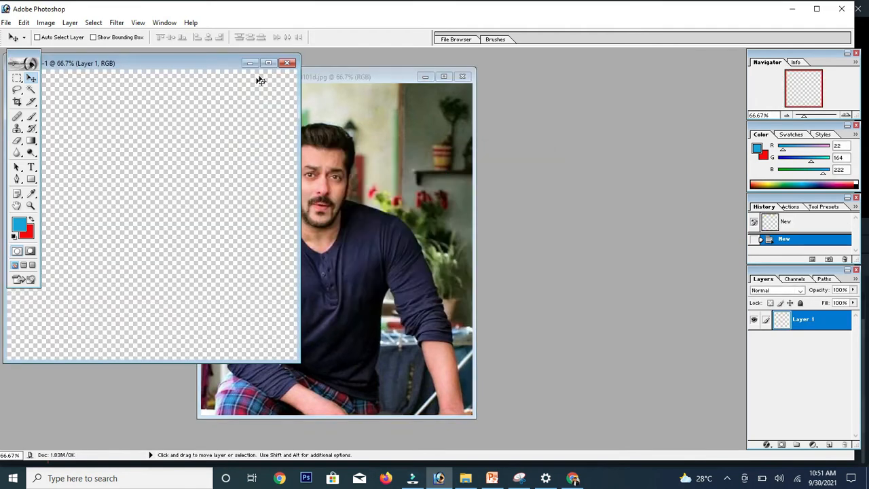
pyautogui.click(287, 63)
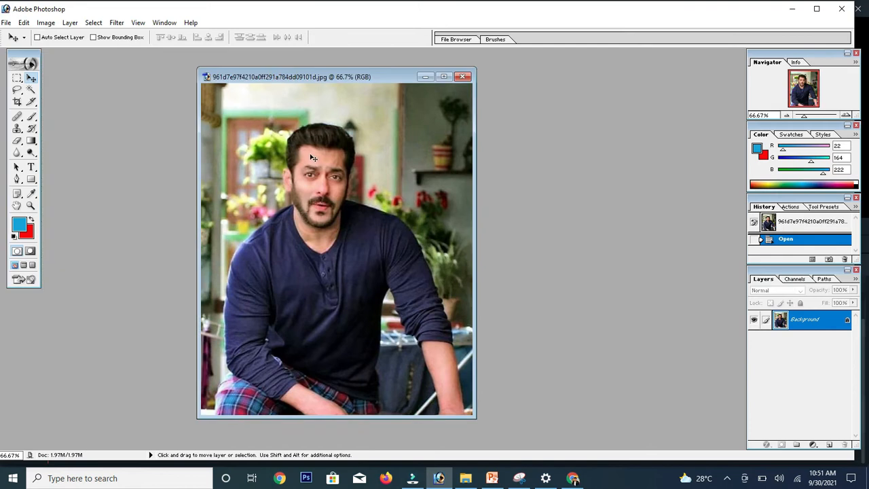
# Create a white 792 by 456 pixel RGB document and place its window to the right, partly behind the photo.
pyautogui.hotkey('ctrl', 'n')
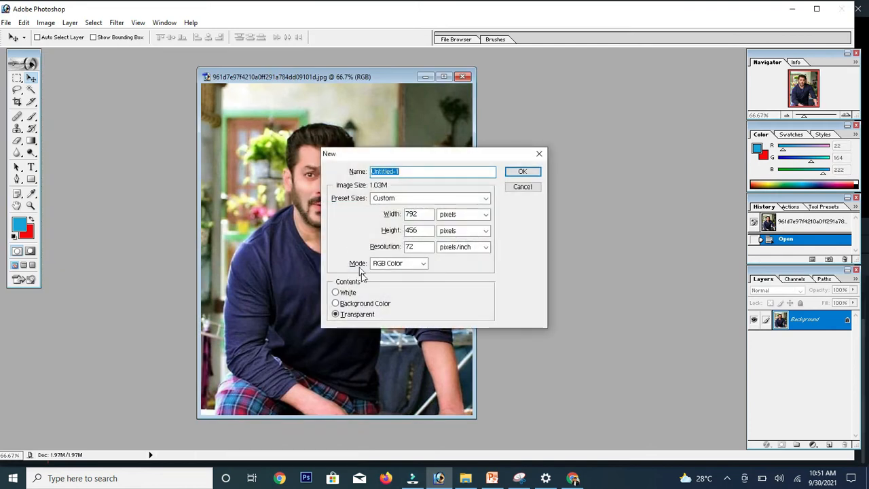
pyautogui.click(336, 292)
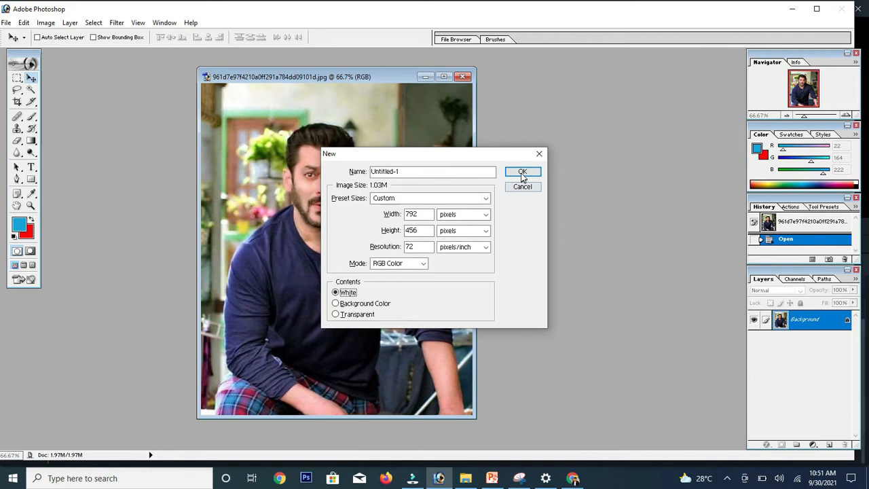
pyautogui.click(522, 171)
pyautogui.moveTo(210, 70); pyautogui.dragTo(460, 136)
pyautogui.click(325, 111)
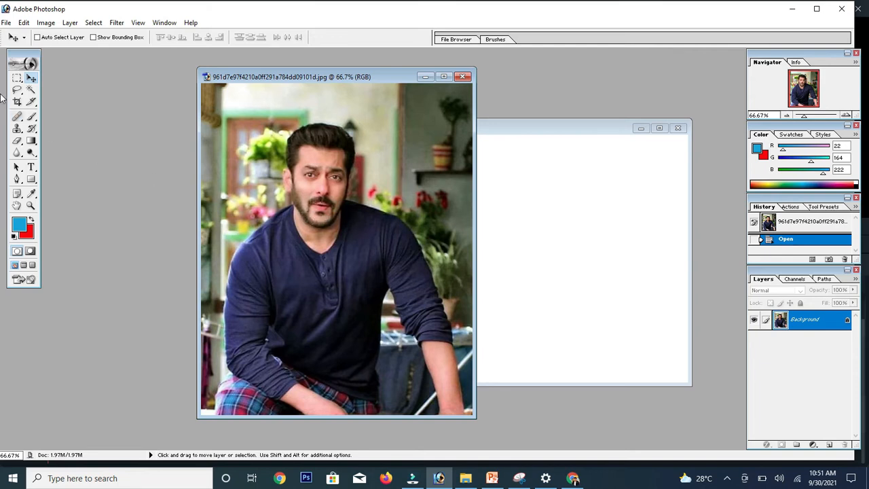
# Select the man's head with a rectangular marquee, move it to the right and undo the move.
pyautogui.click(17, 80)
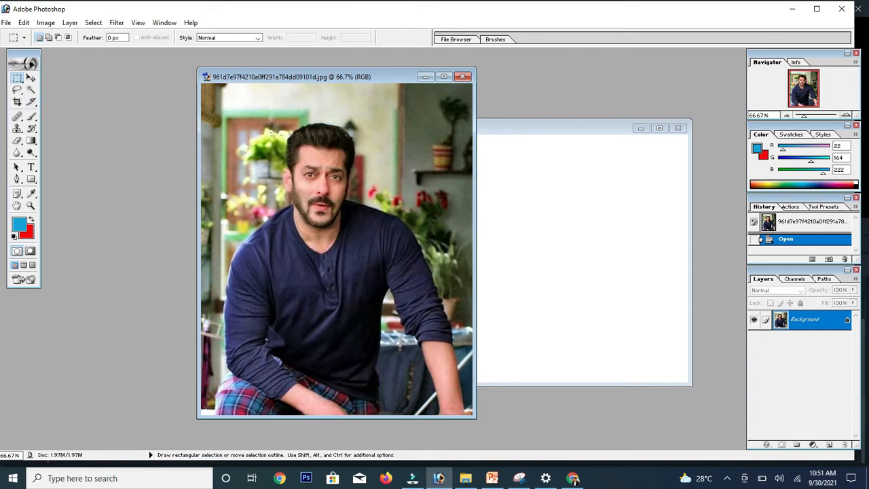
pyautogui.moveTo(273, 128); pyautogui.dragTo(365, 241)
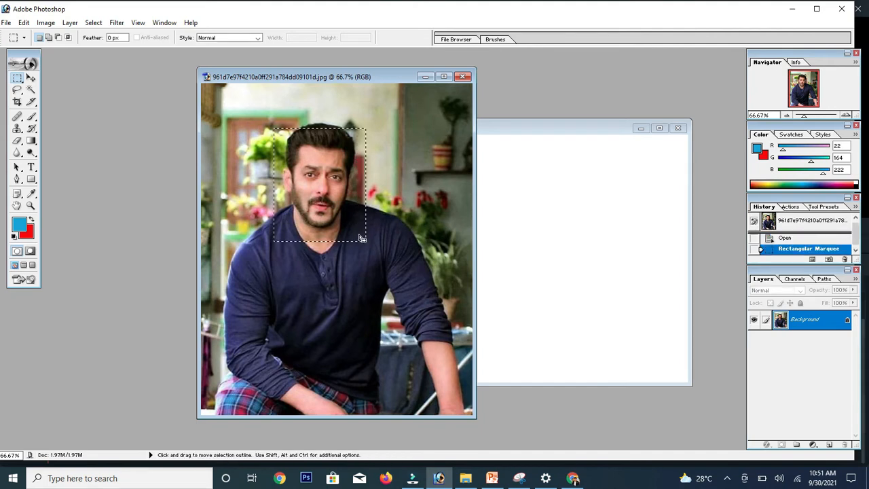
pyautogui.click(31, 78)
pyautogui.moveTo(307, 179); pyautogui.dragTo(401, 179)
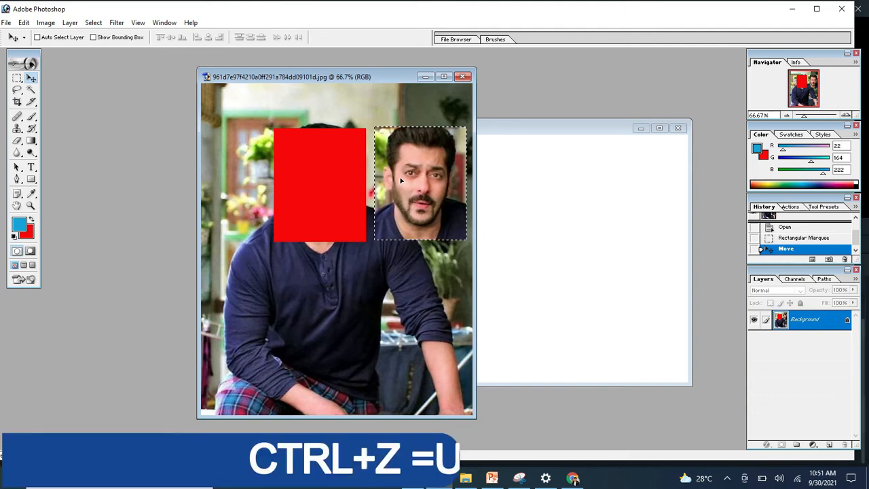
pyautogui.hotkey('ctrl', 'z')
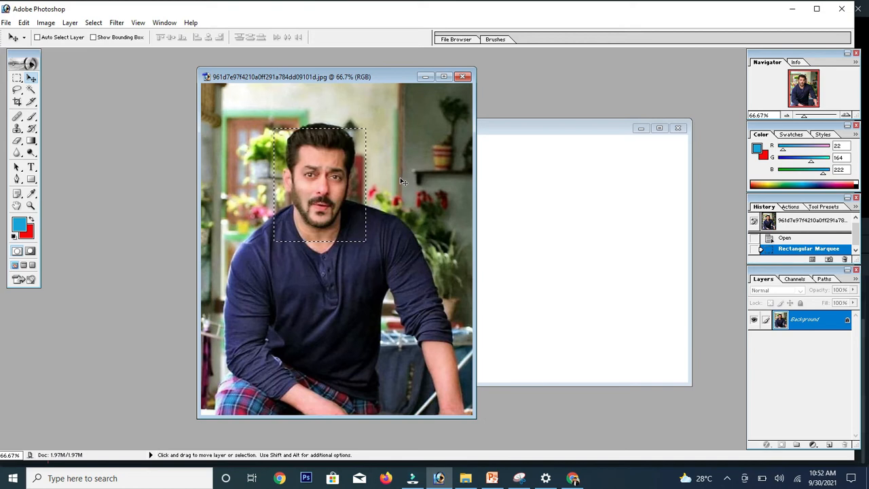
# Toggle the photo's CMYK color proof, leaving it on, and clear the selection around the head.
pyautogui.hotkey('ctrl', 'y')
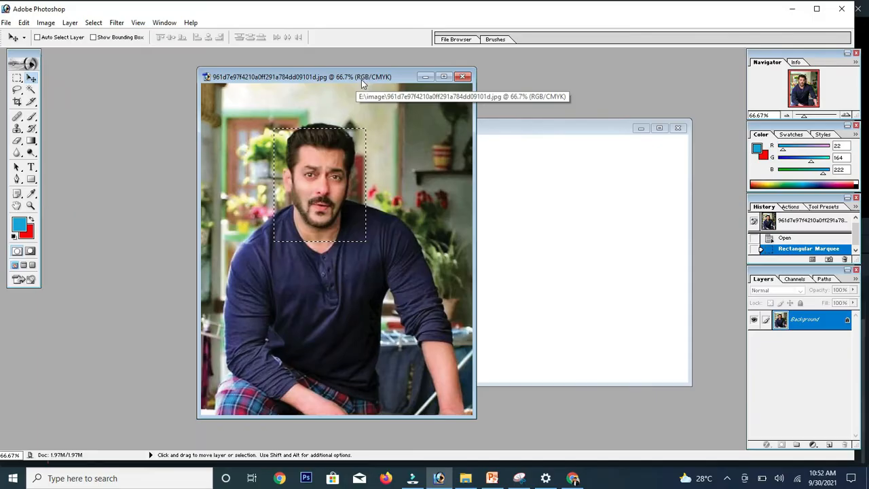
pyautogui.hotkey('ctrl', 'y')
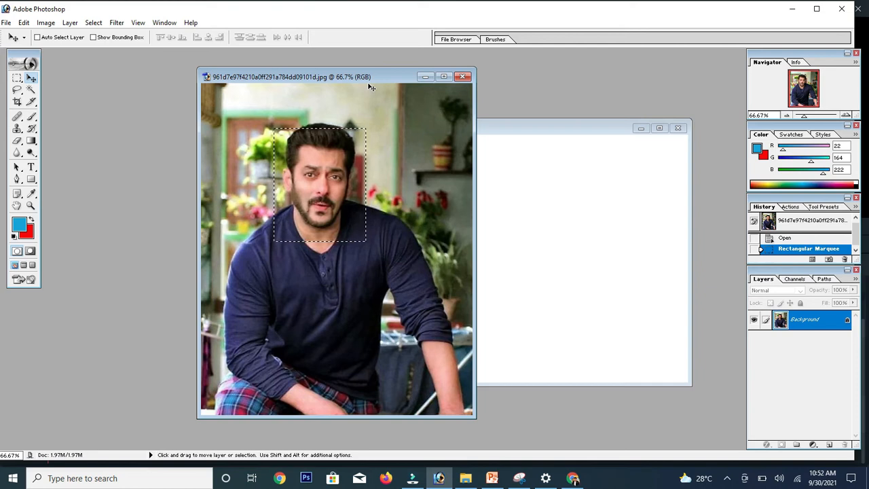
pyautogui.hotkey('ctrl', 'y')
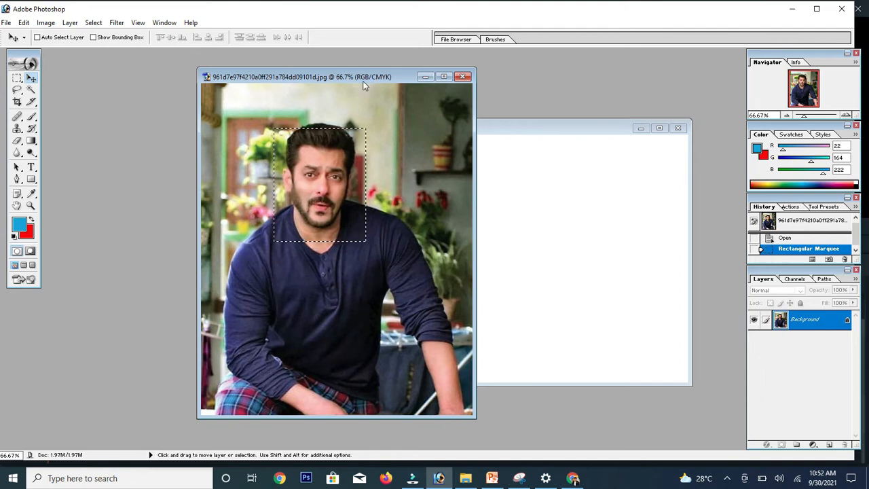
pyautogui.hotkey('ctrl', 'd')
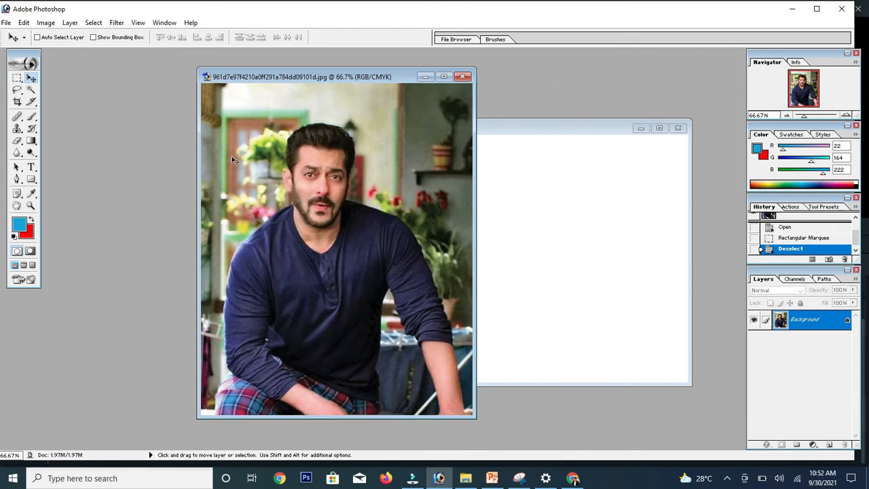
# Select the man's head with a rectangular marquee and place two duplicates of it over the shirt, one on each side.
pyautogui.click(17, 77)
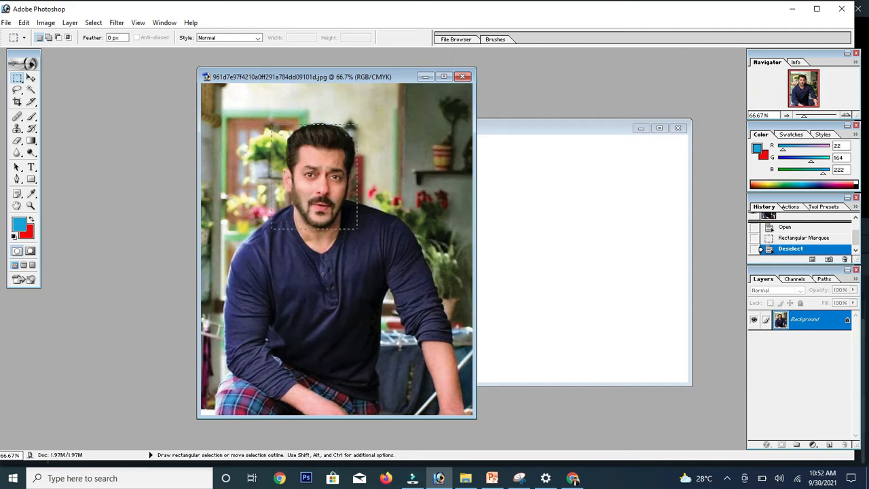
pyautogui.moveTo(357, 229); pyautogui.dragTo(368, 229)
pyautogui.moveTo(306, 185)
pyautogui.mouseDown()
pyautogui.moveTo(324, 217)
pyautogui.moveTo(308, 188)
pyautogui.moveTo(370, 238)
pyautogui.mouseUp()
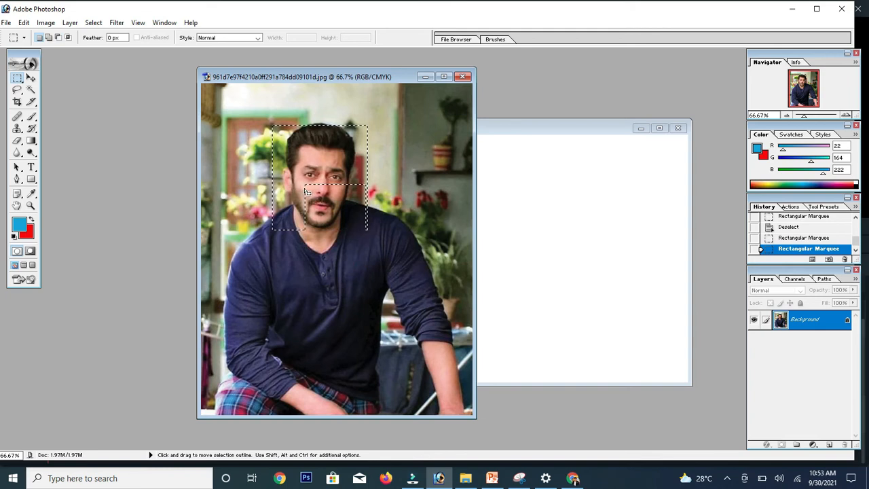
pyautogui.hotkey('ctrl', 'z')
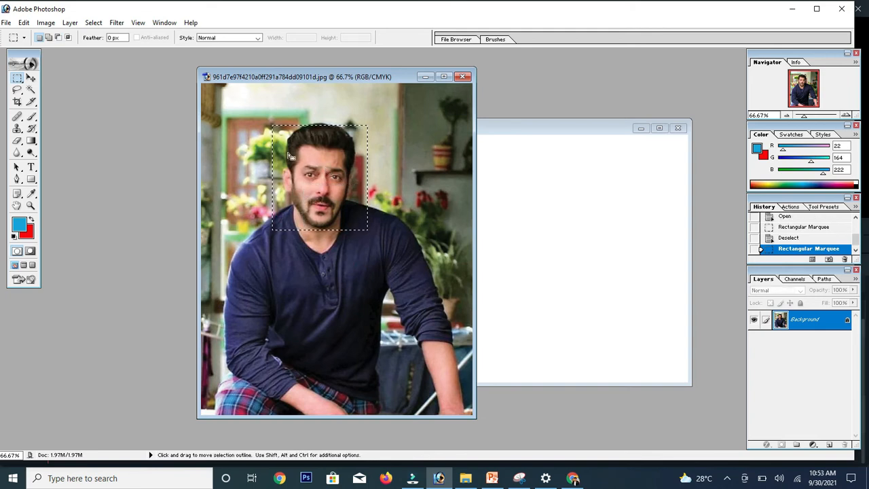
pyautogui.click(30, 78)
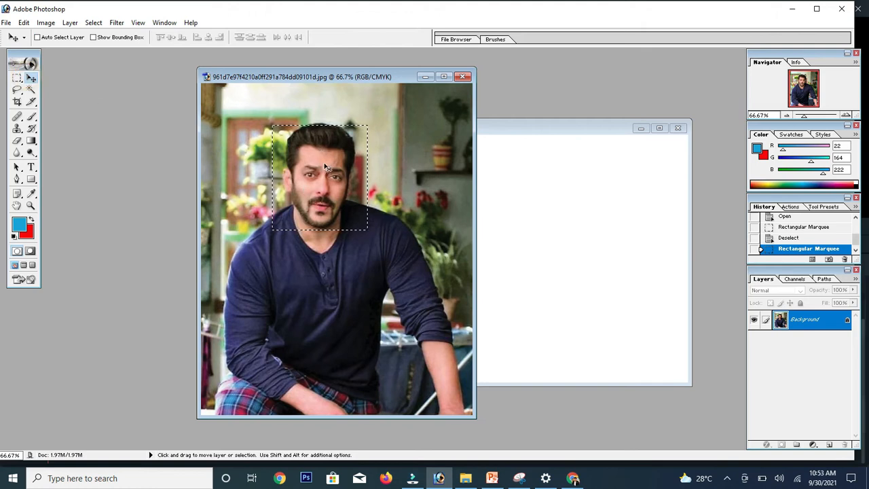
pyautogui.moveTo(326, 169); pyautogui.dragTo(246, 282)
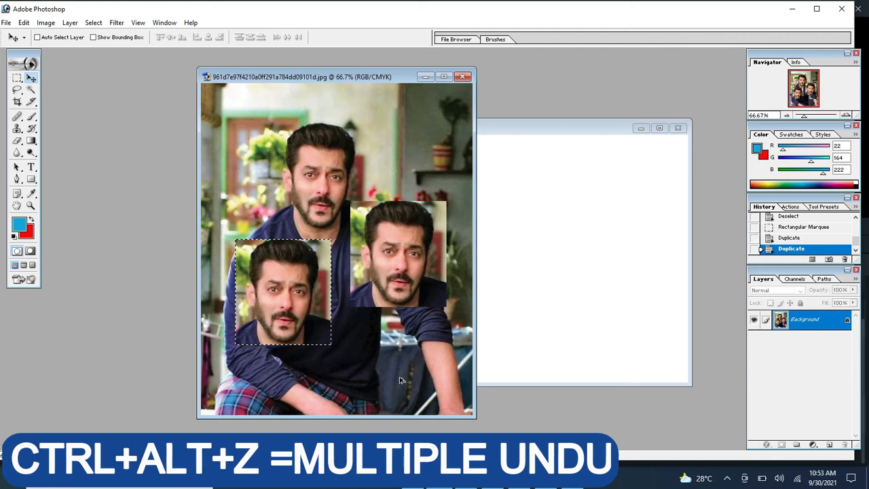
# Undo both duplications of the head and redo them.
pyautogui.hotkey('ctrl', 'alt', 'z')
pyautogui.hotkey('ctrl', 'alt', 'z')
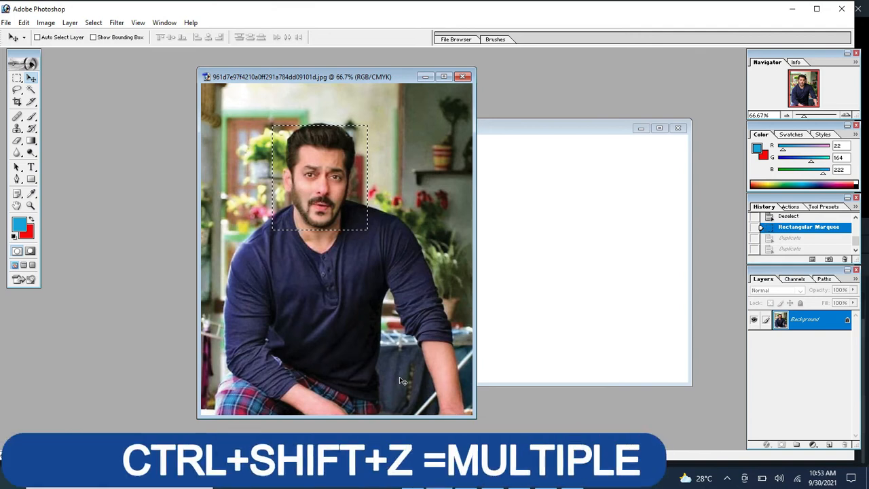
pyautogui.hotkey('ctrl', 'shift', 'z')
pyautogui.hotkey('ctrl', 'shift', 'z')
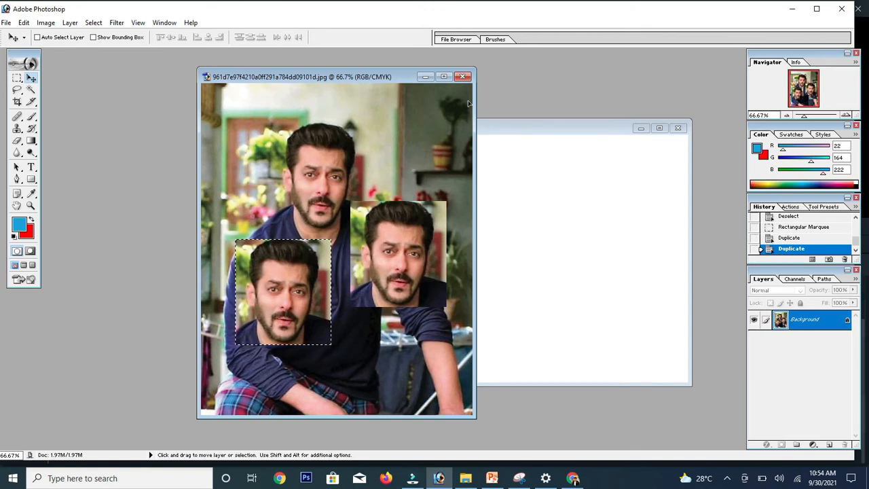
# Close the photo without saving the changes and open kat3.jpg from the image folder.
pyautogui.click(463, 76)
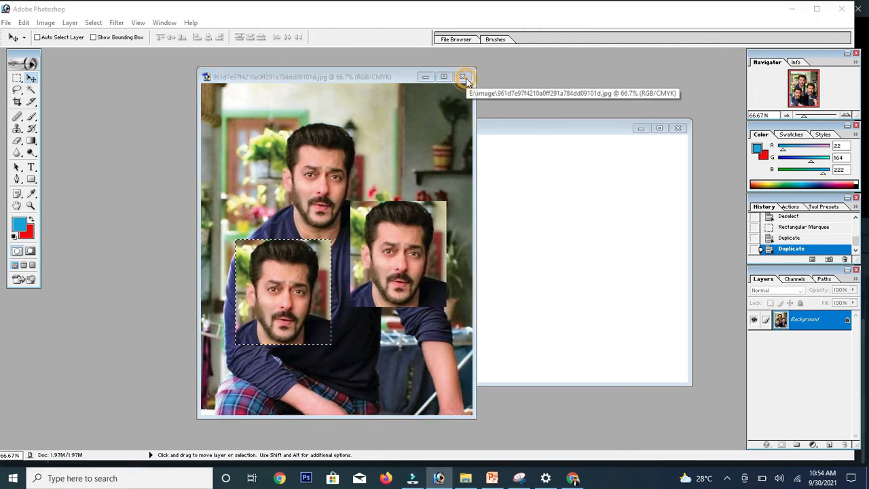
pyautogui.click(410, 179)
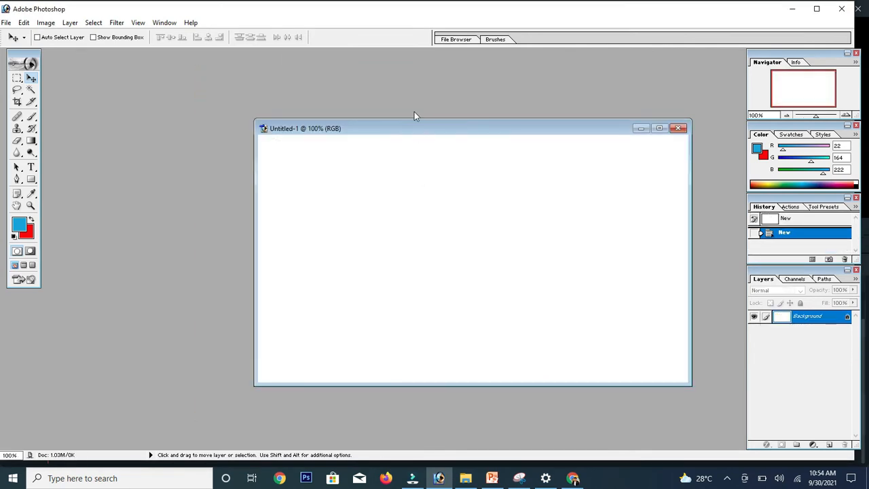
pyautogui.hotkey('ctrl', 'o')
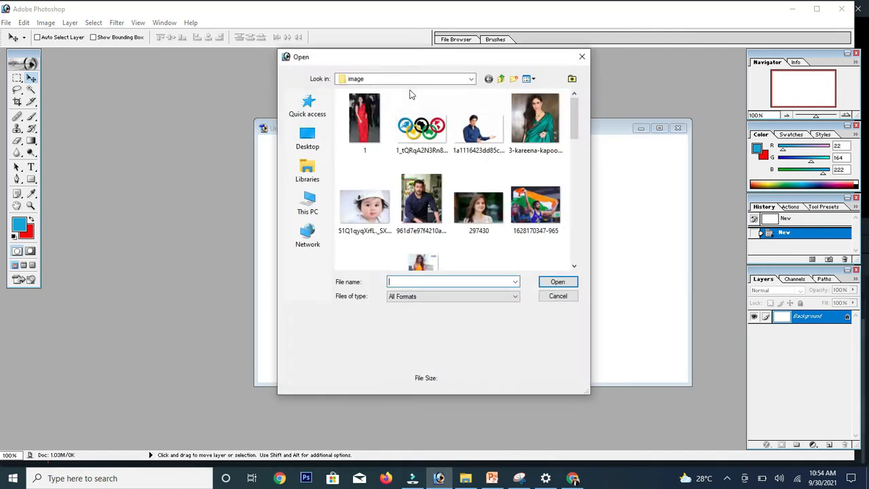
pyautogui.click(575, 266)
pyautogui.click(575, 265)
pyautogui.click(574, 266)
pyautogui.click(575, 266)
pyautogui.click(574, 265)
pyautogui.click(575, 265)
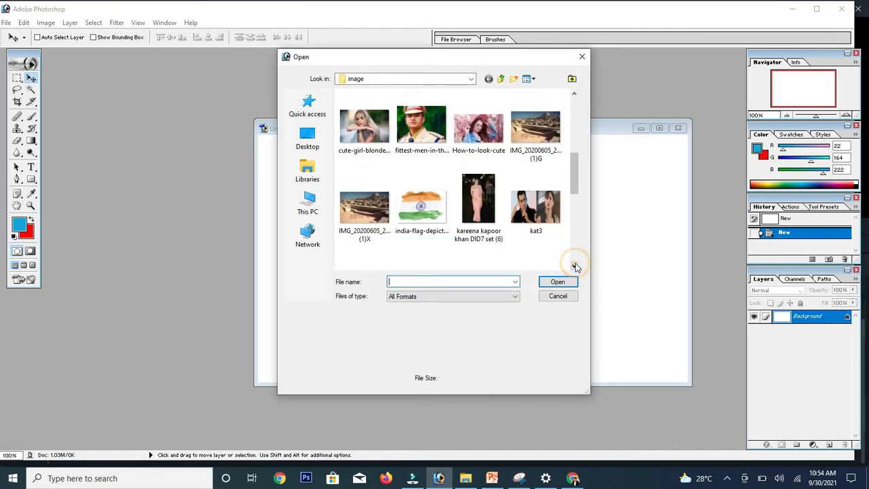
pyautogui.click(536, 216)
pyautogui.click(556, 282)
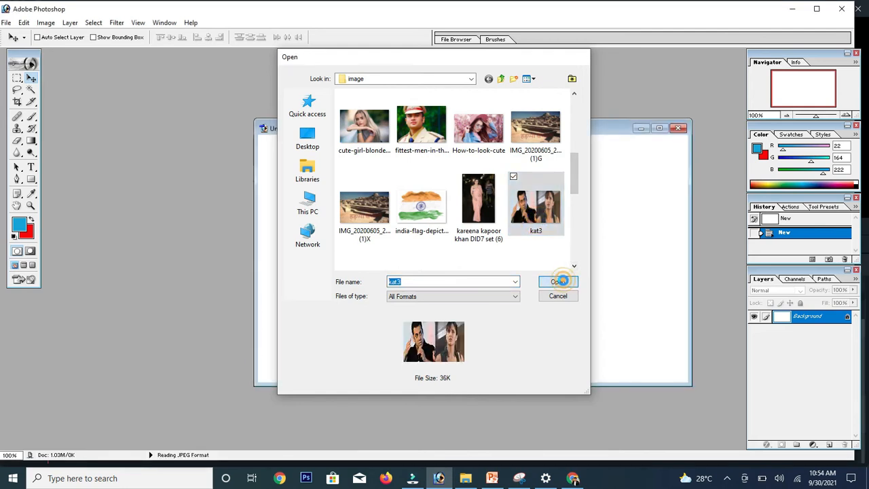
pyautogui.moveTo(299, 82); pyautogui.dragTo(370, 92)
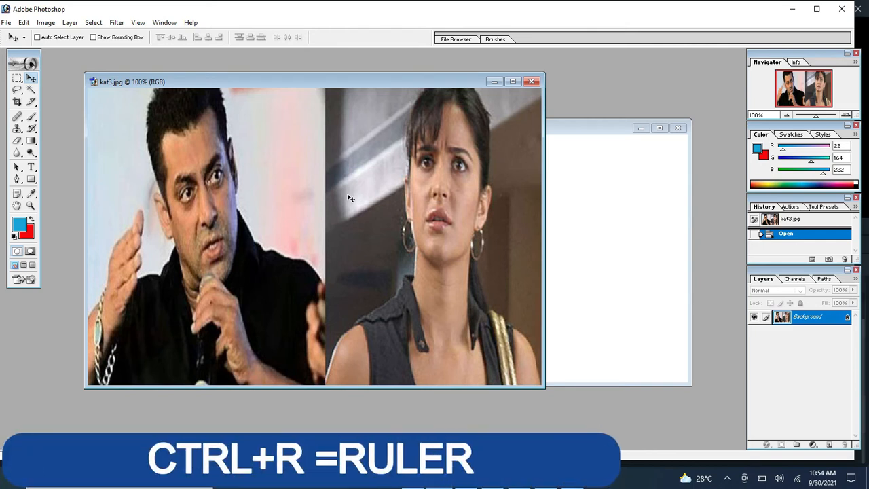
# Show the rulers on kat3.jpg and add two horizontal and two vertical guides framing the woman's face.
pyautogui.hotkey('ctrl', 'r')
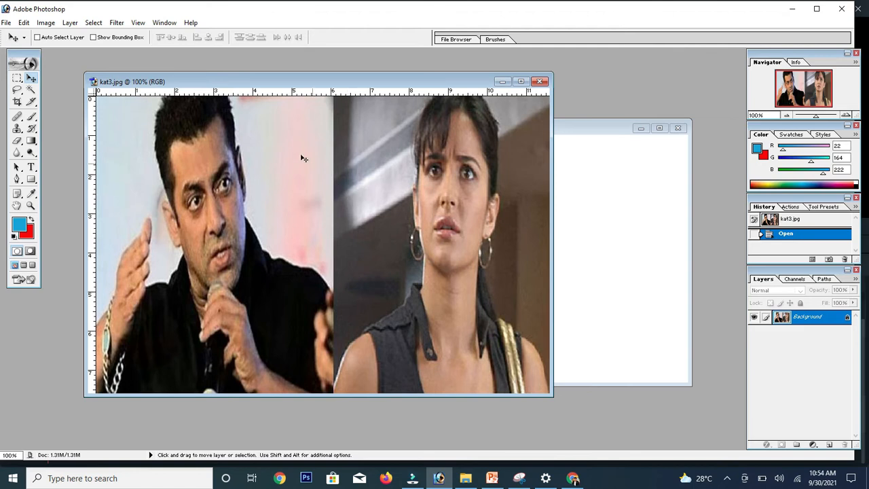
pyautogui.click(277, 120)
pyautogui.click(396, 178)
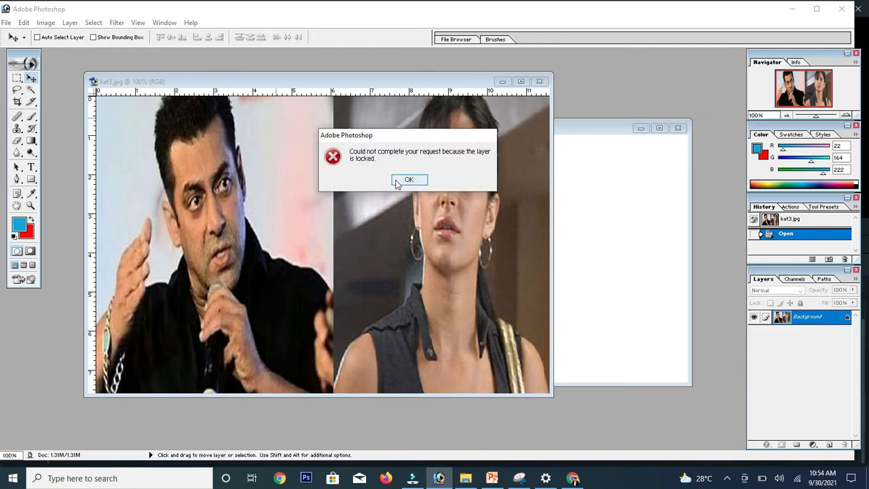
pyautogui.moveTo(305, 91); pyautogui.dragTo(350, 305)
pyautogui.moveTo(96, 217); pyautogui.dragTo(533, 256)
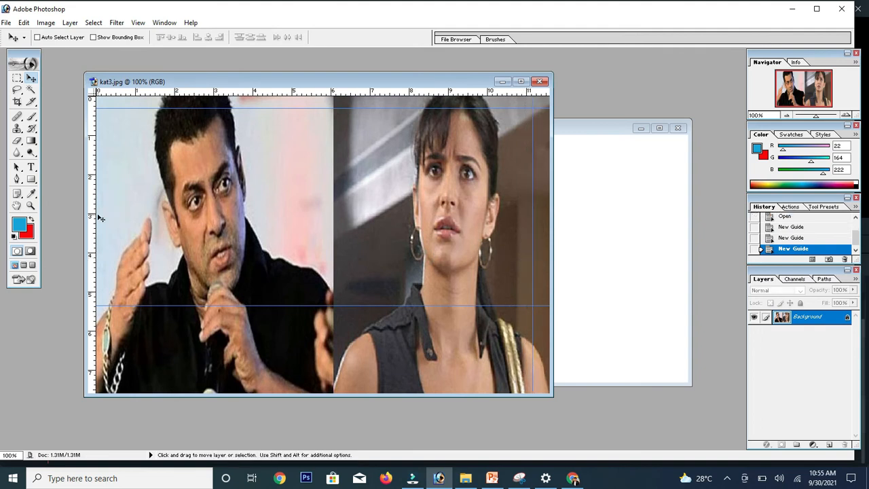
pyautogui.moveTo(284, 232); pyautogui.dragTo(372, 260)
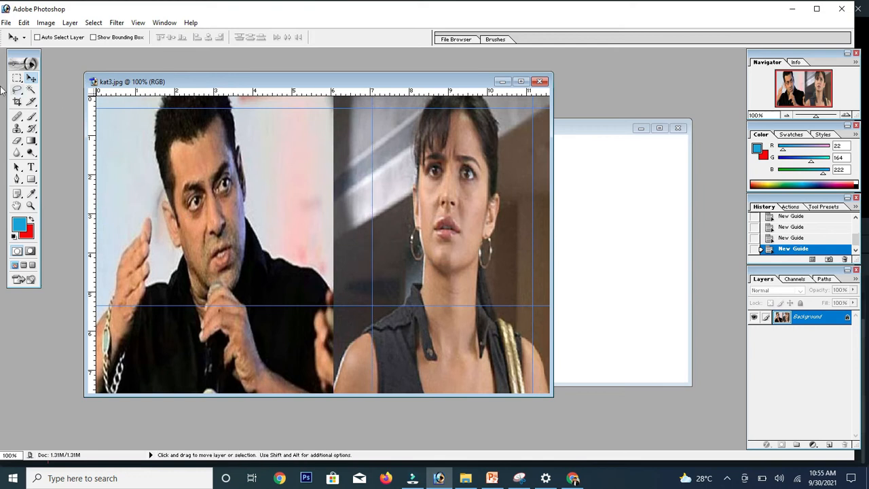
# Select the guide-framed area around the woman's face with a rectangular marquee and place a copy of it in Untitled-1.
pyautogui.click(17, 79)
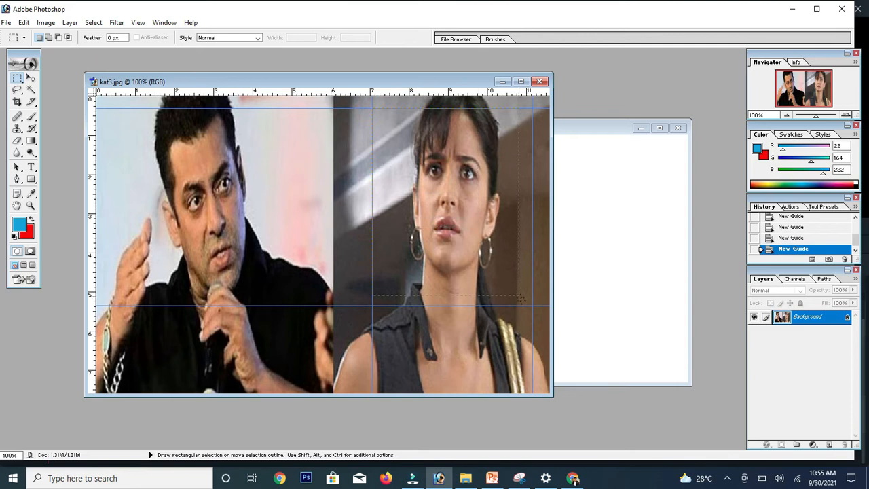
pyautogui.moveTo(530, 304); pyautogui.dragTo(372, 107)
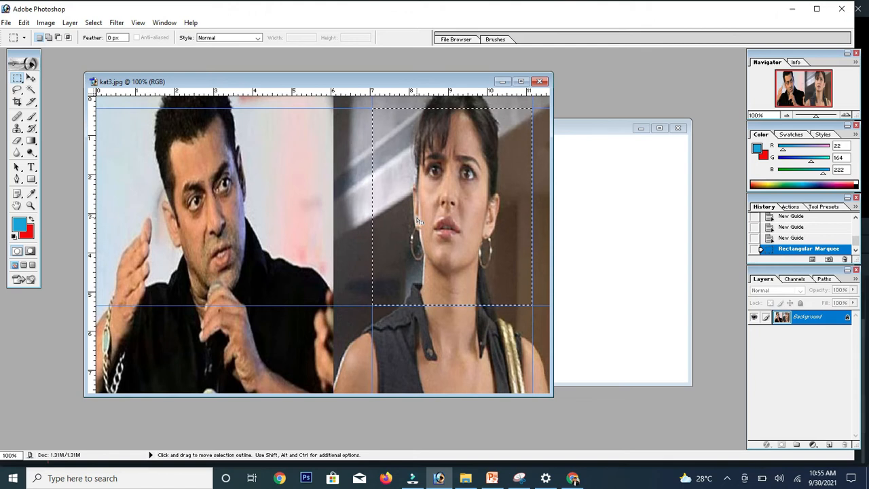
pyautogui.click(31, 80)
pyautogui.moveTo(466, 233); pyautogui.dragTo(606, 250)
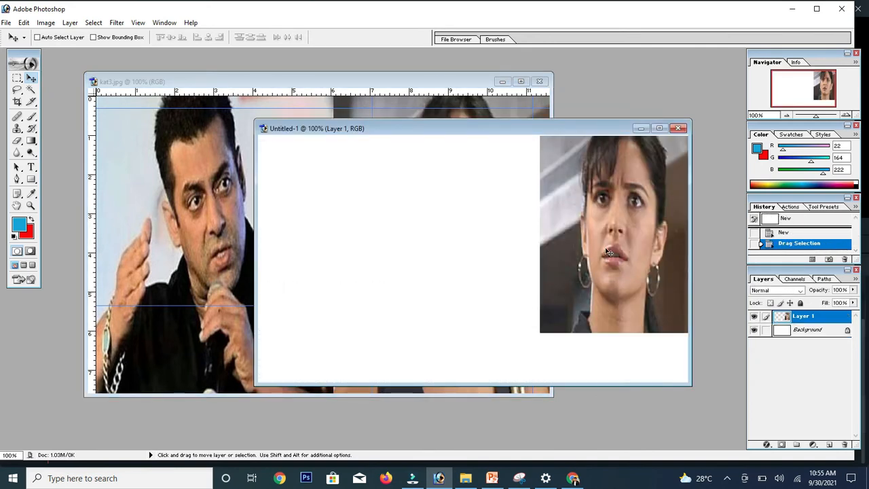
pyautogui.moveTo(473, 129); pyautogui.dragTo(476, 209)
pyautogui.moveTo(599, 272); pyautogui.dragTo(459, 298)
# Hide and reshow the guides on kat3.jpg and realign the lower horizontal guide with the selection's lower edge.
pyautogui.click(443, 179)
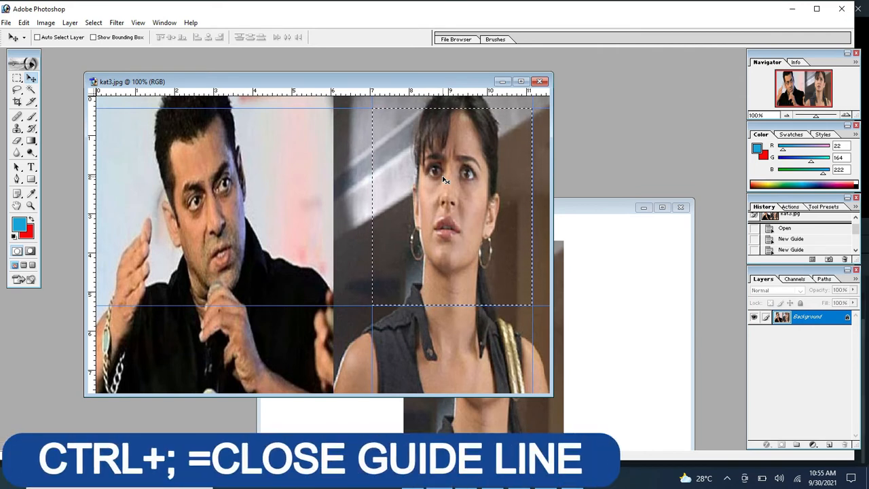
pyautogui.hotkey('ctrl', ';')
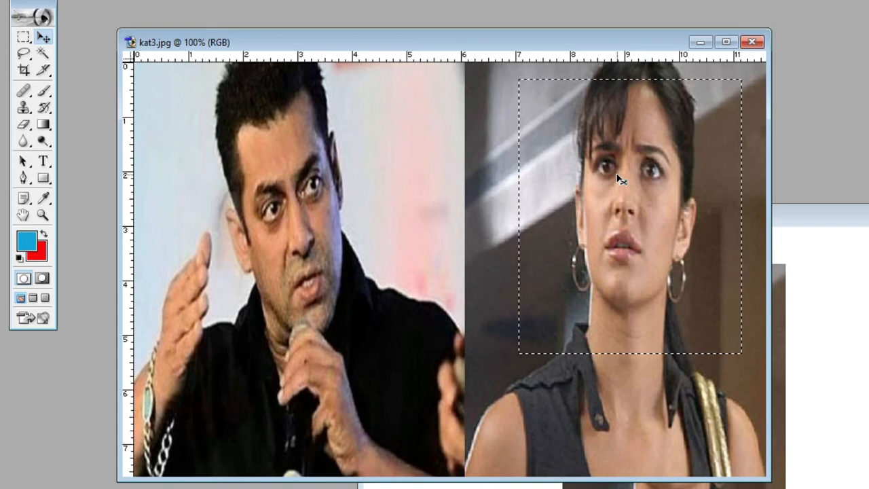
pyautogui.hotkey('ctrl', "'")
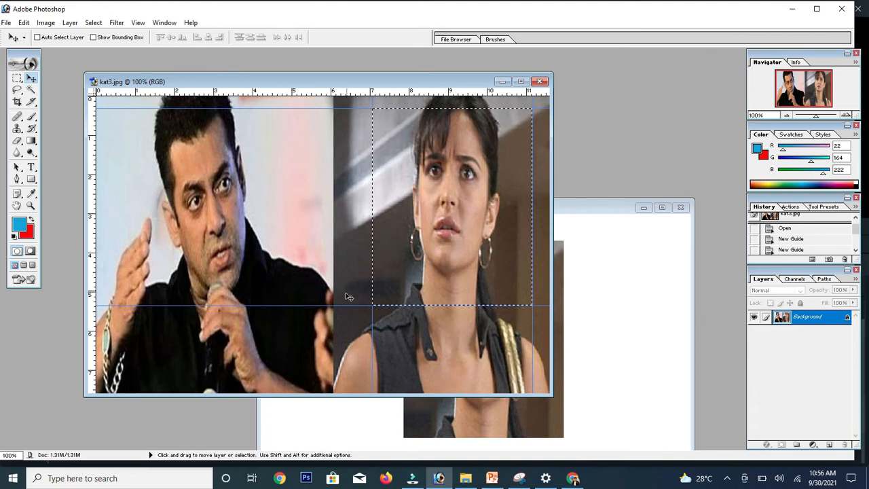
pyautogui.moveTo(349, 306)
pyautogui.mouseDown()
pyautogui.moveTo(337, 167)
pyautogui.moveTo(352, 305)
pyautogui.mouseUp()
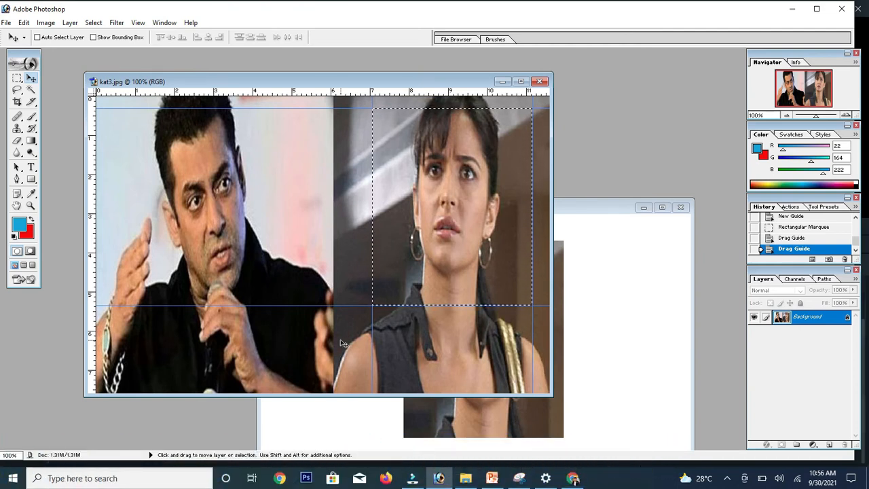
pyautogui.click(316, 309)
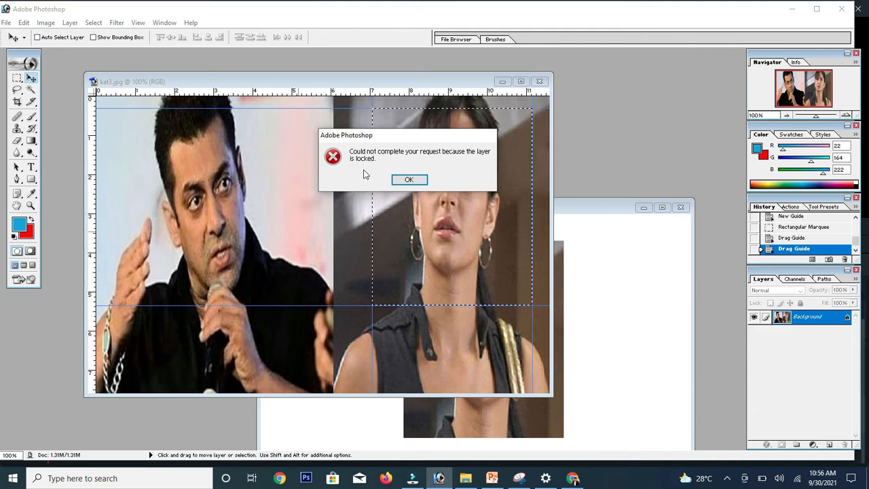
pyautogui.click(408, 179)
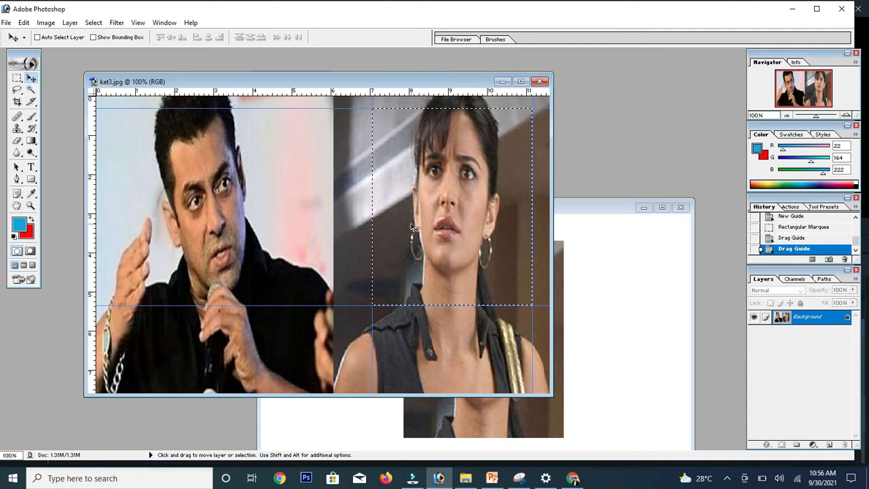
# Clear the face selection, select the whole kat3.jpg canvas and place a copy of it in Untitled-1.
pyautogui.hotkey('ctrl', 'd')
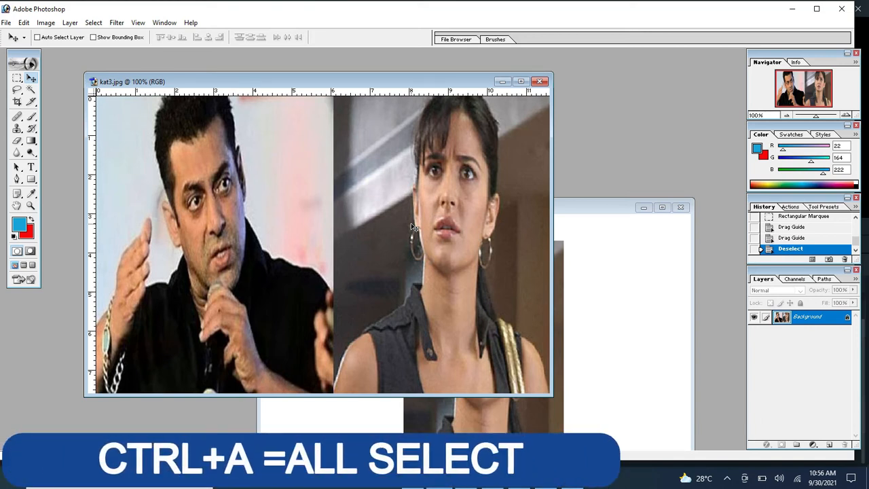
pyautogui.hotkey('ctrl', 'a')
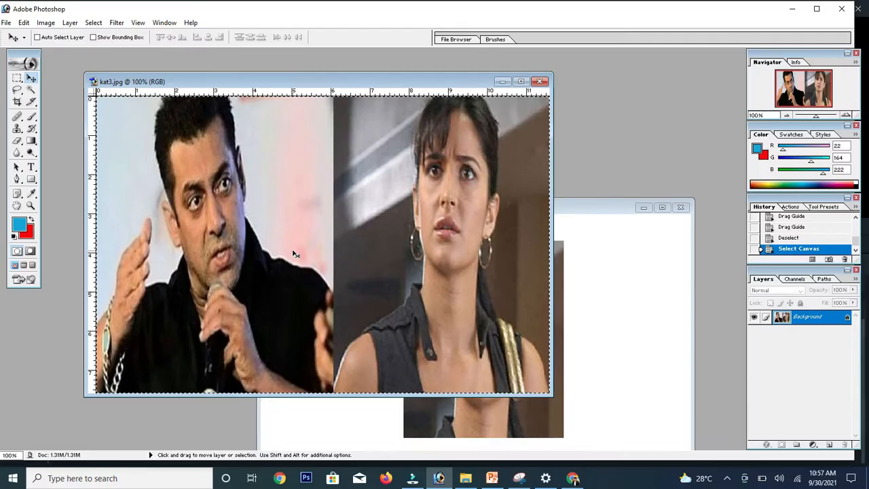
pyautogui.moveTo(408, 267); pyautogui.dragTo(513, 292)
pyautogui.moveTo(367, 271); pyautogui.dragTo(469, 366)
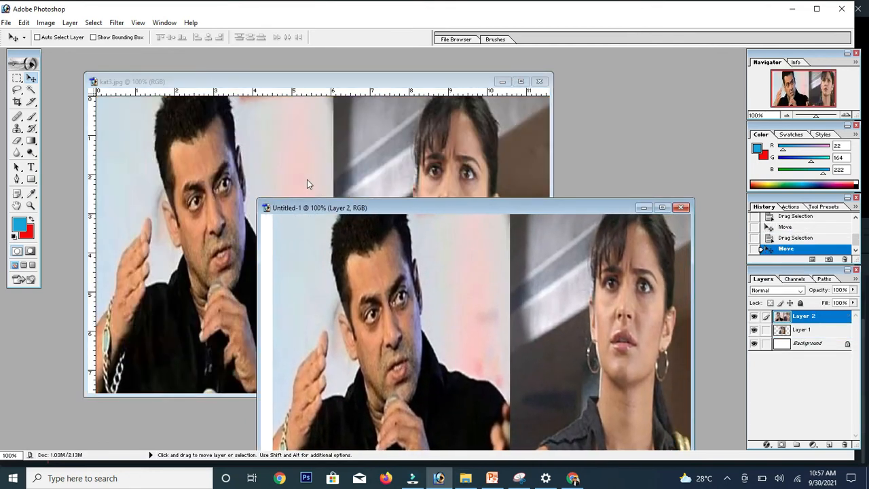
# Scale the selected kat3.jpg image inward from the top and both sides with Free Transform, undo the slight rotation, apply and deselect.
pyautogui.click(299, 170)
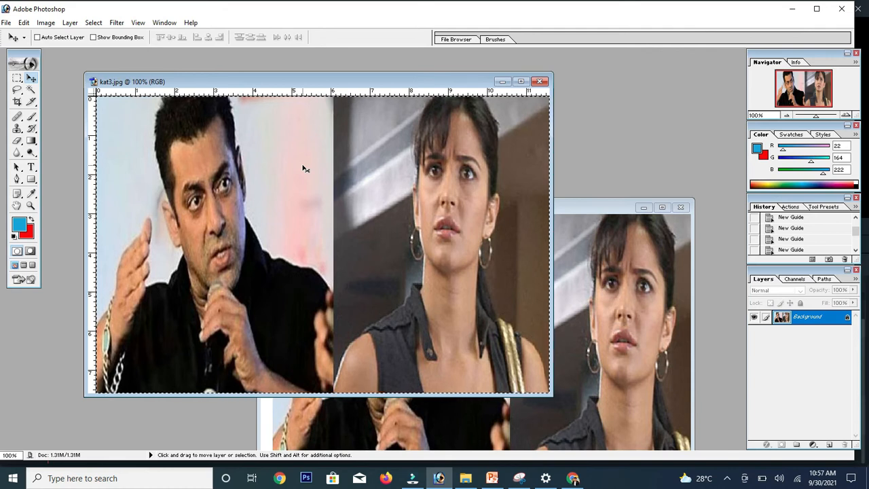
pyautogui.hotkey('ctrl', 't')
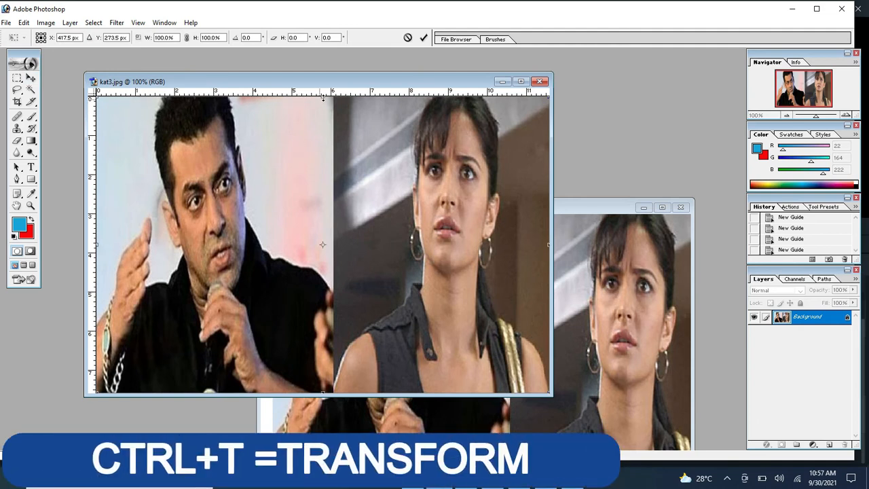
pyautogui.moveTo(323, 98); pyautogui.dragTo(323, 102)
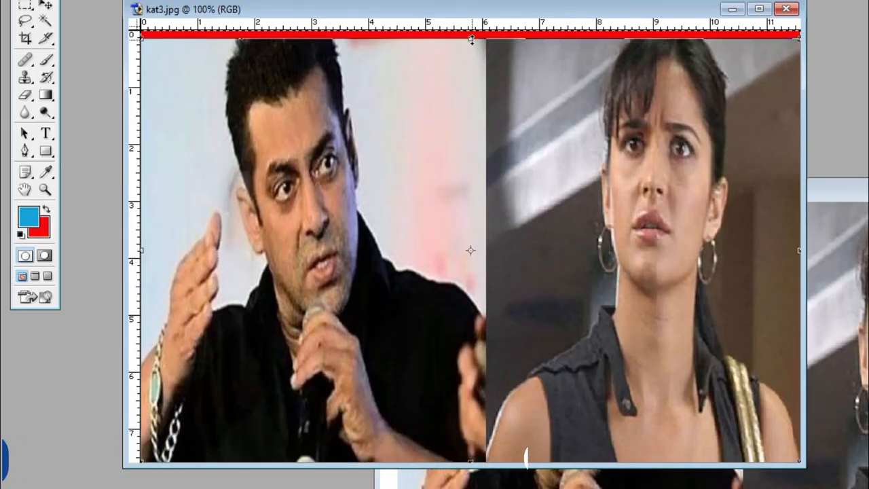
pyautogui.moveTo(472, 38); pyautogui.dragTo(471, 45)
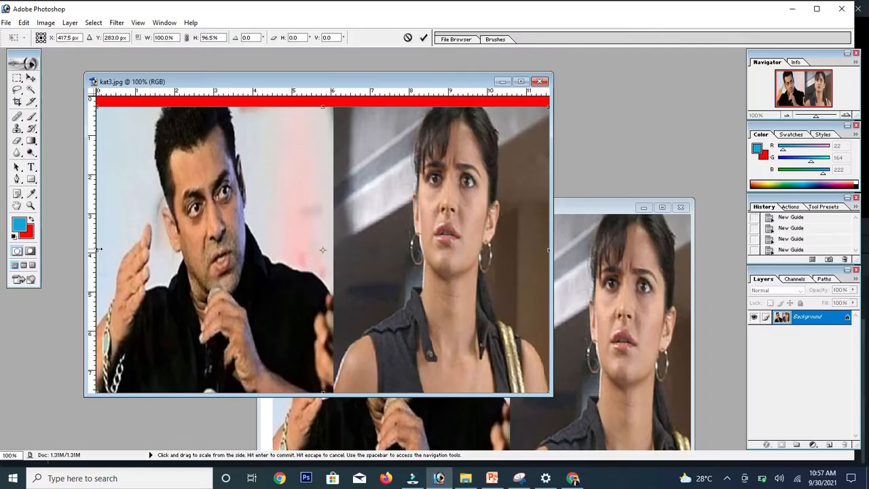
pyautogui.moveTo(146, 252); pyautogui.dragTo(169, 255)
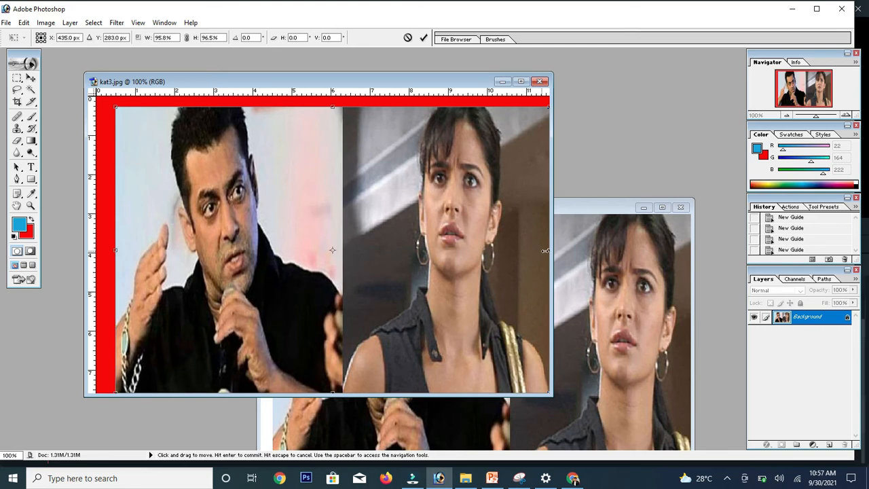
pyautogui.moveTo(549, 251); pyautogui.dragTo(534, 251)
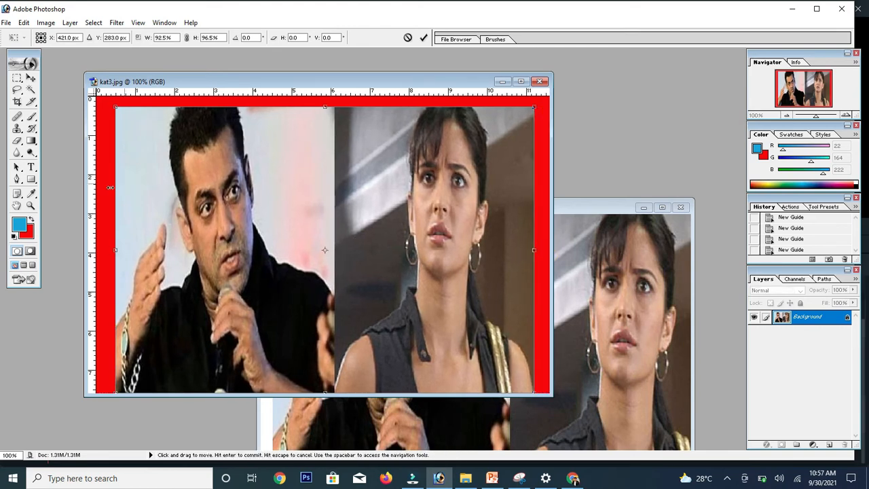
pyautogui.moveTo(110, 188); pyautogui.dragTo(270, 235)
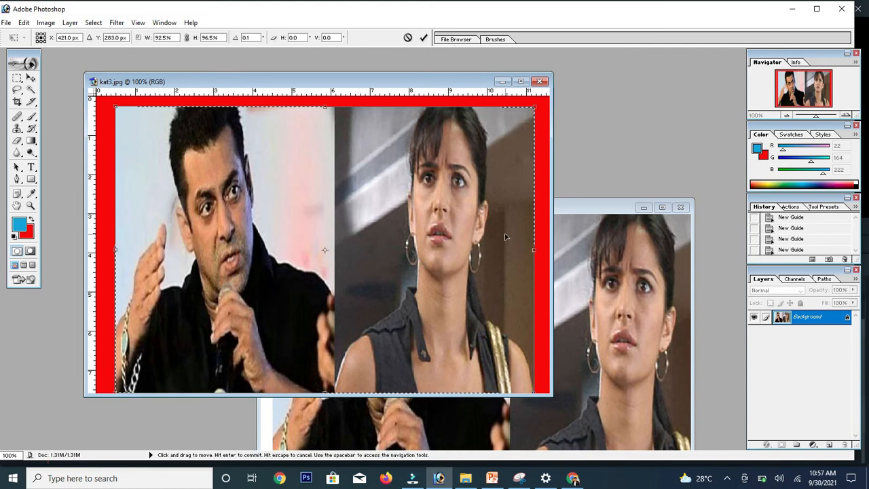
pyautogui.hotkey('ctrl', 'z')
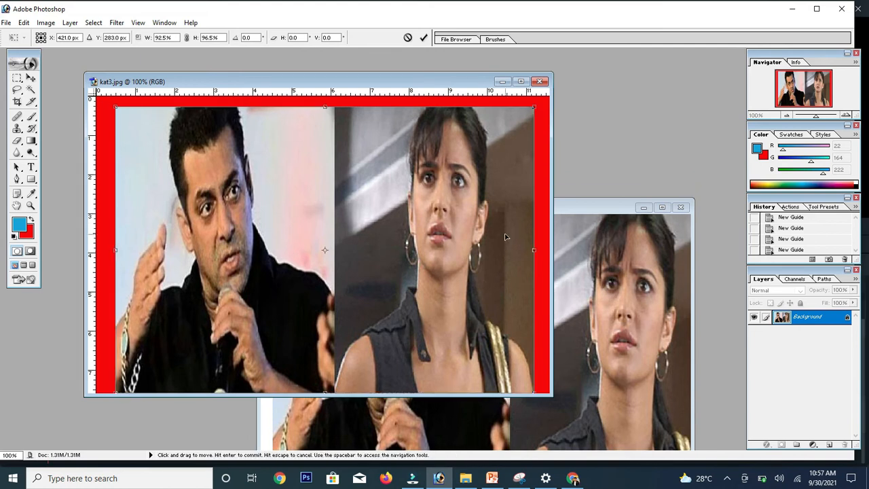
pyautogui.press('Return')
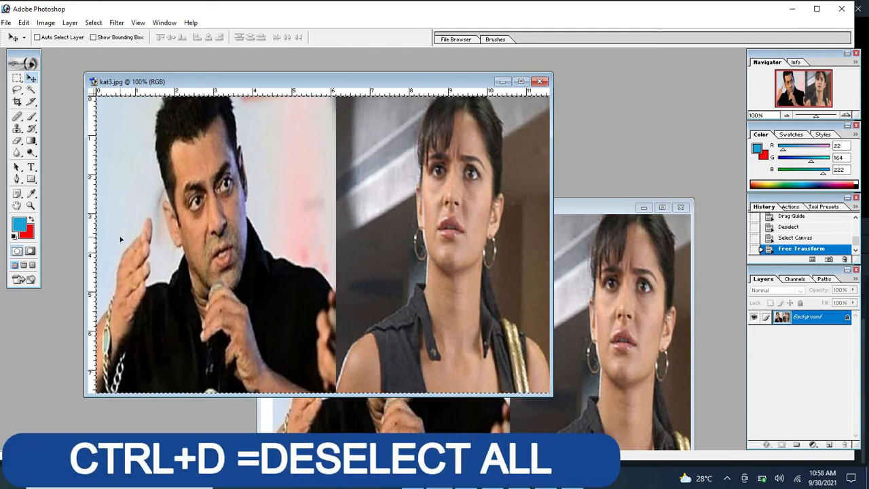
pyautogui.hotkey('ctrl', 'd')
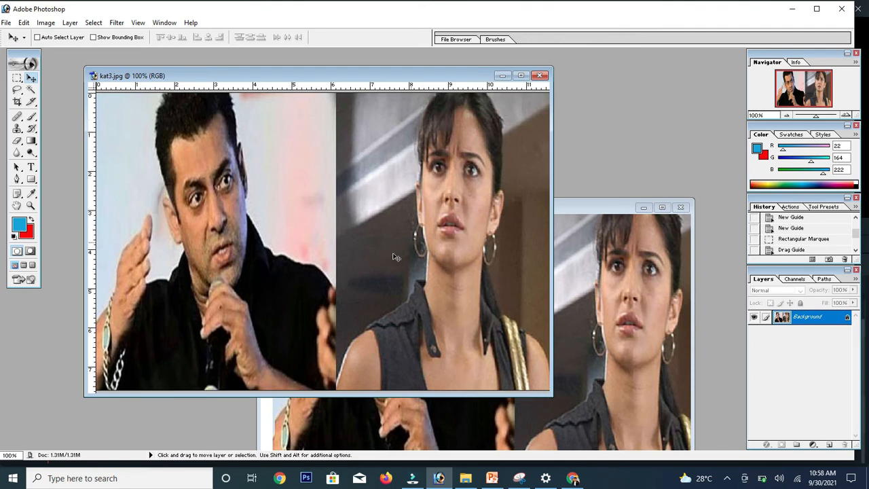
# Draw a new rectangular marquee around the woman's head and shoulders and place the copied area over the picture in Untitled-1.
pyautogui.click(17, 79)
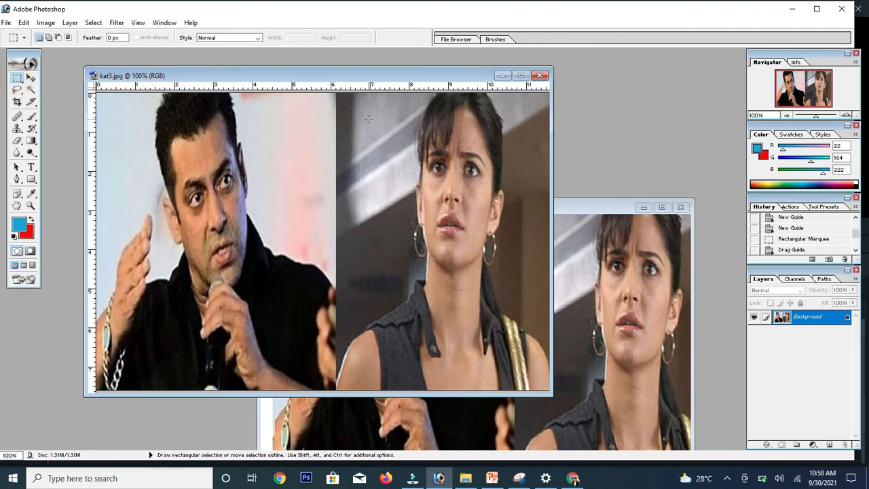
pyautogui.moveTo(530, 296); pyautogui.dragTo(531, 317)
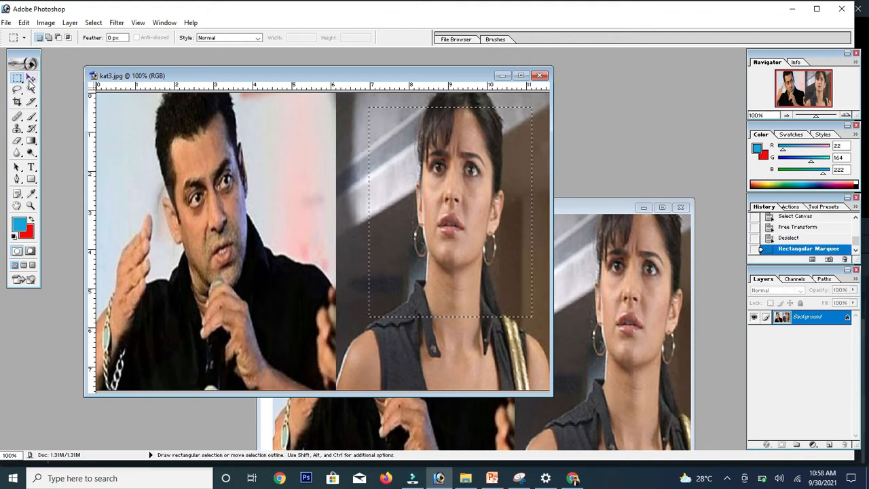
pyautogui.click(31, 79)
pyautogui.moveTo(465, 183); pyautogui.dragTo(524, 207)
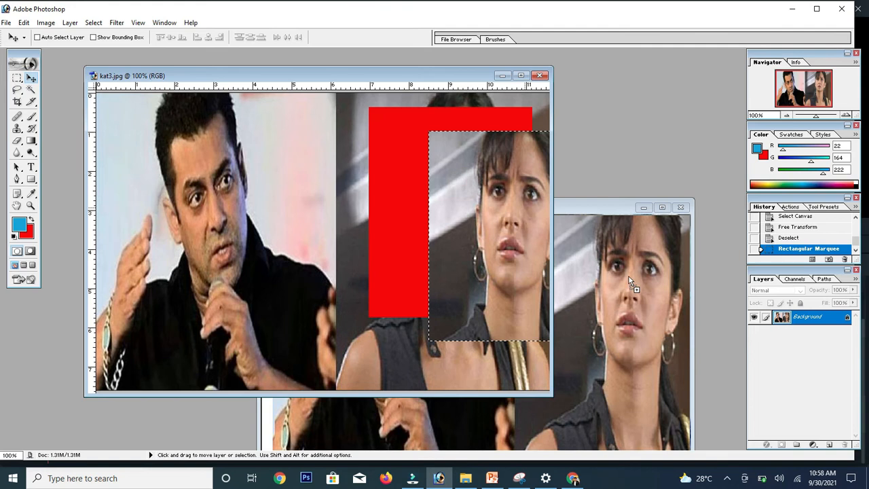
pyautogui.moveTo(629, 276); pyautogui.dragTo(630, 280)
pyautogui.hotkey('ctrl', 'z')
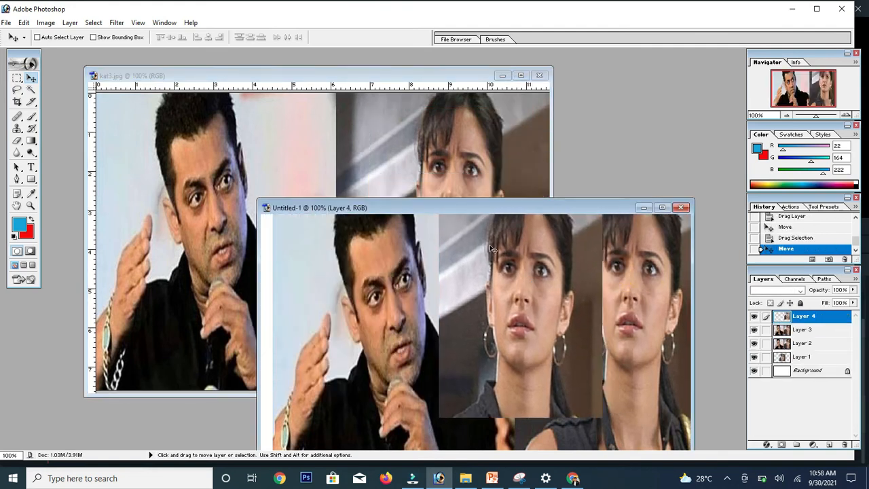
# Deselect the marquee on kat3.jpg and restore it with Reselect.
pyautogui.click(440, 168)
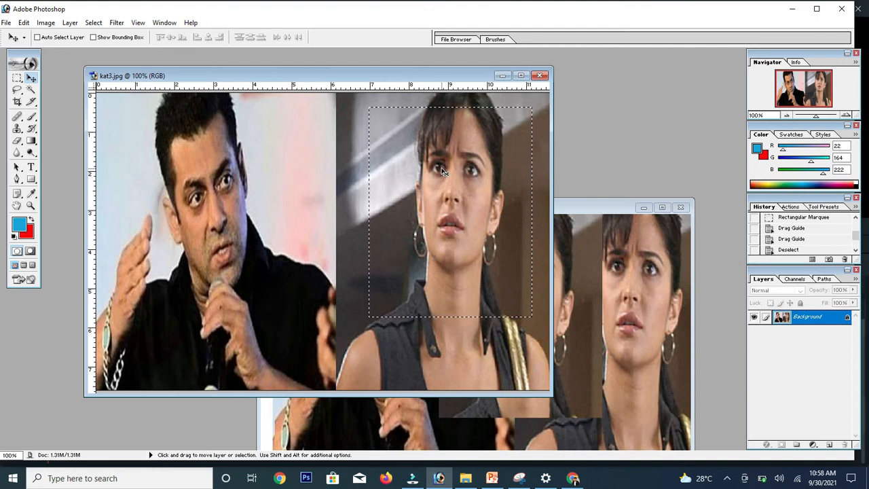
pyautogui.hotkey('ctrl', 'd')
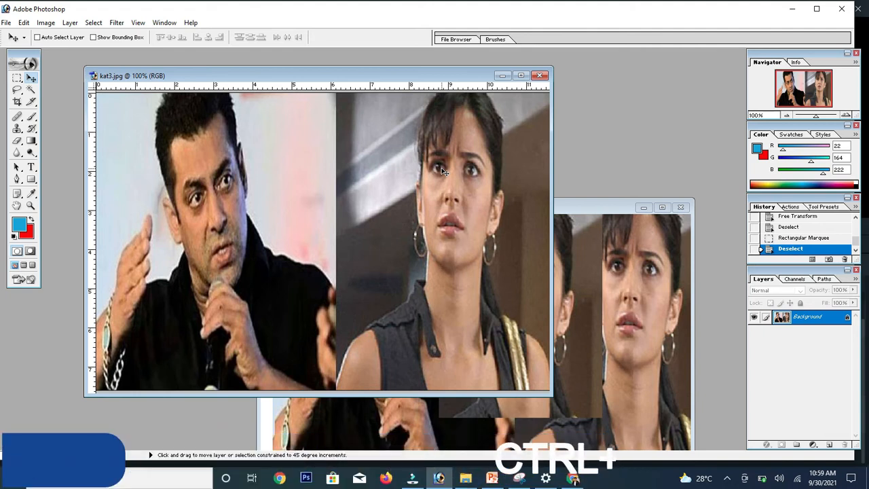
pyautogui.hotkey('ctrl', 'shift', 'd')
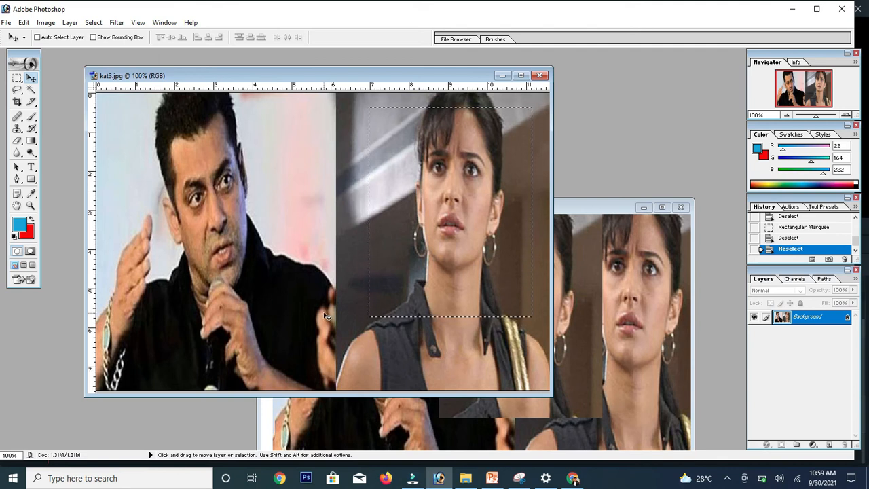
# Invert the selection on kat3.jpg, place a copy of the inverted area in Untitled-1, and deselect in kat3.jpg.
pyautogui.hotkey('ctrl', 'shift', 'i')
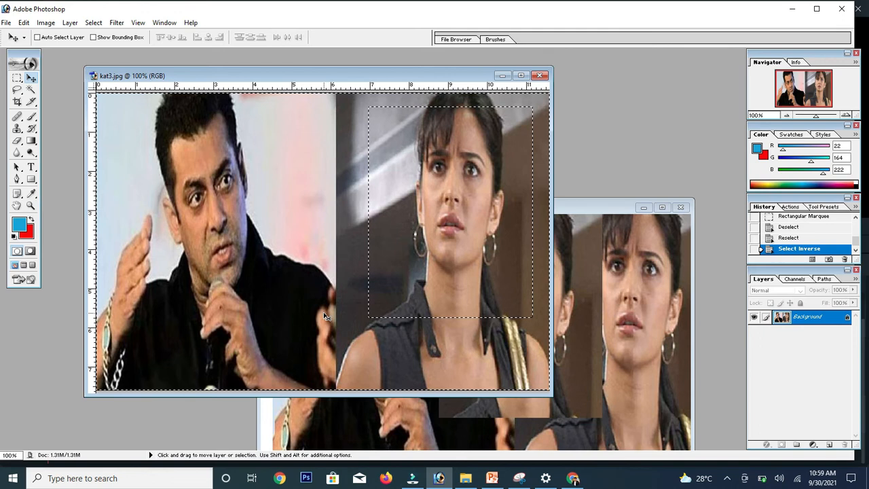
pyautogui.moveTo(179, 166); pyautogui.dragTo(634, 399)
pyautogui.moveTo(500, 438); pyautogui.dragTo(594, 391)
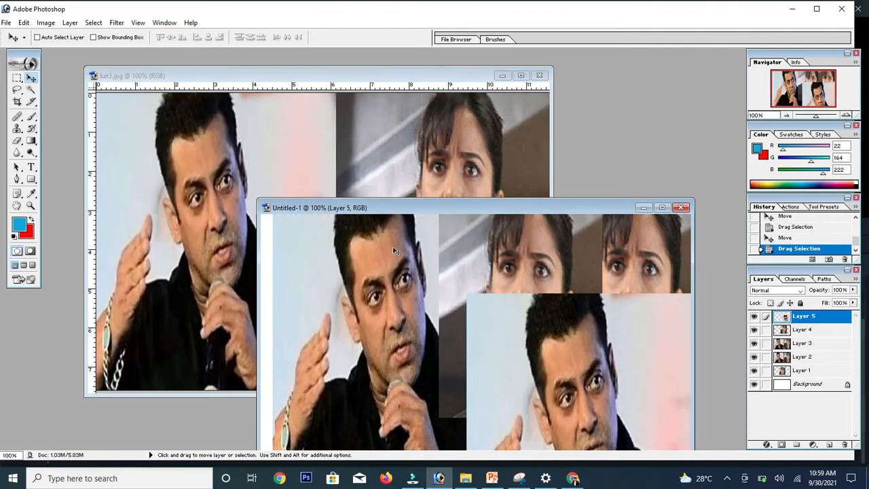
pyautogui.click(304, 170)
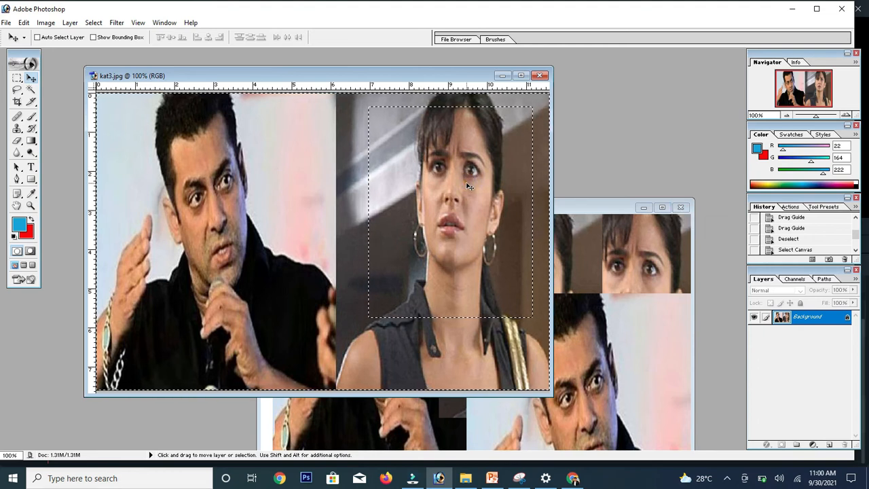
pyautogui.hotkey('ctrl', 'd')
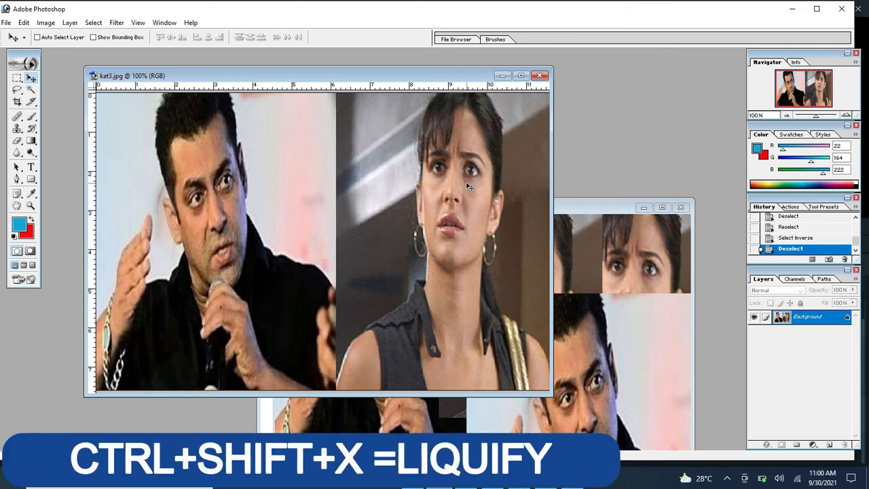
# Warp the woman's chin and cheeks on kat3.jpg in Liquify at brush size 64, and revert the distortion.
pyautogui.hotkey('ctrl', 'shift', 'x')
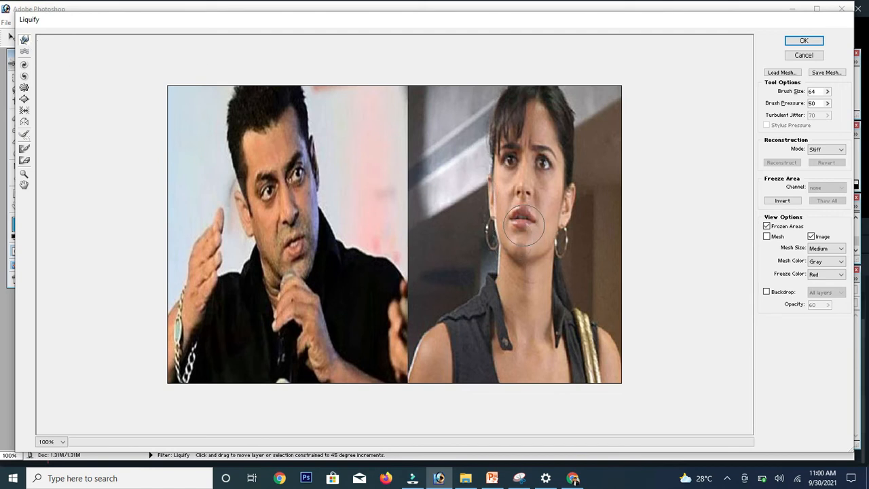
pyautogui.moveTo(523, 243)
pyautogui.mouseDown()
pyautogui.moveTo(522, 265)
pyautogui.moveTo(549, 260)
pyautogui.moveTo(497, 260)
pyautogui.mouseUp()
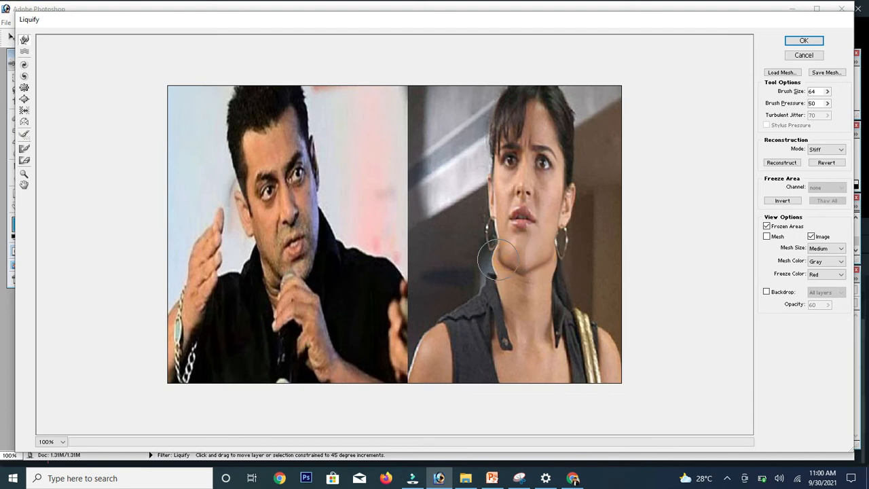
pyautogui.moveTo(510, 229)
pyautogui.mouseDown()
pyautogui.moveTo(493, 275)
pyautogui.moveTo(508, 178)
pyautogui.moveTo(513, 192)
pyautogui.moveTo(572, 185)
pyautogui.moveTo(504, 132)
pyautogui.moveTo(511, 124)
pyautogui.moveTo(503, 121)
pyautogui.moveTo(501, 174)
pyautogui.moveTo(493, 206)
pyautogui.moveTo(475, 189)
pyautogui.mouseUp()
pyautogui.moveTo(579, 216)
pyautogui.mouseDown()
pyautogui.moveTo(600, 217)
pyautogui.moveTo(576, 195)
pyautogui.moveTo(590, 206)
pyautogui.mouseUp()
pyautogui.click(833, 165)
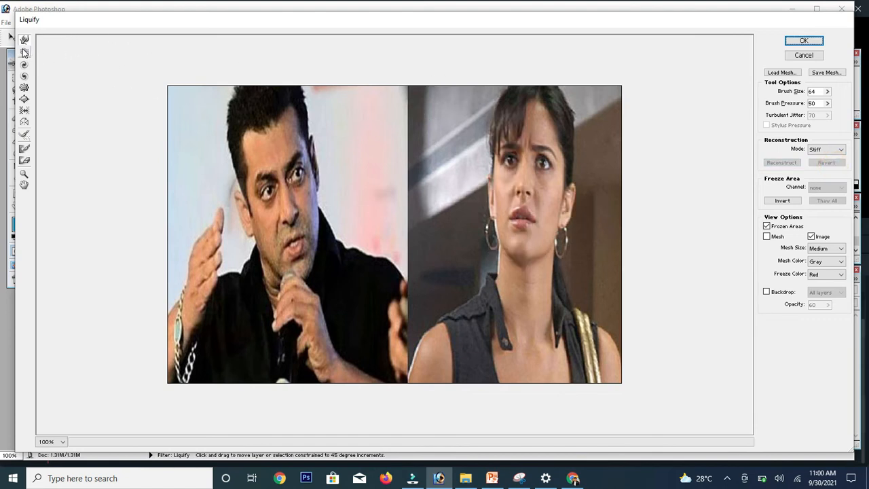
# Distort the man's nose and mouth with Liquify's Turbulence tool, and revert the distortion.
pyautogui.click(24, 52)
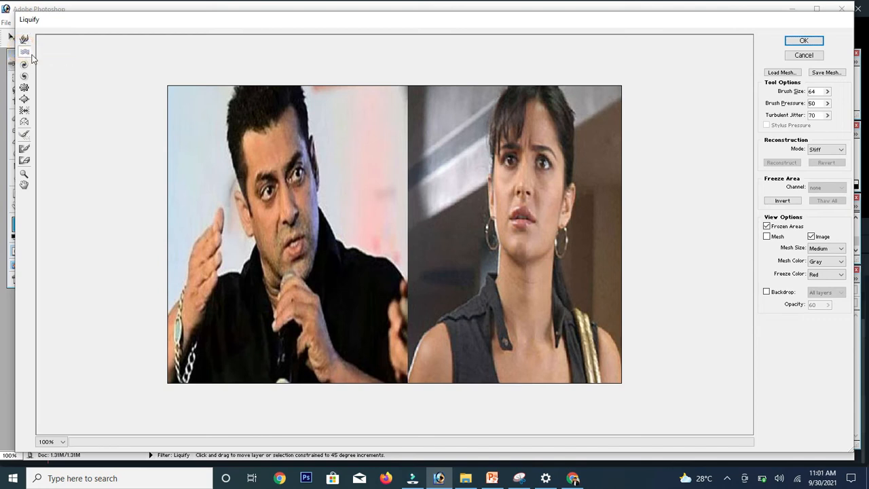
pyautogui.moveTo(280, 207)
pyautogui.mouseDown()
pyautogui.moveTo(290, 224)
pyautogui.moveTo(314, 228)
pyautogui.mouseUp()
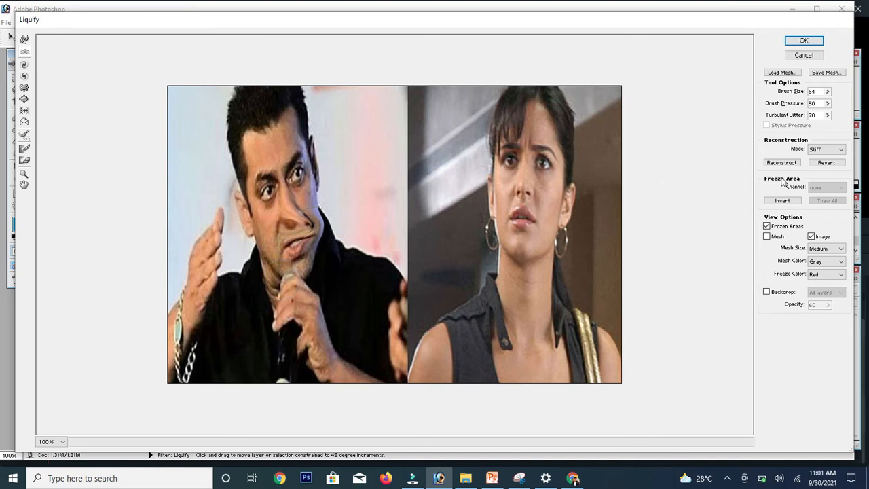
pyautogui.click(827, 163)
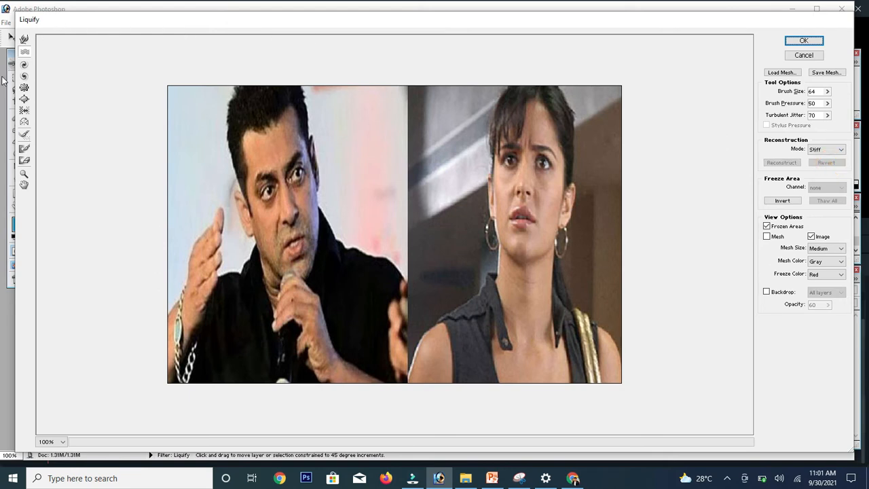
# Twirl the man's mouth area clockwise and the woman's mouth area counterclockwise in Liquify.
pyautogui.click(24, 66)
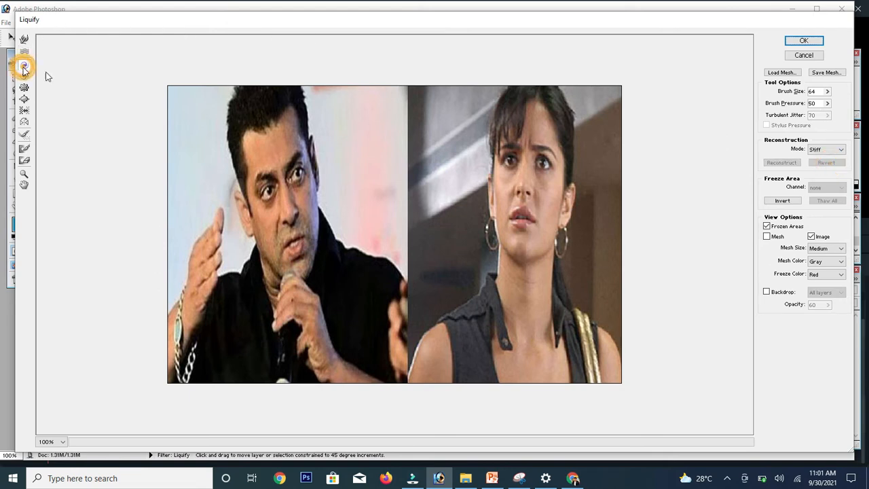
pyautogui.moveTo(280, 226)
pyautogui.mouseDown()
pyautogui.moveTo(288, 224)
pyautogui.moveTo(277, 215)
pyautogui.mouseUp()
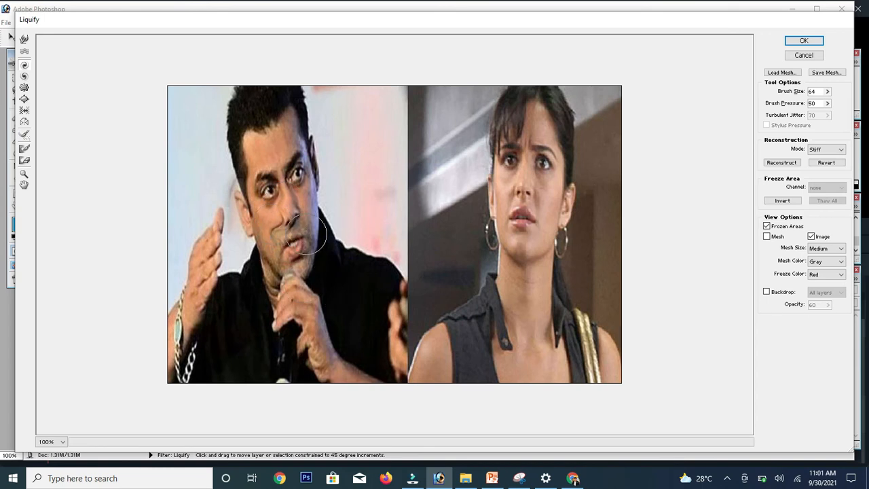
pyautogui.click(23, 76)
pyautogui.moveTo(506, 234)
pyautogui.mouseDown()
pyautogui.moveTo(538, 232)
pyautogui.moveTo(543, 220)
pyautogui.moveTo(533, 207)
pyautogui.moveTo(522, 206)
pyautogui.moveTo(516, 224)
pyautogui.moveTo(540, 233)
pyautogui.mouseUp()
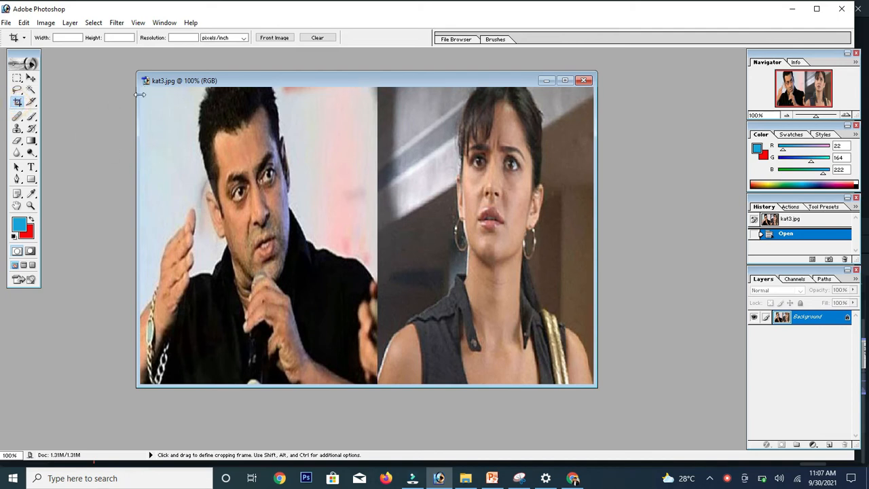
# Crop kat3.jpg to the man with the microphone, cutting off the woman's half of the picture.
pyautogui.moveTo(144, 87); pyautogui.dragTo(352, 363)
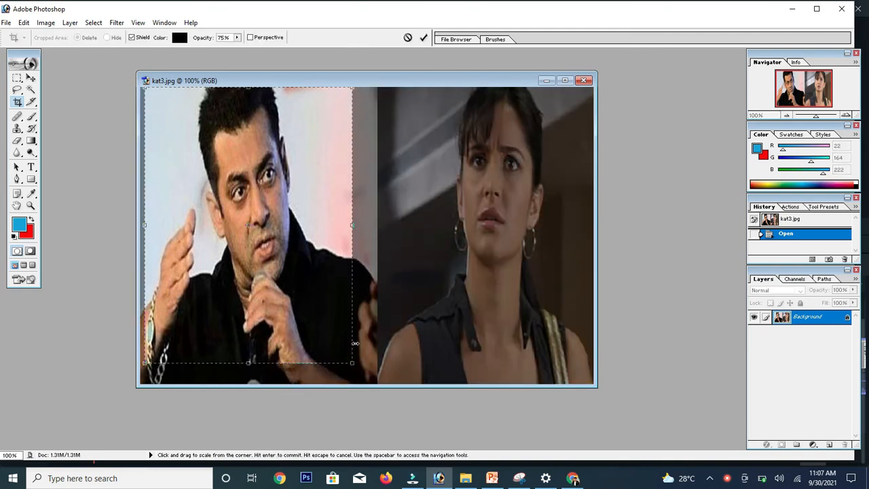
pyautogui.click(423, 38)
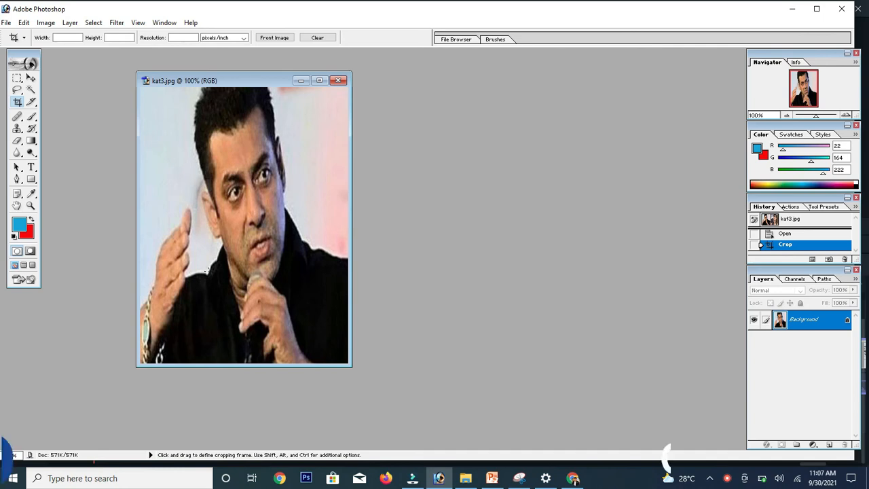
# Create a Picture Package from the cropped image with the (8)2.5x3.5 layout, and place its enlarged window beside kat3.jpg.
pyautogui.hotkey('alt', 'f')
pyautogui.press('u')
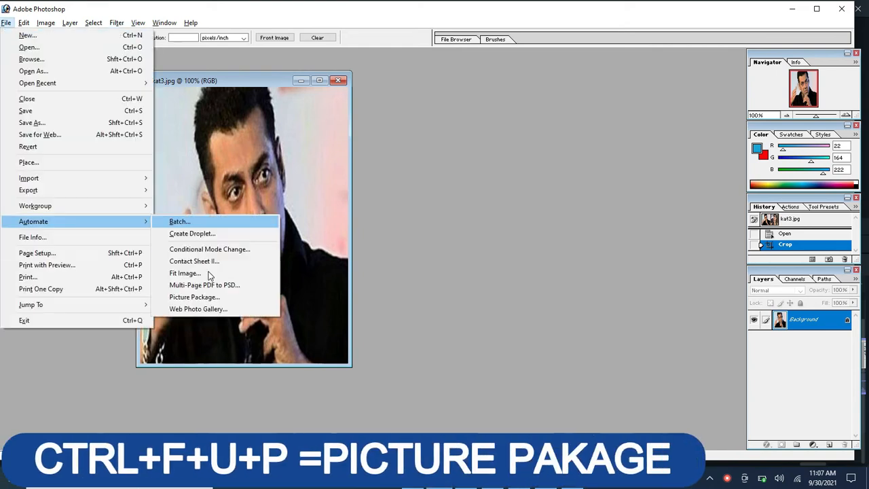
pyautogui.press('p')
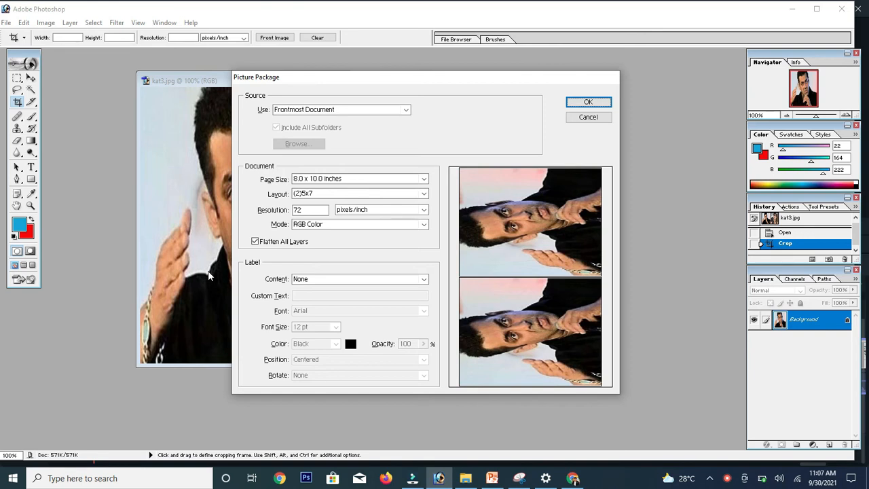
pyautogui.click(424, 194)
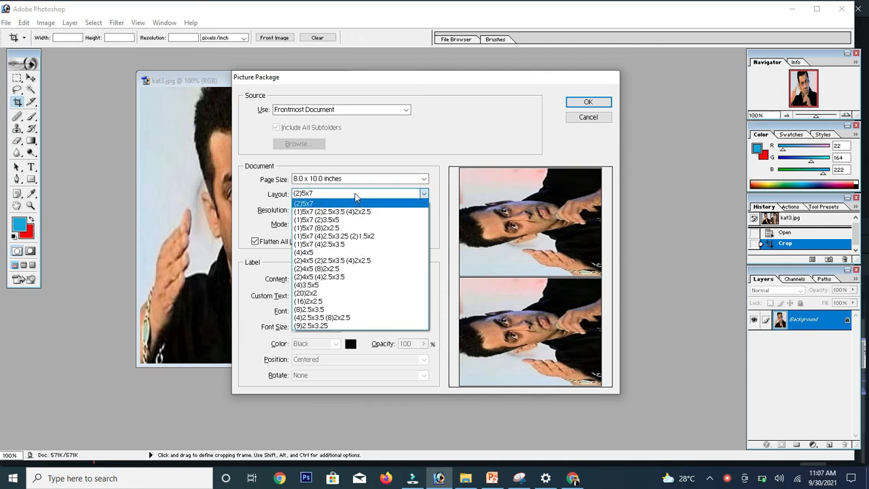
pyautogui.click(356, 254)
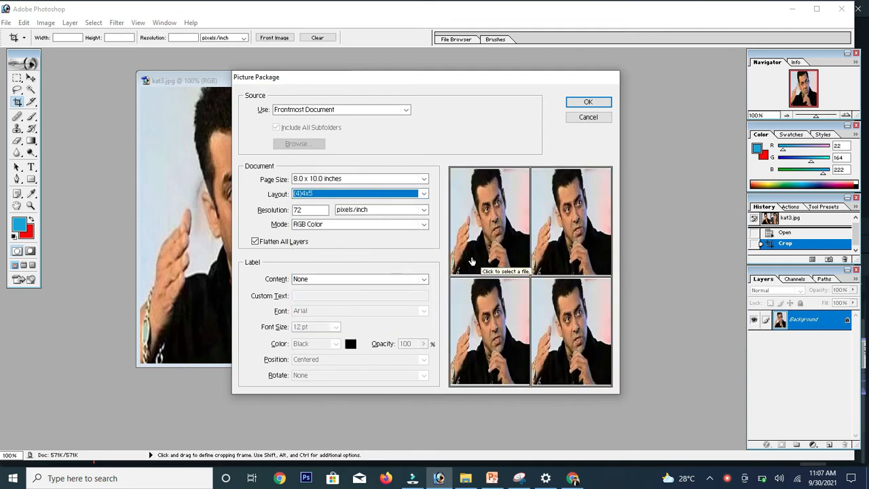
pyautogui.click(425, 195)
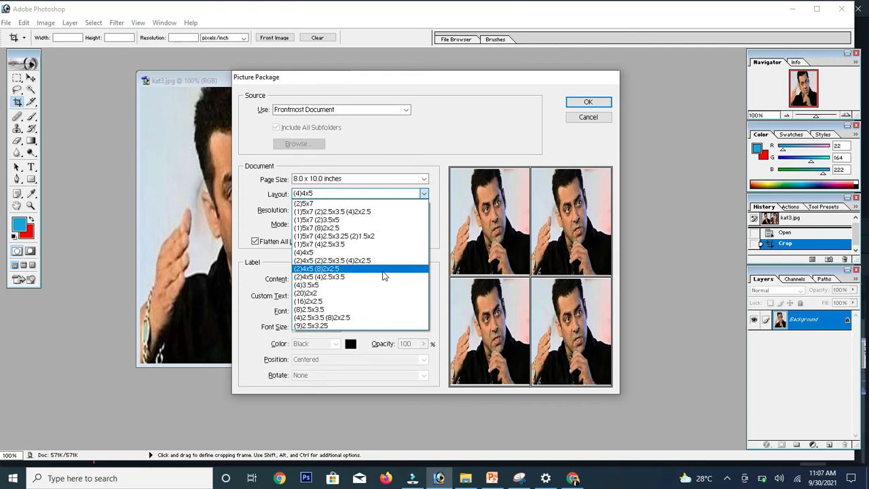
pyautogui.click(382, 310)
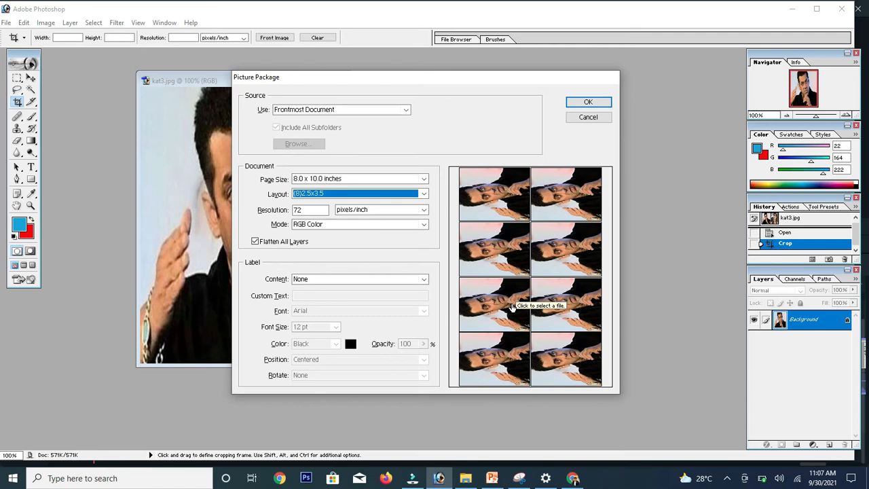
pyautogui.click(589, 101)
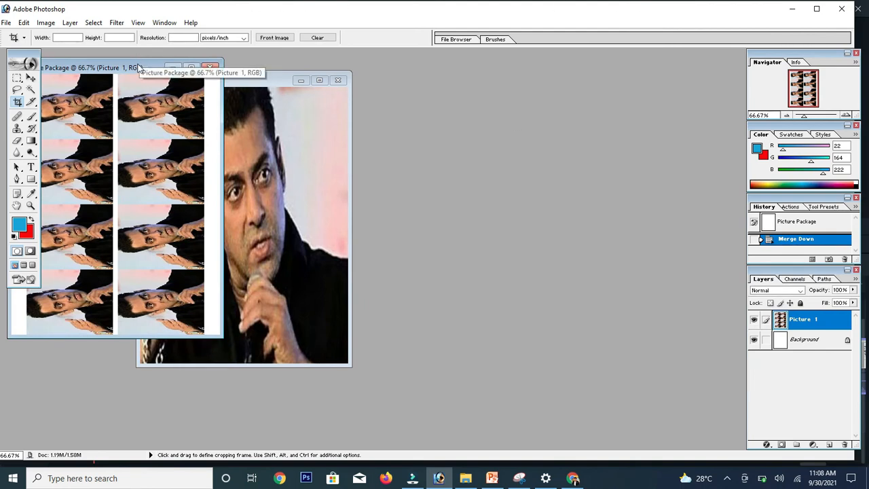
pyautogui.moveTo(142, 67); pyautogui.dragTo(505, 100)
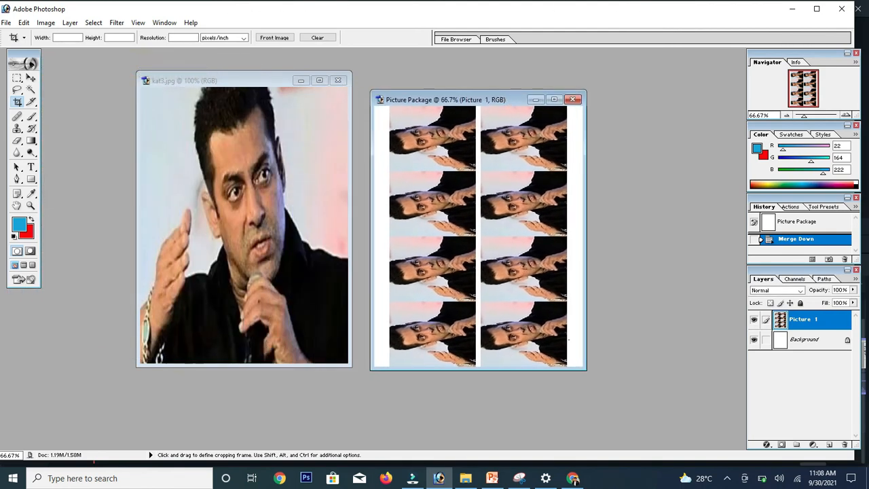
pyautogui.moveTo(586, 369); pyautogui.dragTo(639, 410)
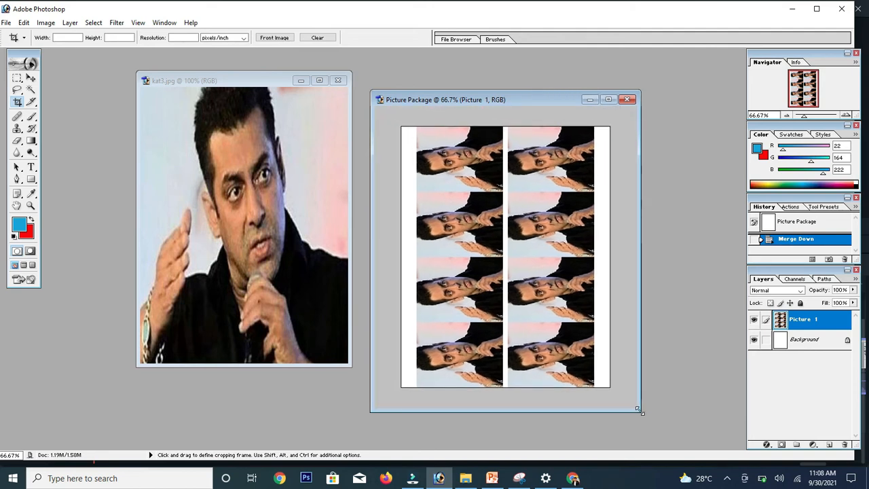
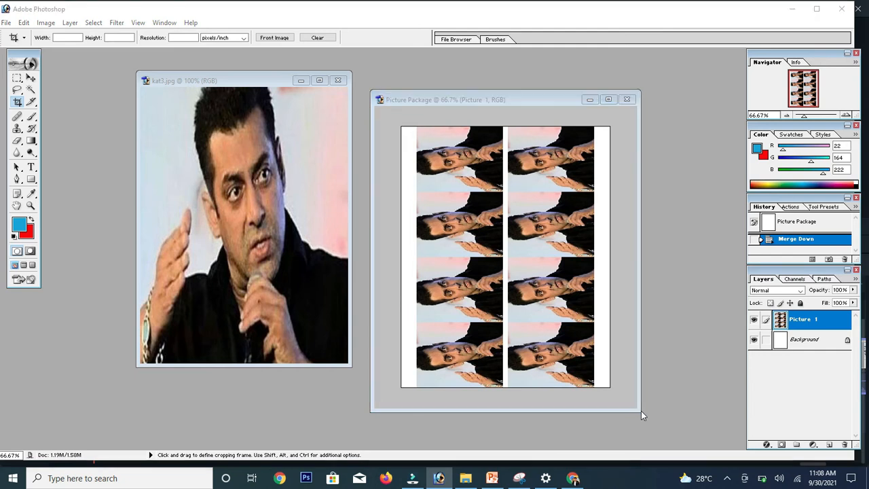
# Save the Picture Package as the JPEG copy Picture Package copy.jpg in the image folder on Local Disk (E:) with quality 10.
pyautogui.hotkey('ctrl', 's')
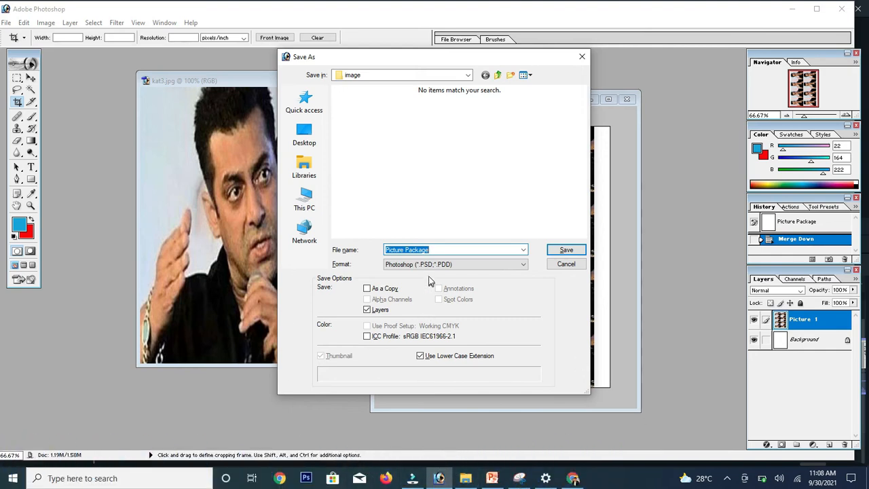
pyautogui.click(305, 201)
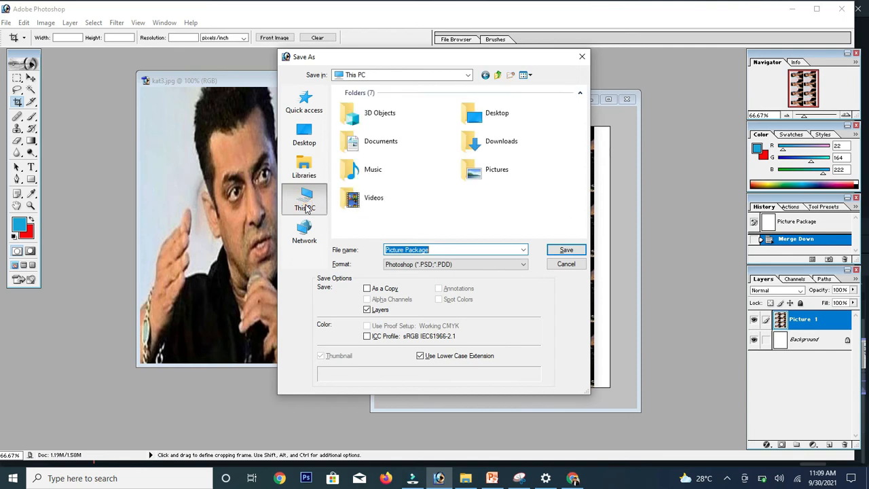
pyautogui.scroll(-1, 407, 203)
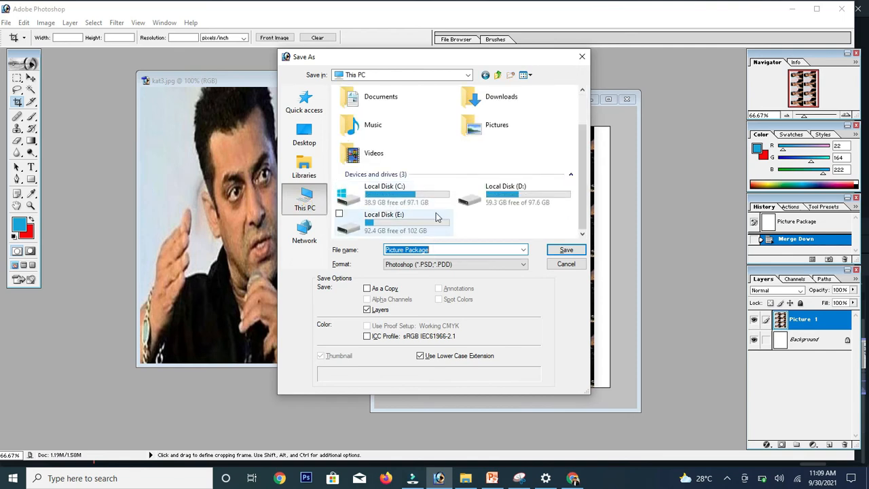
pyautogui.doubleClick(435, 214)
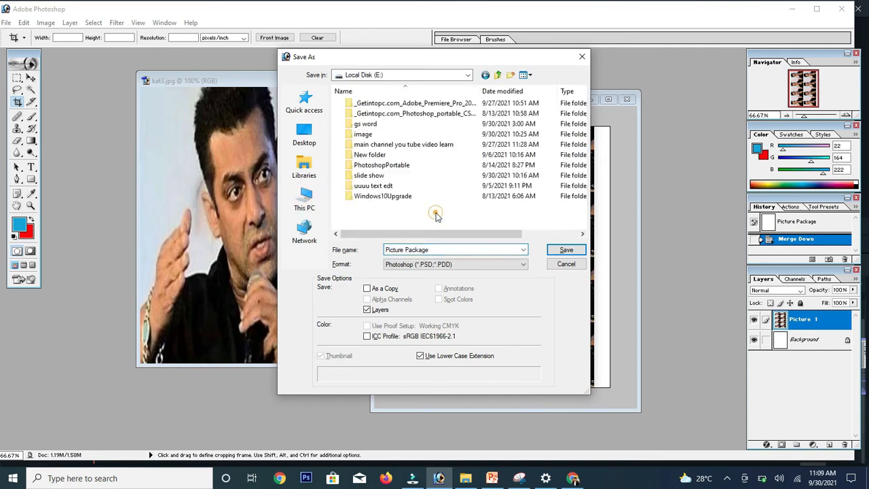
pyautogui.doubleClick(366, 134)
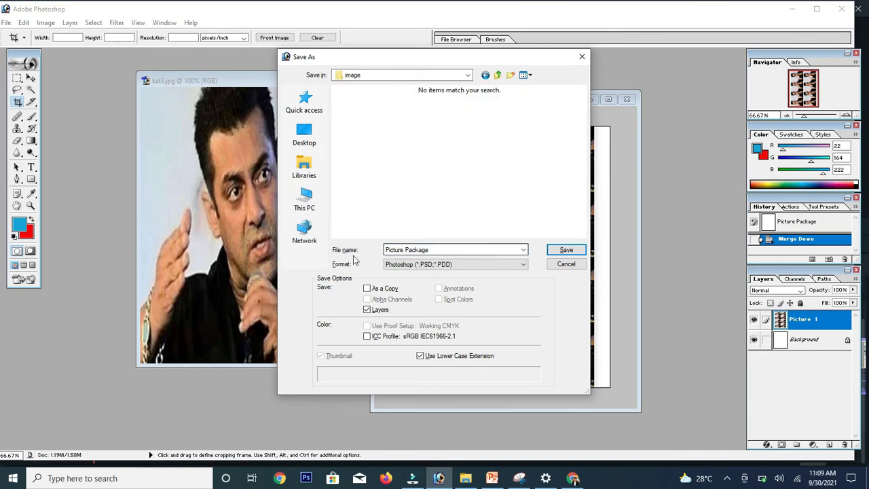
pyautogui.click(447, 266)
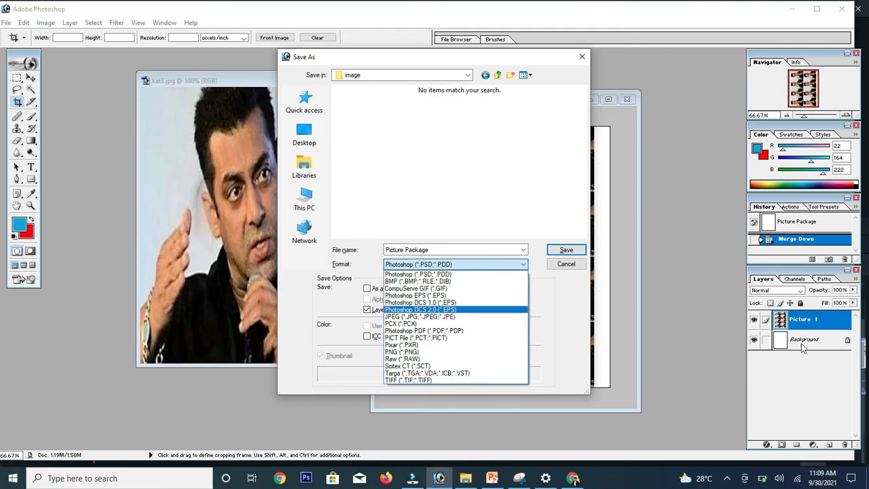
pyautogui.click(475, 317)
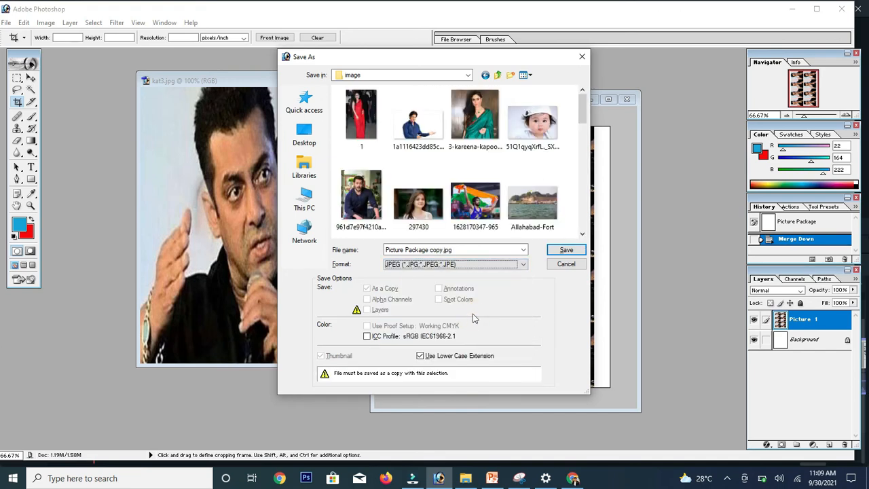
pyautogui.click(566, 252)
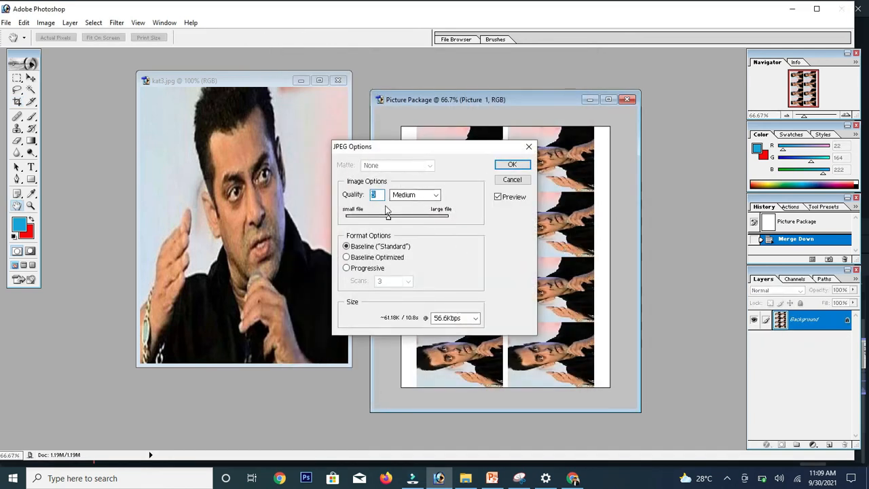
pyautogui.write('10')
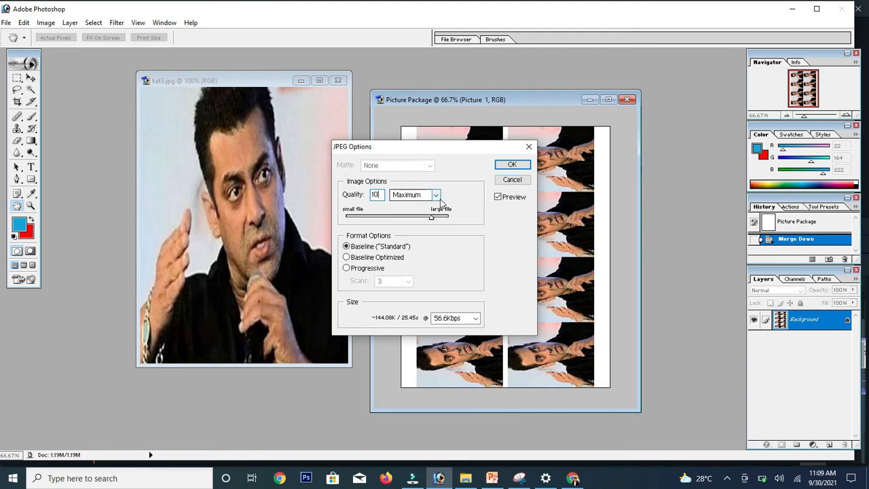
pyautogui.click(503, 165)
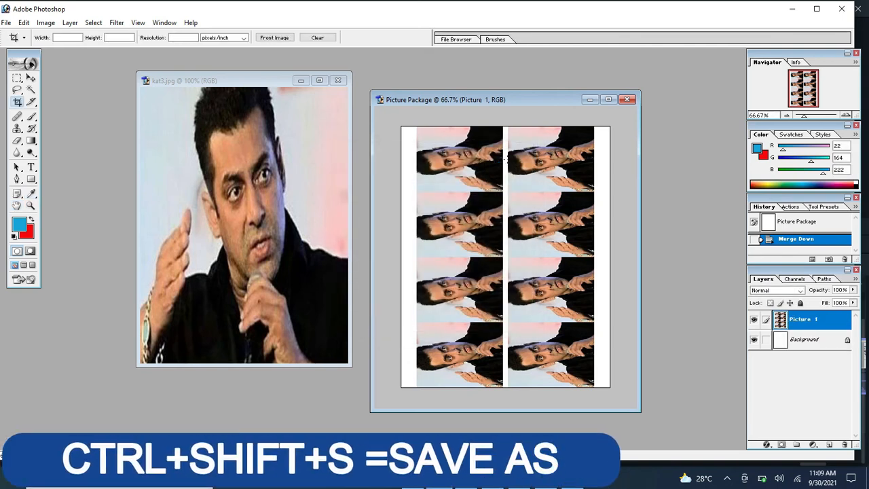
# Save the Picture Package as a JPEG copy named ABCDV in the pic folder on Local Disk (D:) with quality 10.
pyautogui.hotkey('ctrl', 'shift', 's')
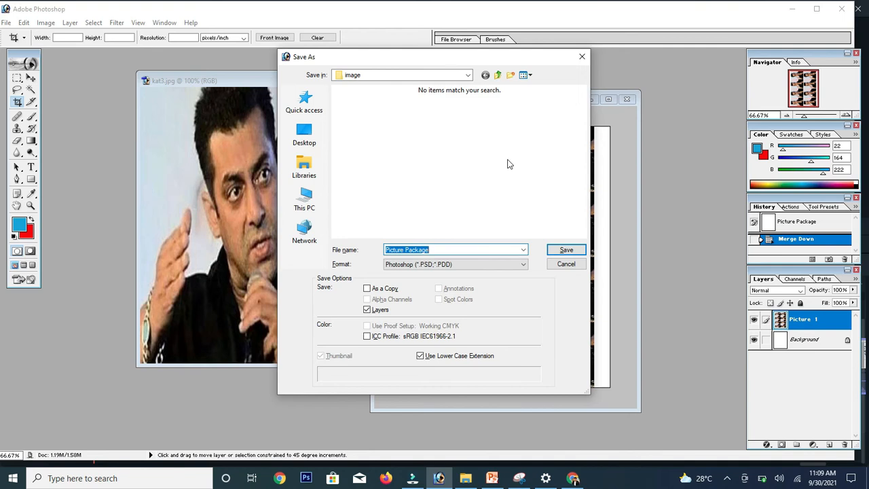
pyautogui.click(304, 200)
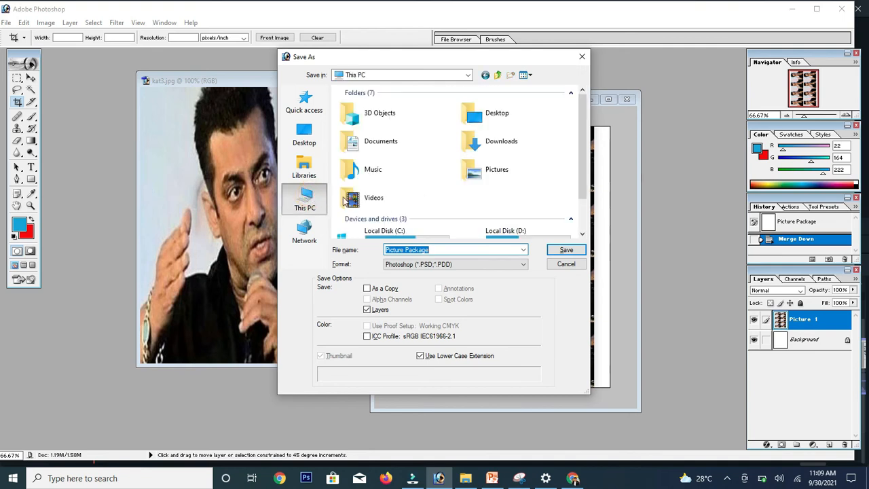
pyautogui.scroll(-2, 347, 199)
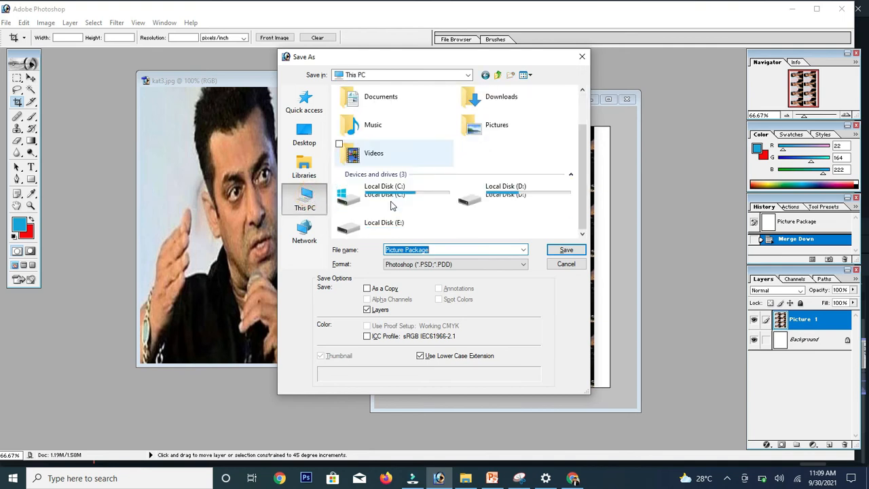
pyautogui.doubleClick(511, 202)
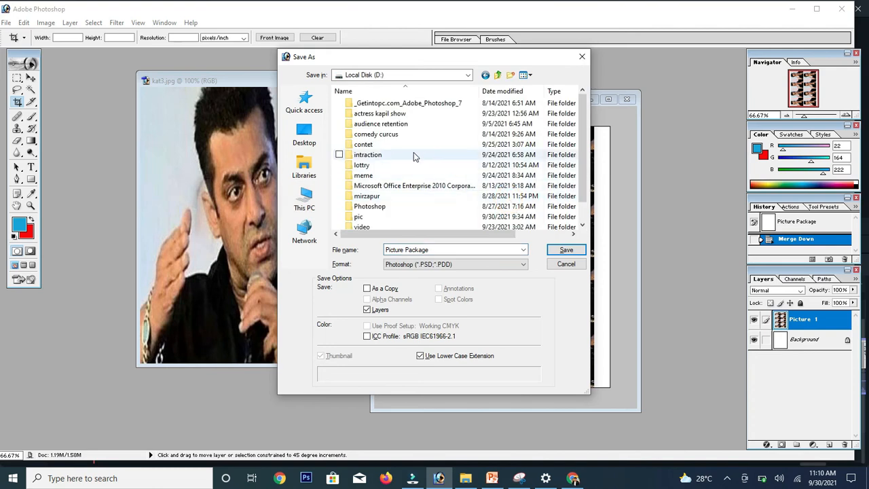
pyautogui.doubleClick(411, 216)
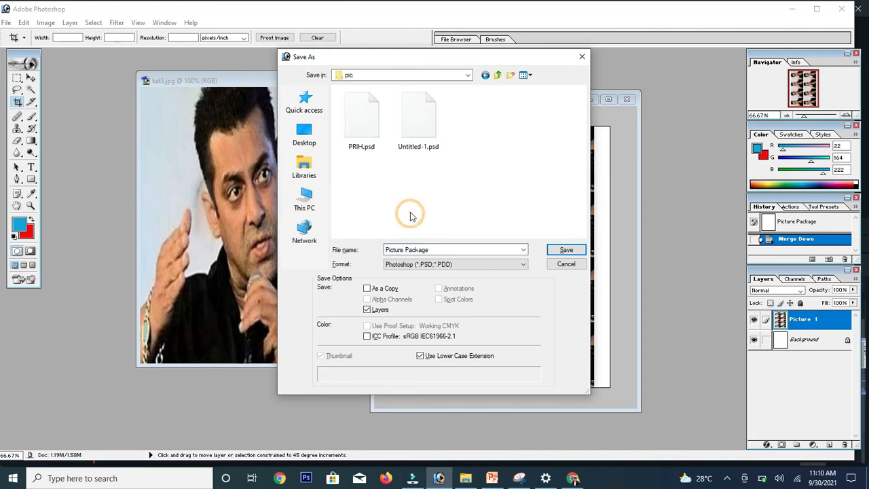
pyautogui.click(490, 265)
pyautogui.click(457, 305)
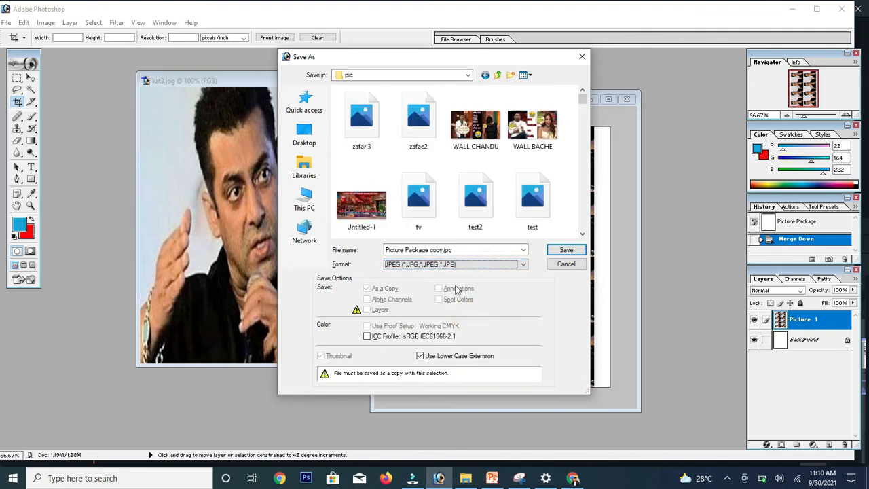
pyautogui.click(459, 250)
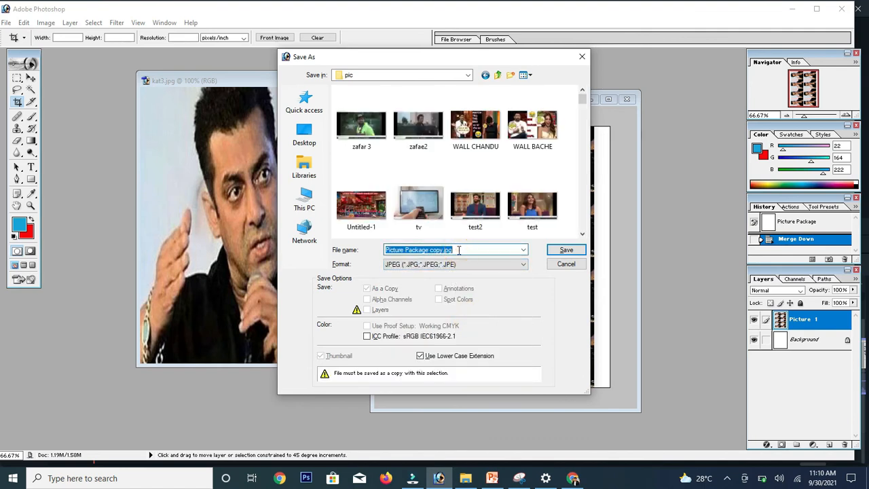
pyautogui.write('ABCDV')
pyautogui.click(564, 249)
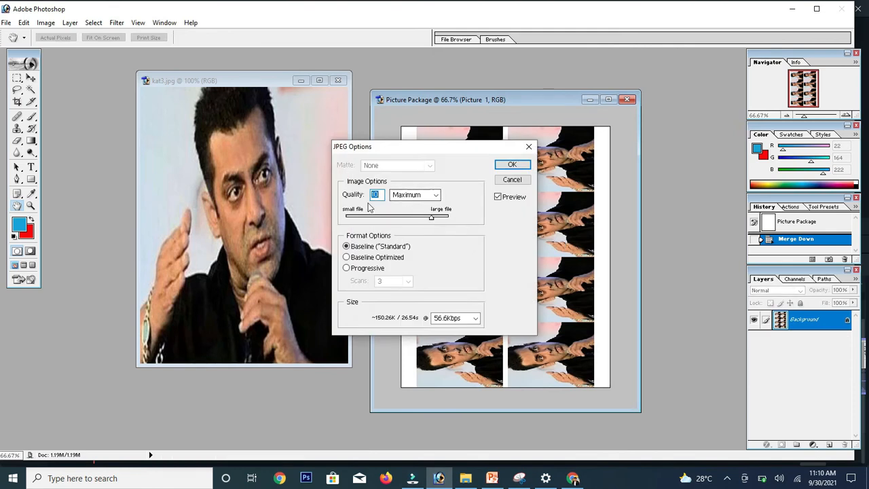
pyautogui.click(511, 166)
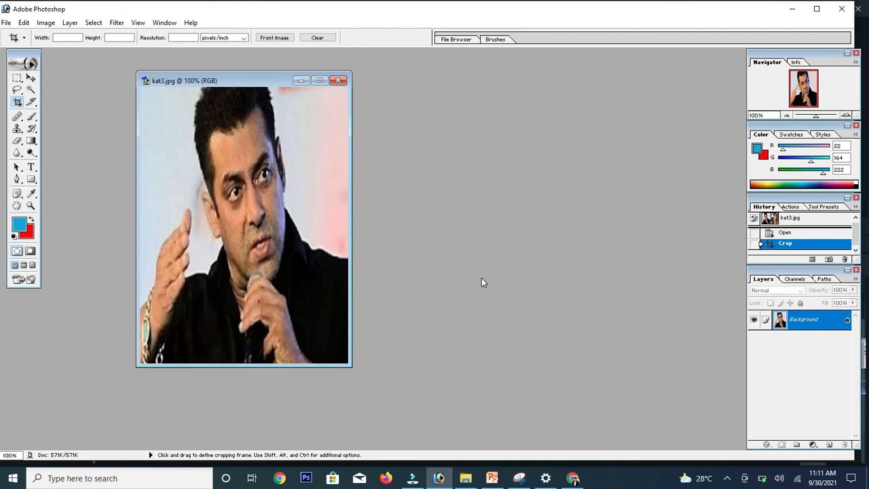
# Close kat3.jpg without saving its changes and create a blank white RGB document of 792 by 456 pixels at 72 pixels/inch.
pyautogui.hotkey('ctrl', 'w')
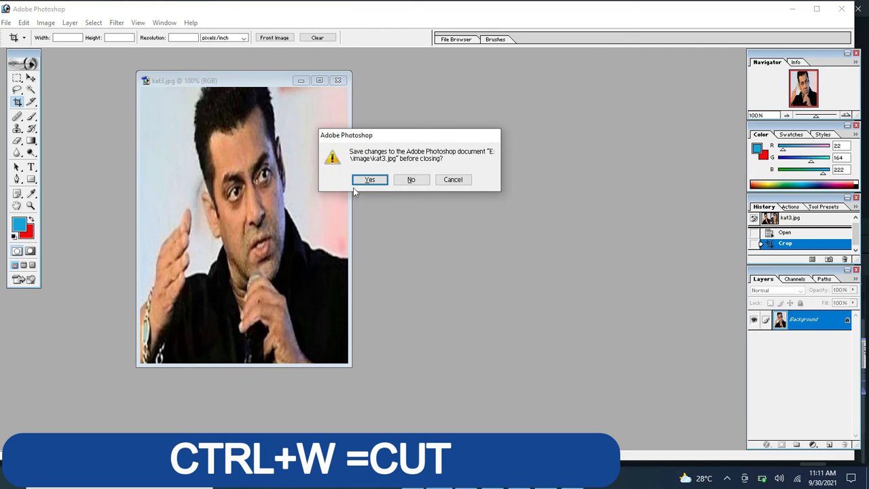
pyautogui.click(411, 179)
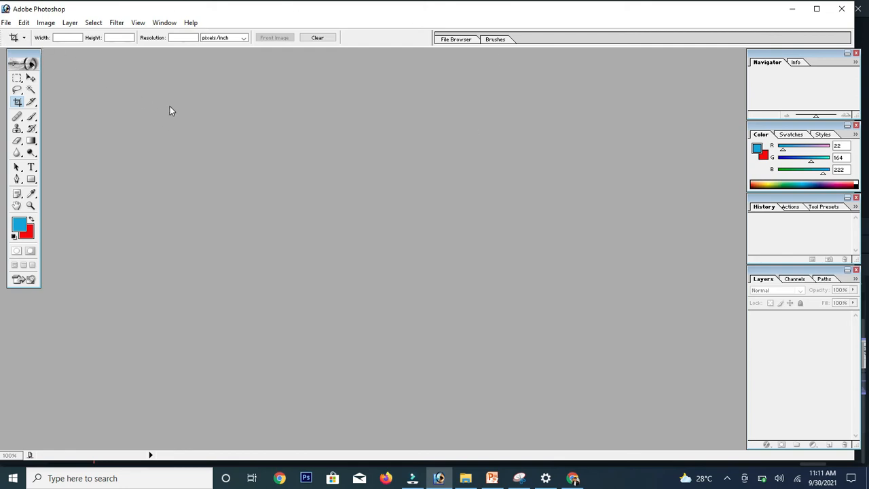
pyautogui.hotkey('ctrl', 'n')
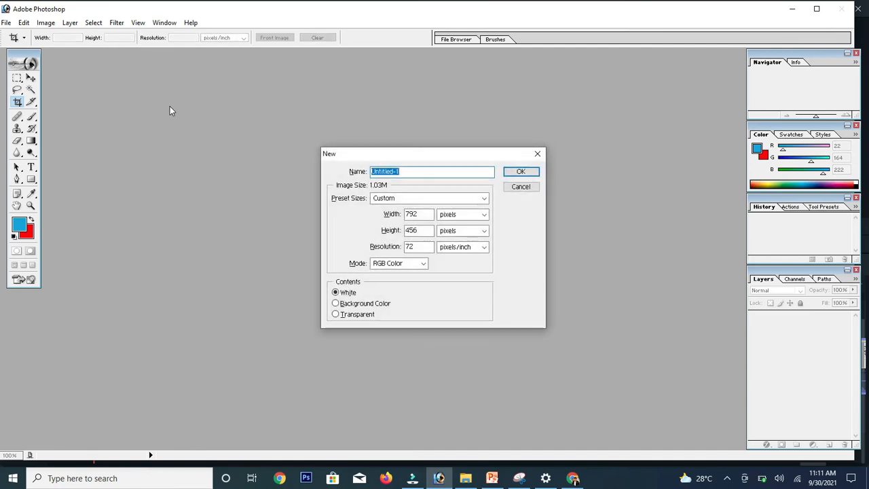
pyautogui.click(514, 171)
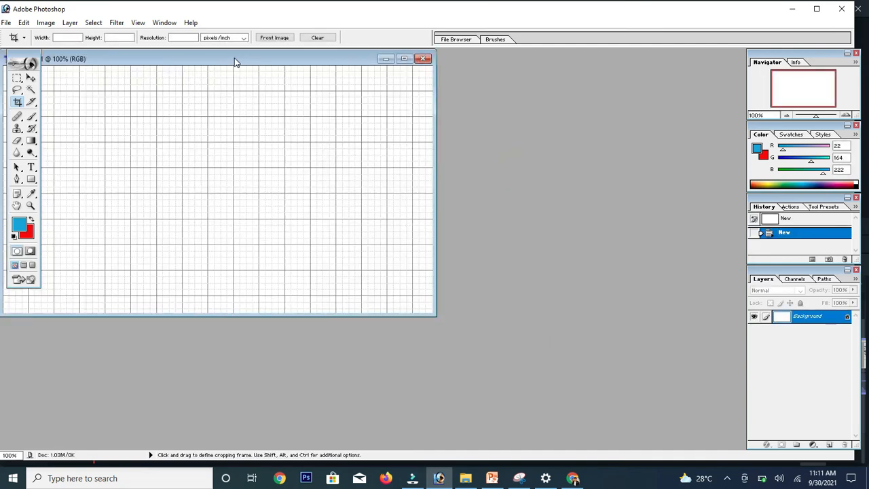
# Hide the grid in the repositioned new document and draw a blue square in the upper middle of the canvas with the Rectangle tool.
pyautogui.moveTo(235, 60); pyautogui.dragTo(363, 89)
pyautogui.hotkey('ctrl', "'")
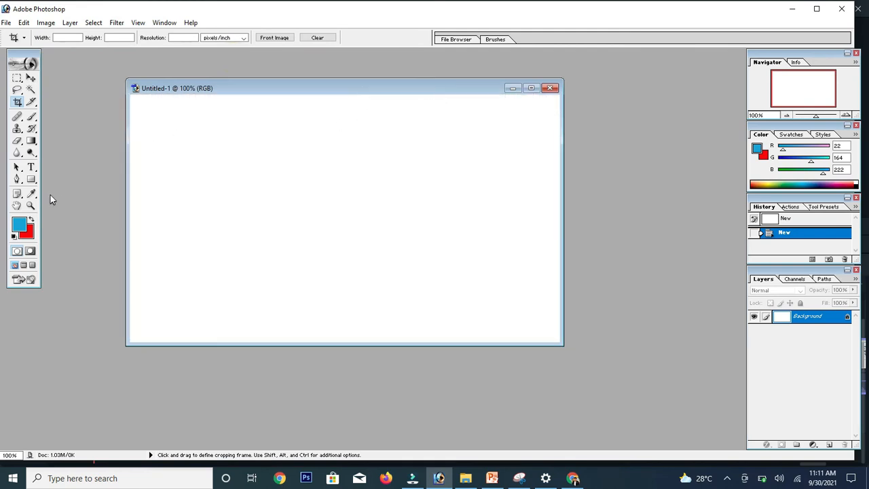
pyautogui.click(30, 179)
pyautogui.moveTo(264, 133); pyautogui.dragTo(340, 212)
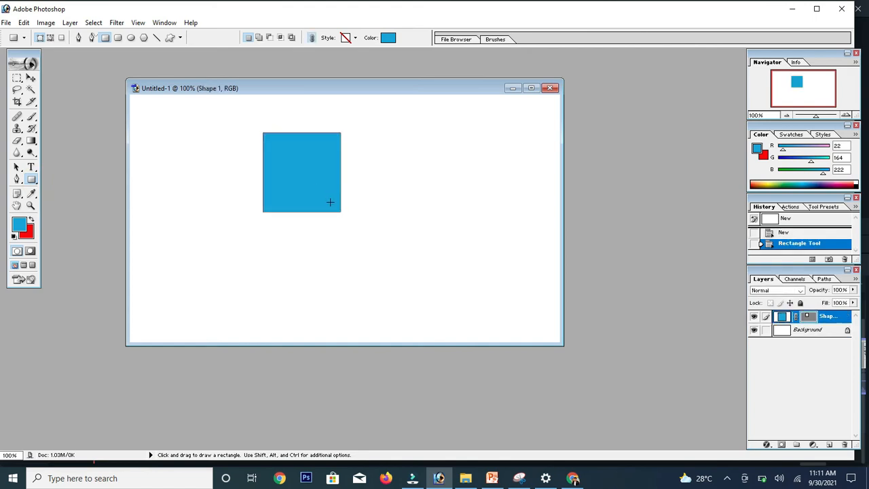
# Set the foreground color to pinkish red DE1658 and fill the square's shape layer with the red background color.
pyautogui.click(18, 228)
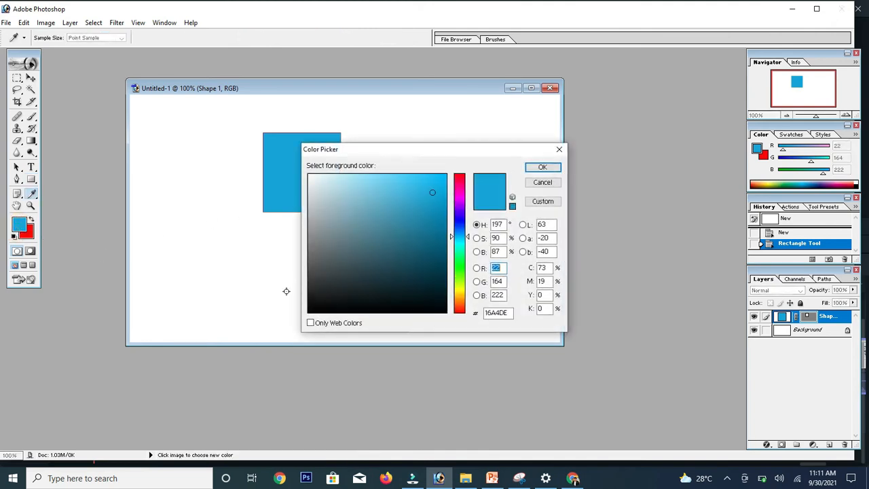
pyautogui.click(460, 183)
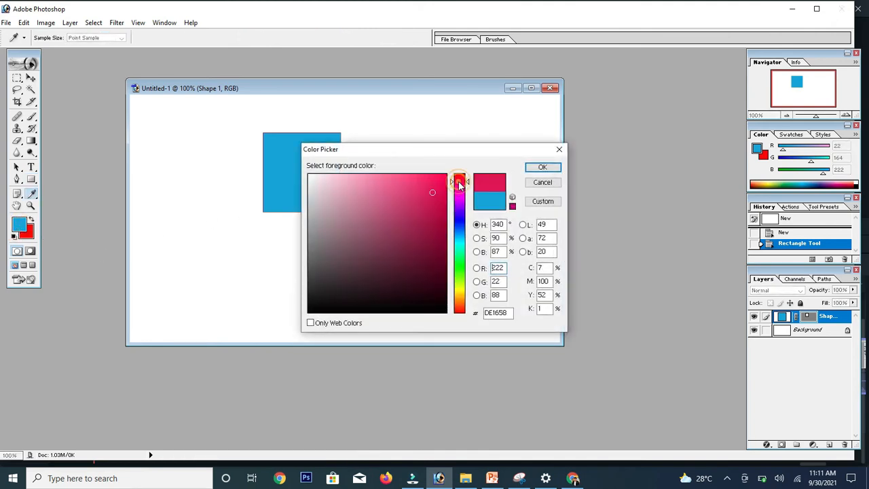
pyautogui.click(533, 170)
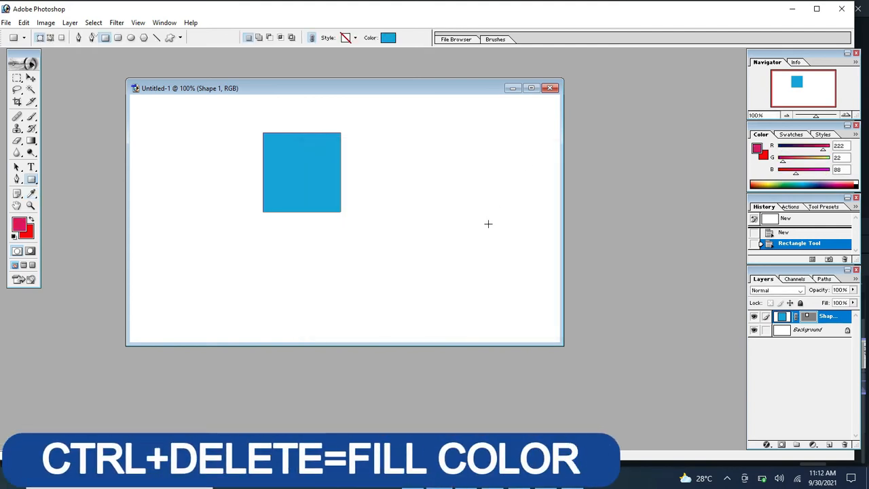
pyautogui.hotkey('ctrl', 'Delete')
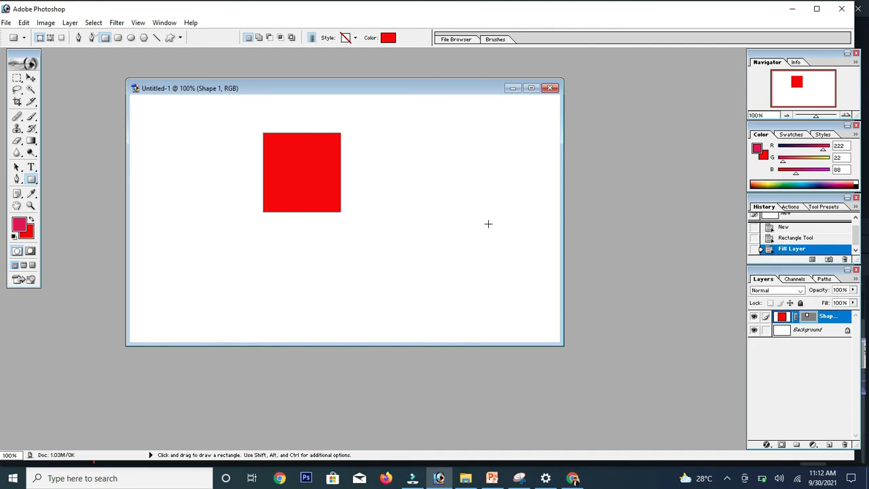
# Hide and show the Color palette several times.
pyautogui.press('F6')
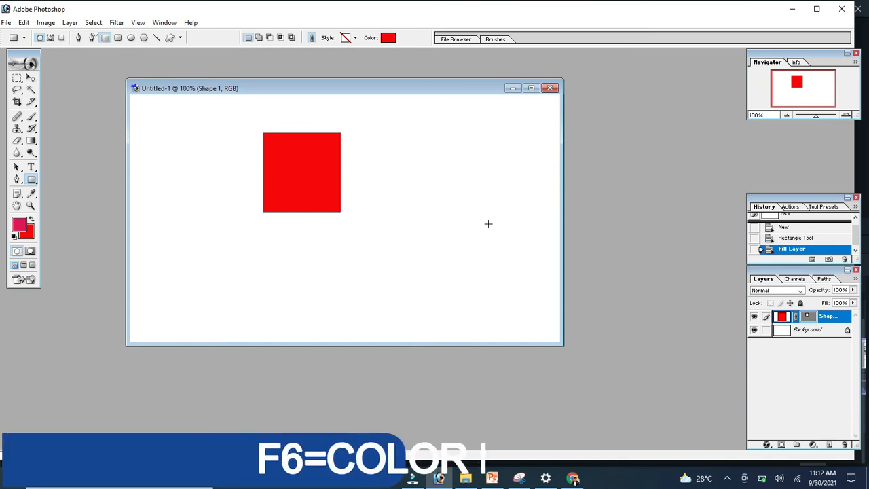
pyautogui.press('F6')
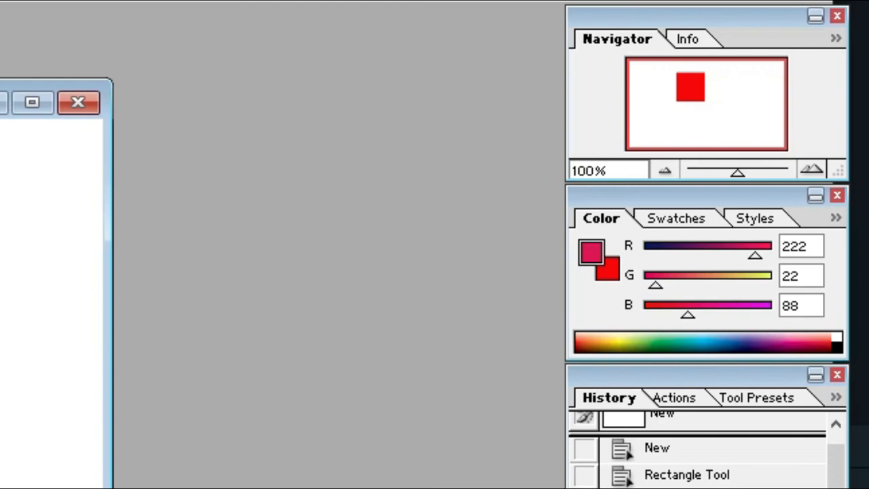
pyautogui.press('F6')
pyautogui.press('F6')
pyautogui.press('F6')
pyautogui.press('F6')
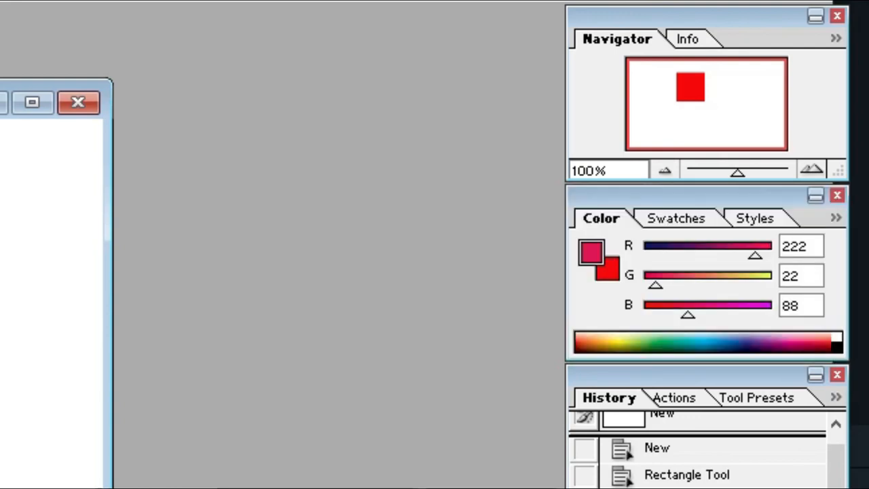
pyautogui.press('F6')
pyautogui.press('F6')
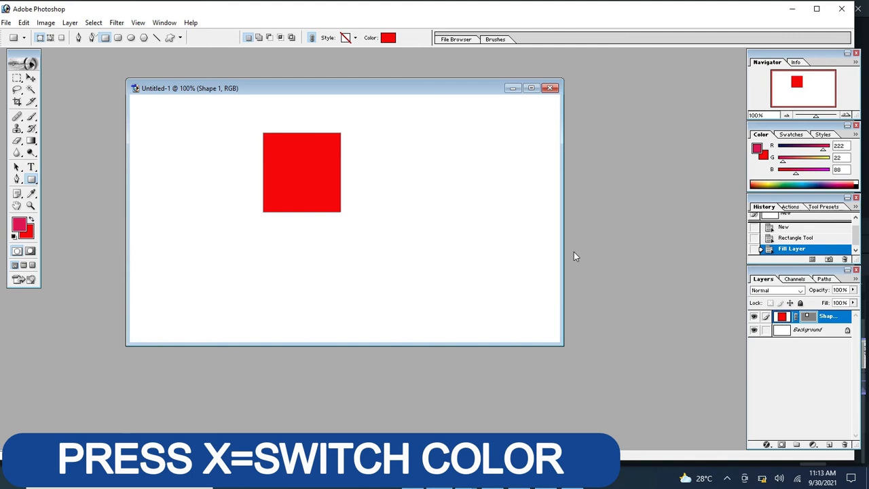
# Swap the pinkish-red foreground and red background colors back and forth.
pyautogui.press('x')
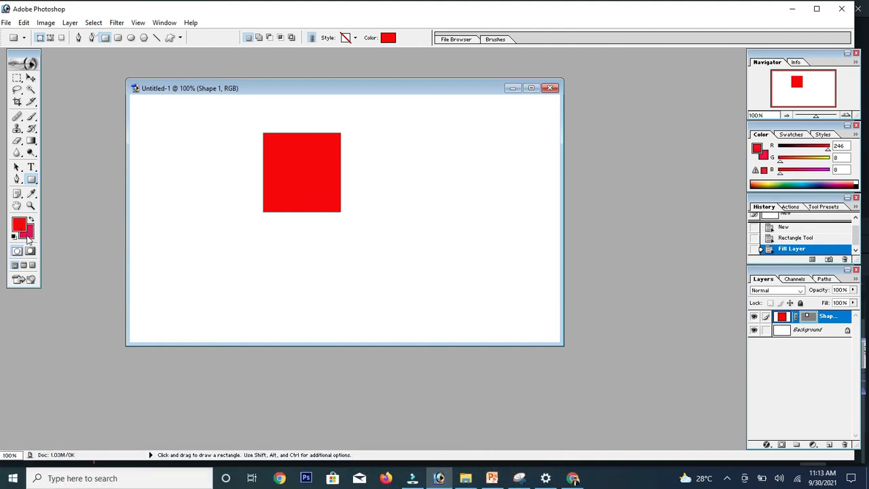
pyautogui.press('x')
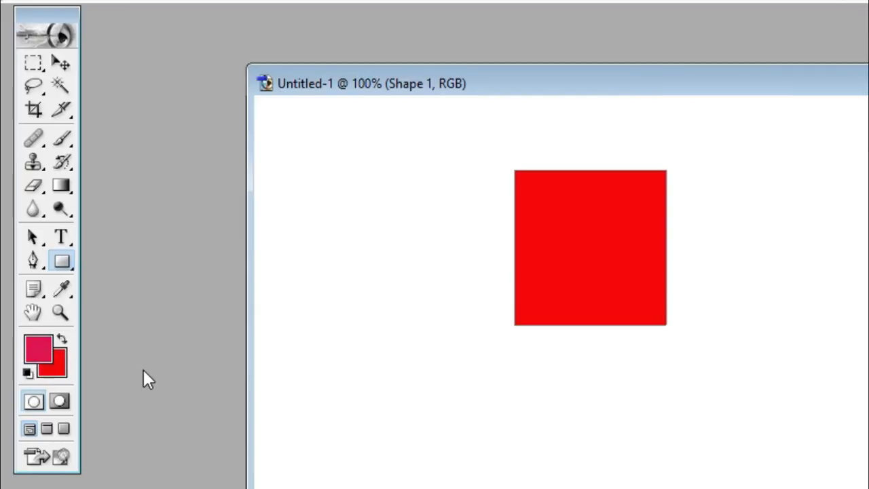
pyautogui.press('x')
pyautogui.press('x')
# Set the foreground color to black in the Color Picker.
pyautogui.click(41, 347)
pyautogui.click(868, 451)
pyautogui.press('Return')
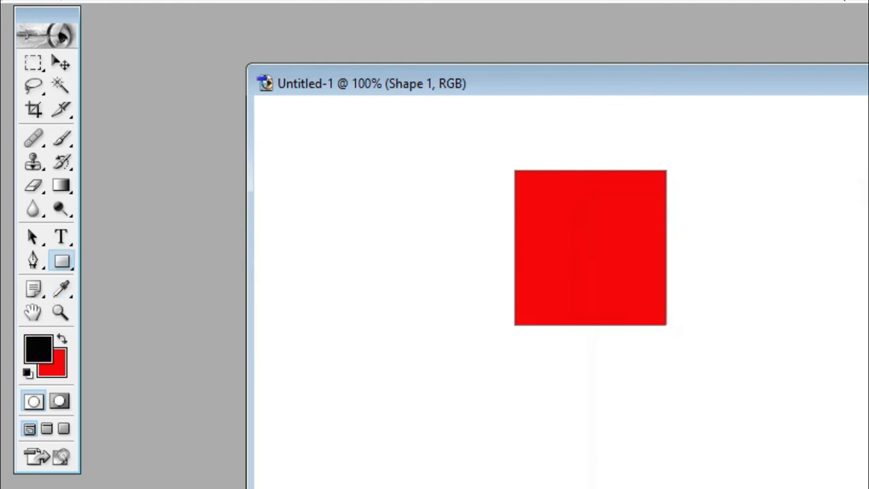
# Swap the black and red colors repeatedly, ending with red as the foreground and black as the background.
pyautogui.press('x')
pyautogui.press('x')
pyautogui.press('x')
pyautogui.press('x')
pyautogui.press('x')
pyautogui.press('x')
pyautogui.press('x')
pyautogui.press('x')
pyautogui.press('x')
pyautogui.press('x')
pyautogui.press('x')
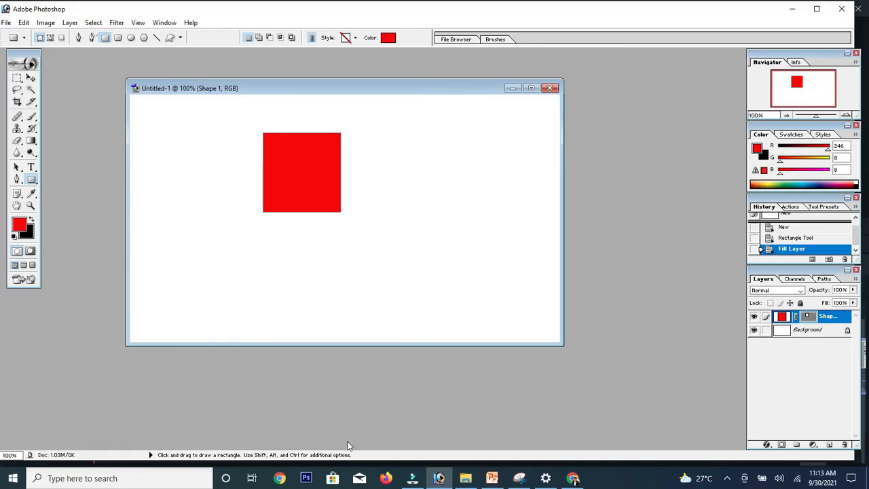
# Hide and show the toolbox, options bar and all palettes together several times.
pyautogui.moveTo(439, 478)
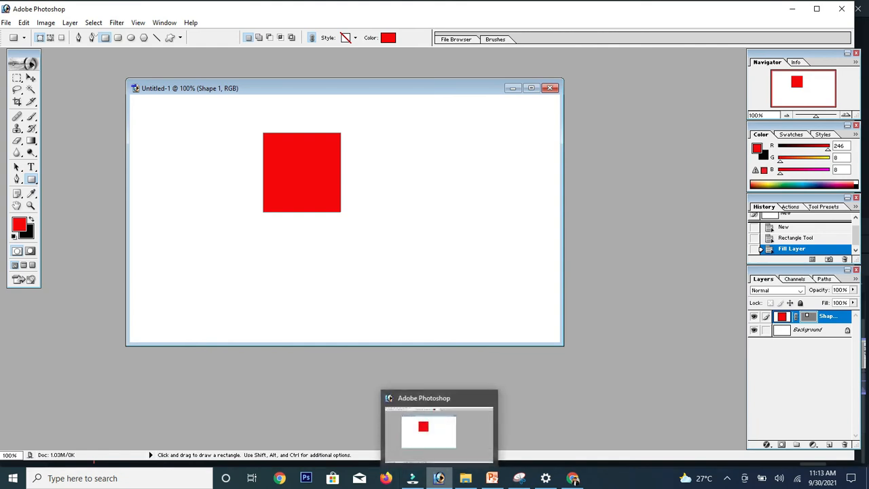
pyautogui.press('Tab')
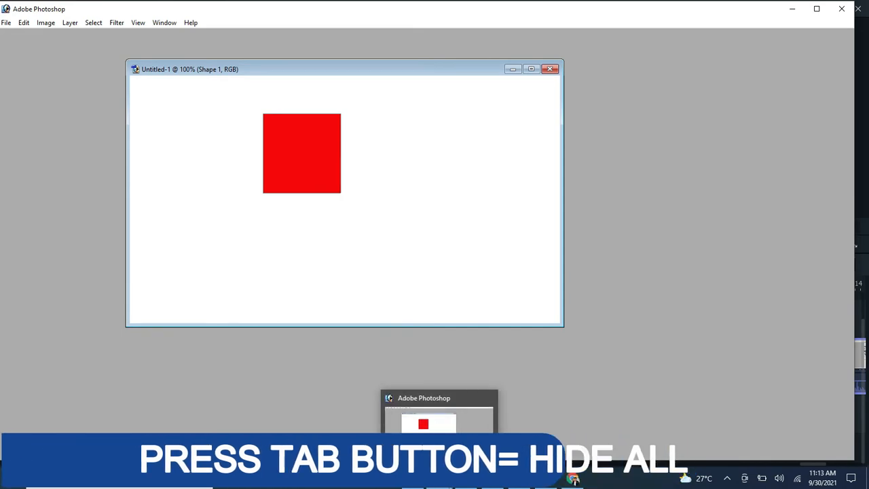
pyautogui.press('Tab')
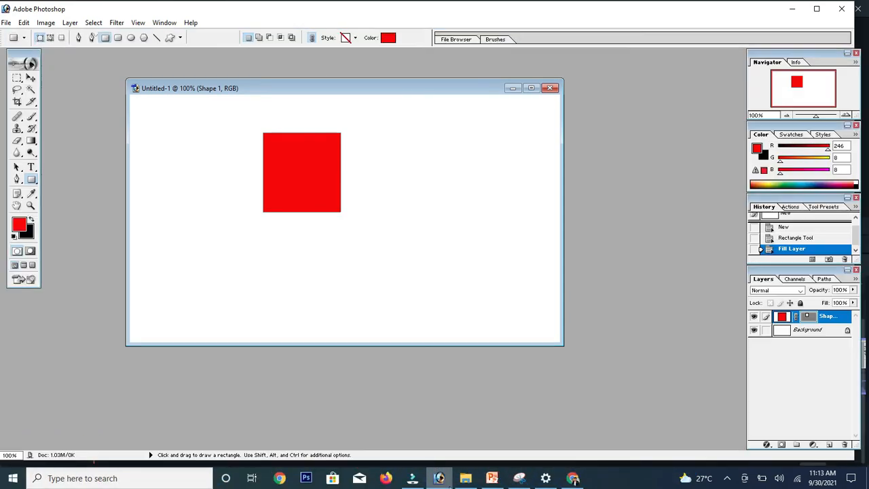
pyautogui.press('Tab')
pyautogui.press('Tab')
pyautogui.press('Tab')
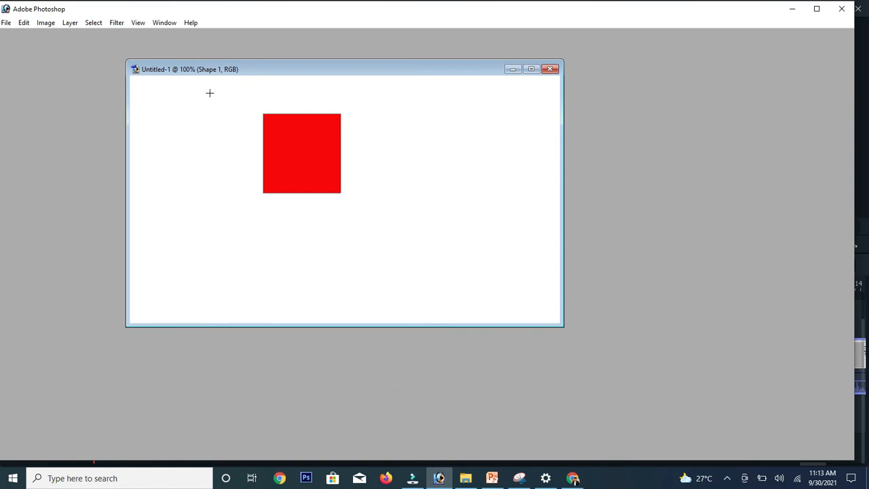
pyautogui.press('Tab')
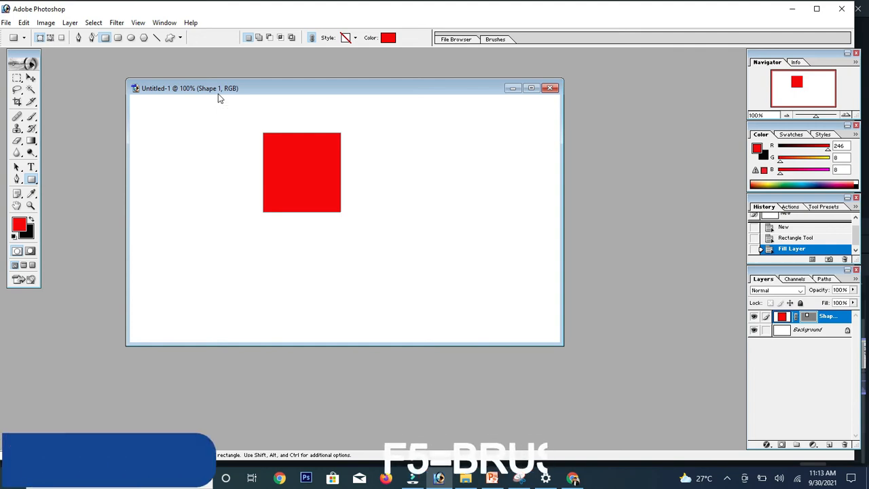
# Open the Brushes palette to view the brush presets, and dismiss it.
pyautogui.press('F5')
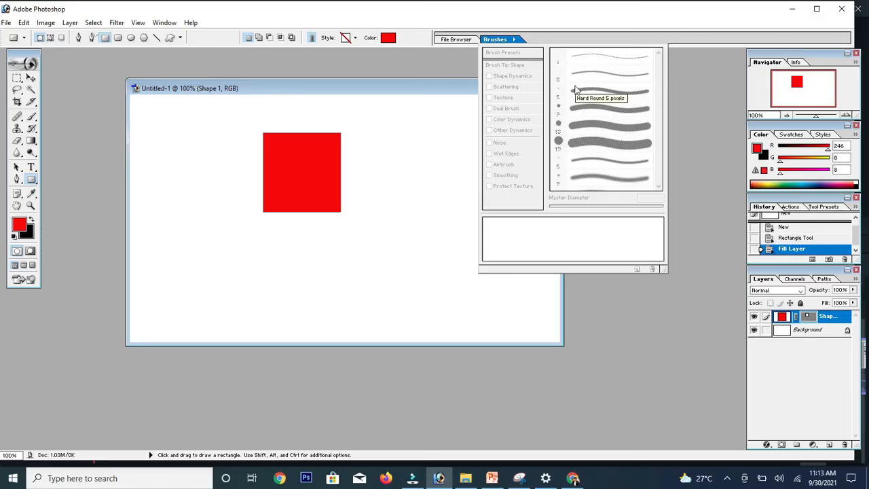
pyautogui.click(685, 281)
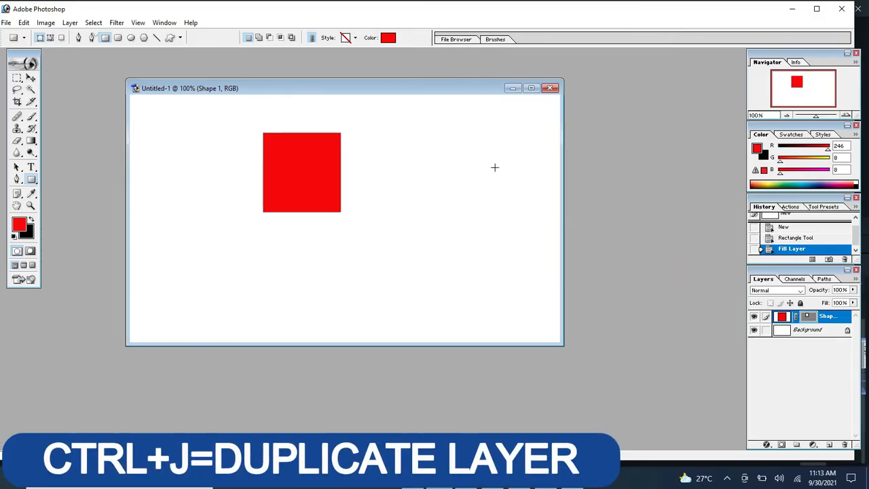
# Close the red square document without saving and open the image 1a1116423dd85cc8bf2501b76625b0a5.jpg from the pic folder.
pyautogui.click(550, 89)
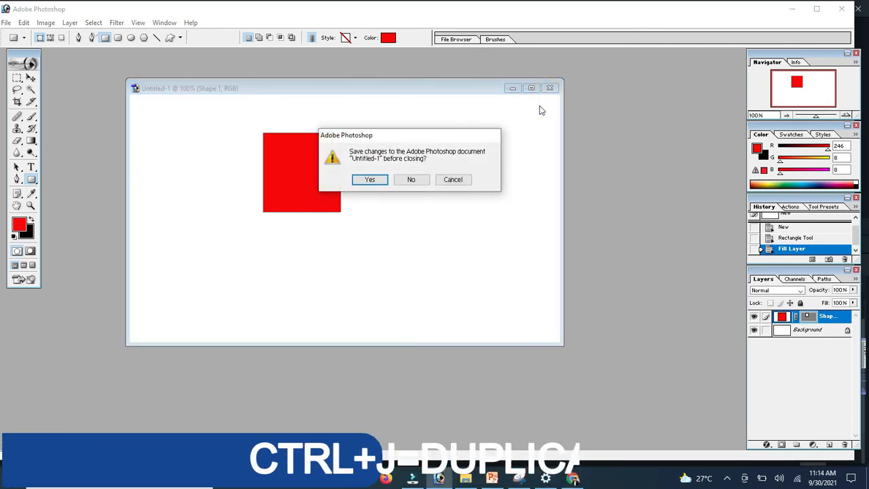
pyautogui.click(410, 180)
pyautogui.doubleClick(404, 172)
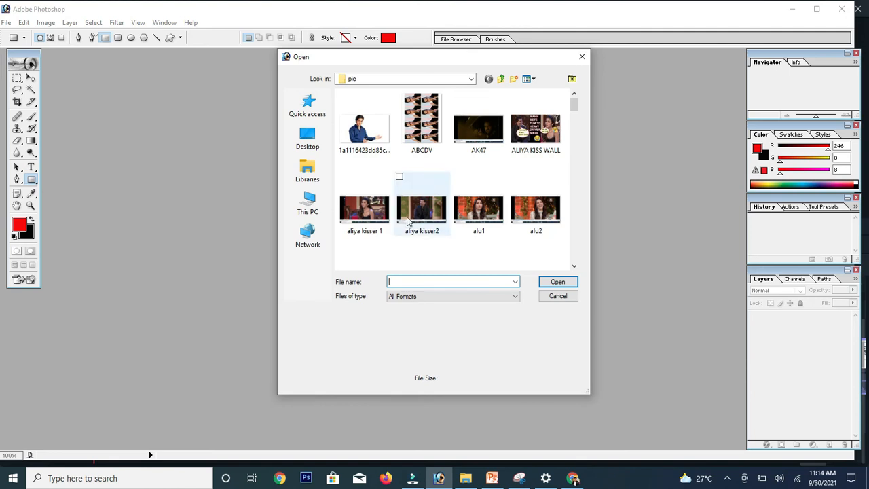
pyautogui.click(365, 133)
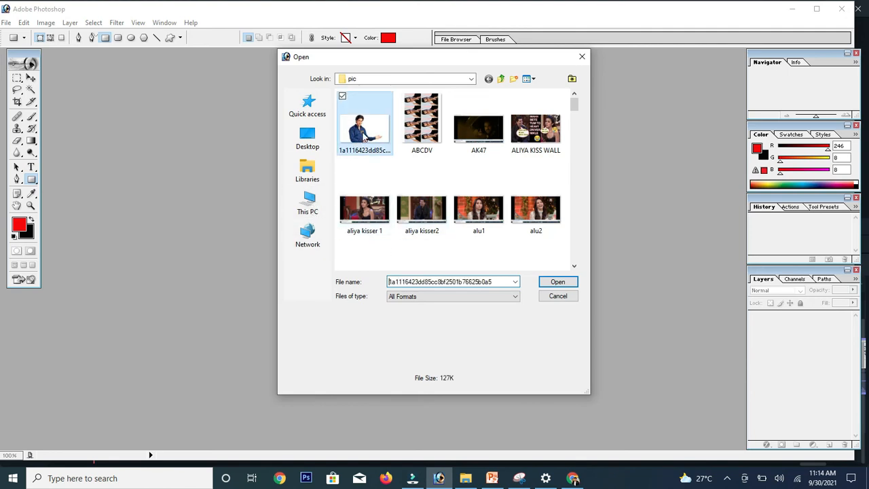
pyautogui.click(557, 285)
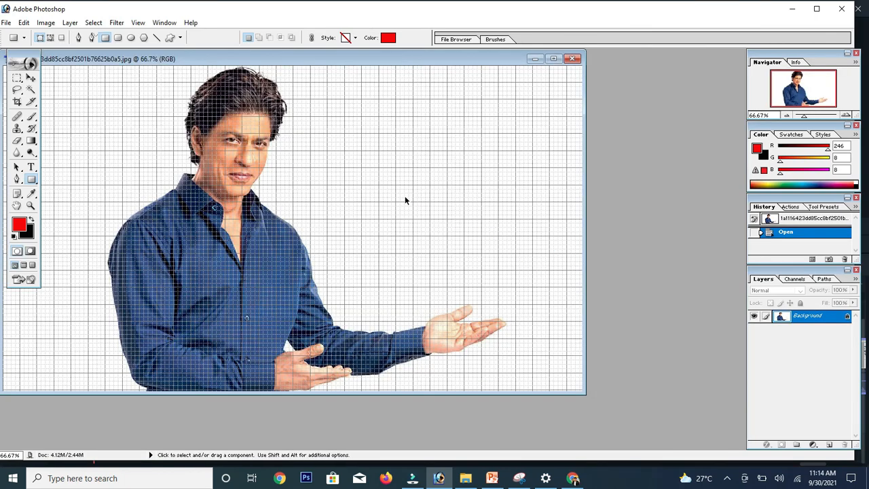
pyautogui.moveTo(283, 61); pyautogui.dragTo(400, 82)
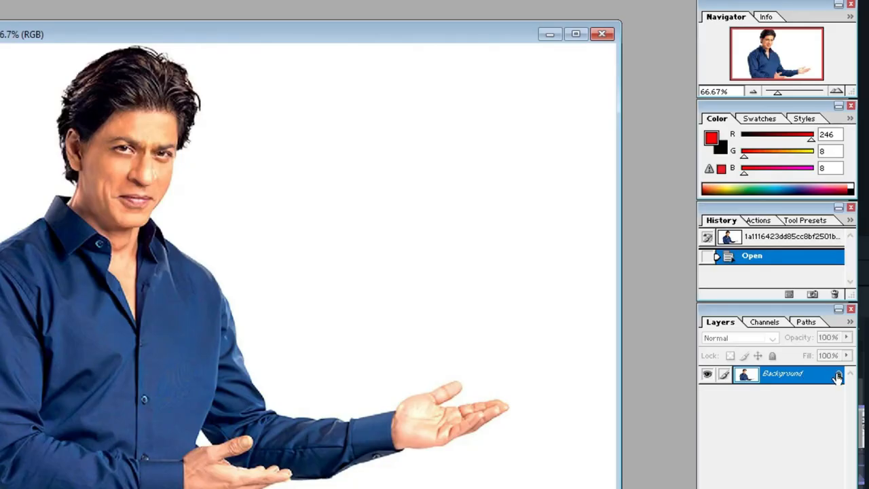
# Convert the locked Background into a regular layer named Layer 0 and duplicate it.
pyautogui.doubleClick(838, 377)
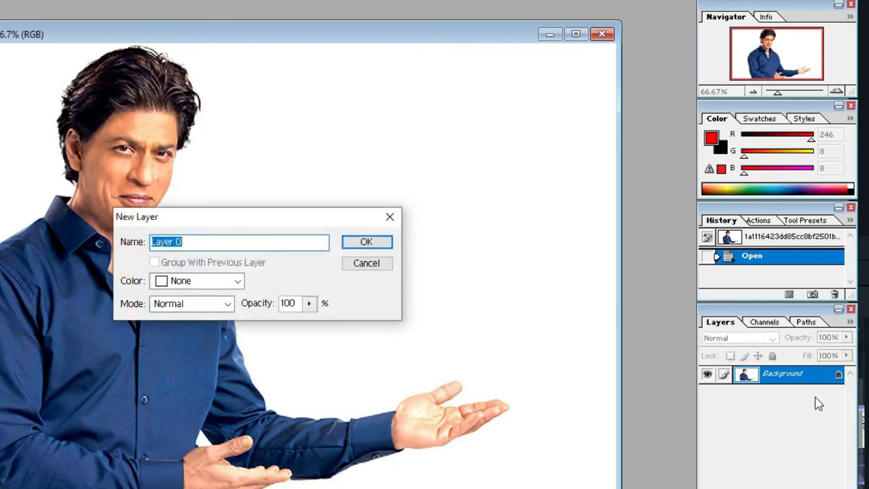
pyautogui.click(372, 244)
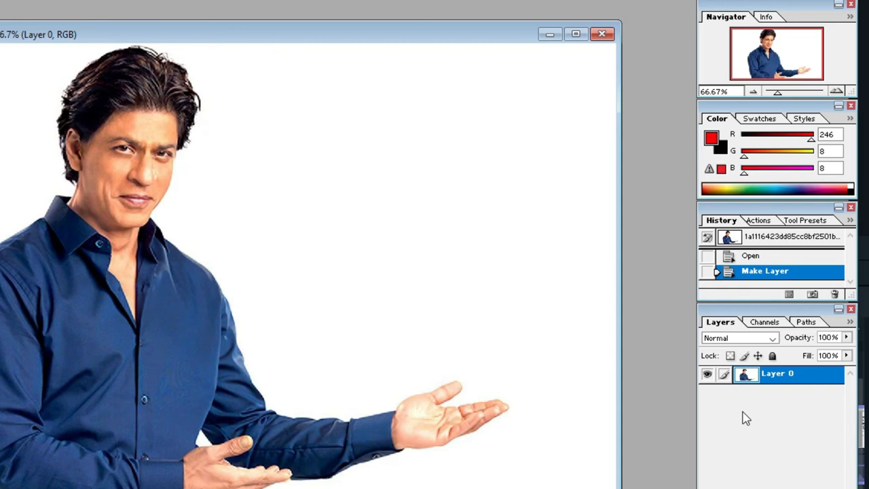
pyautogui.hotkey('ctrl', 'j')
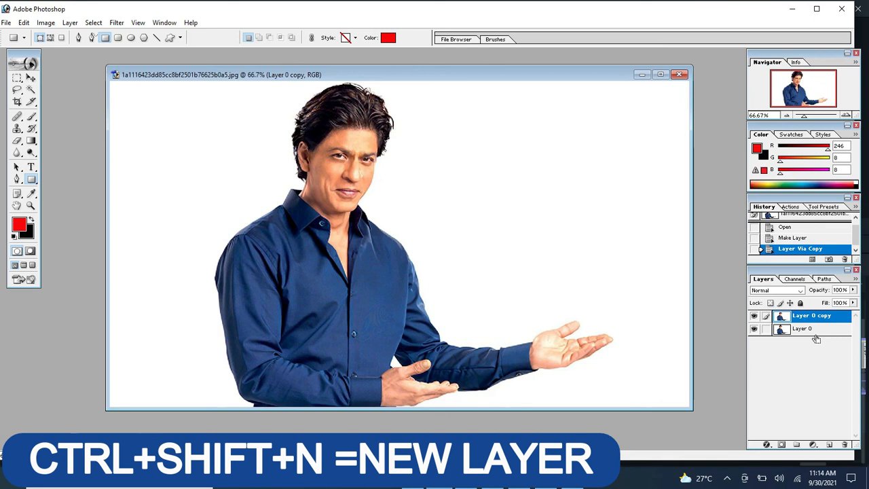
# Create a new layer named MY DOCUMENT with Normal mode and 100% opacity above the layer copy.
pyautogui.hotkey('ctrl', 'shift', 'n')
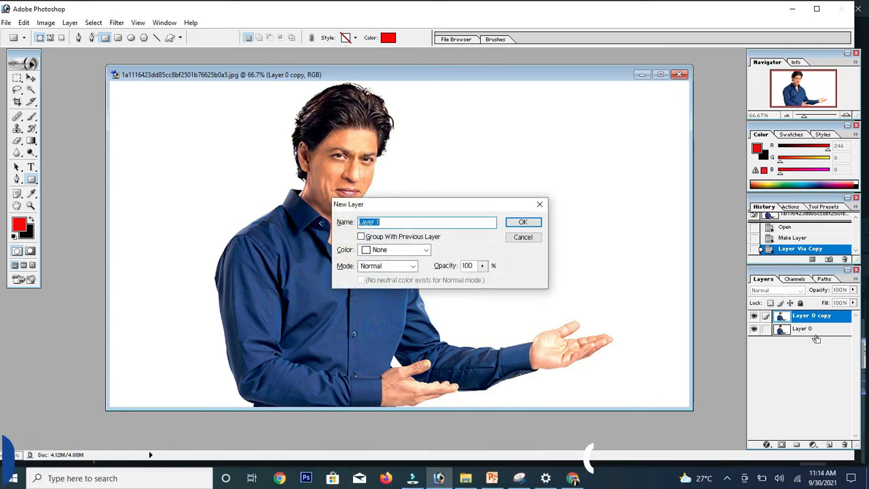
pyautogui.moveTo(444, 204); pyautogui.dragTo(453, 184)
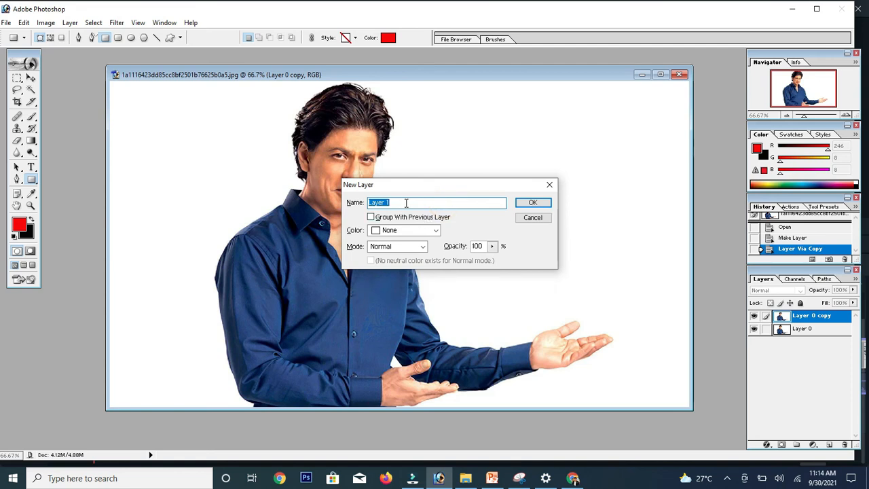
pyautogui.write('MY D')
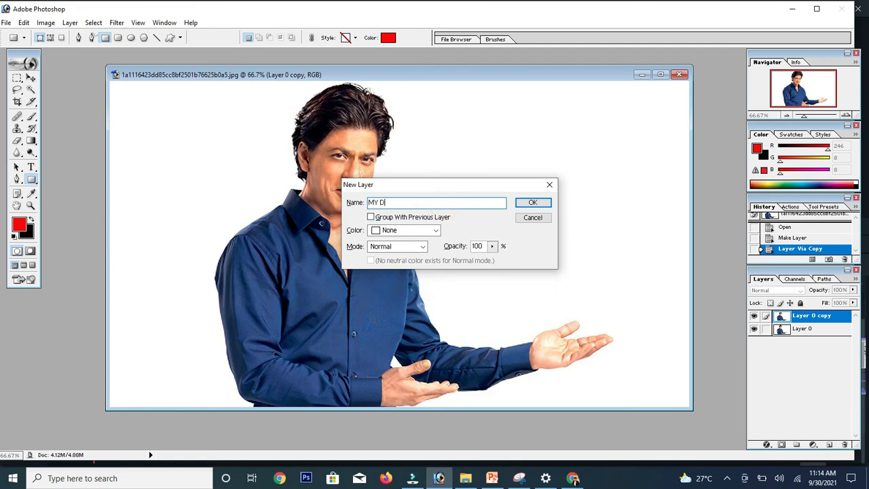
pyautogui.write('OCUMENT')
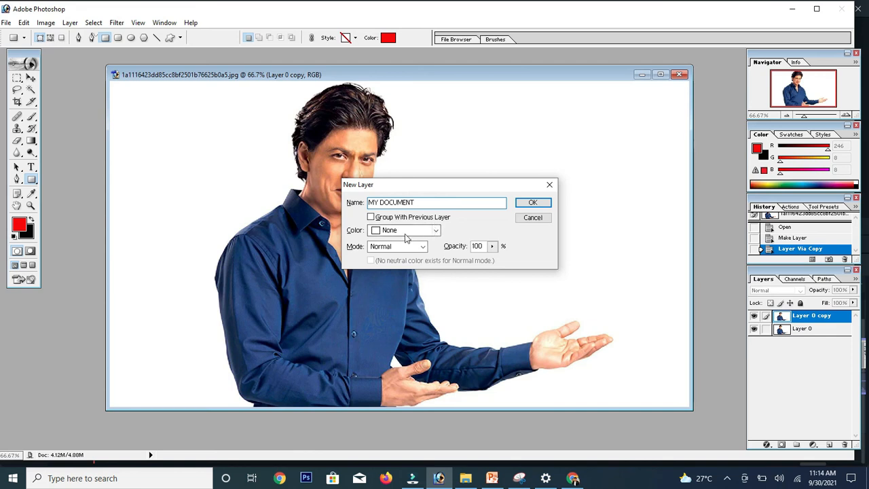
pyautogui.click(524, 202)
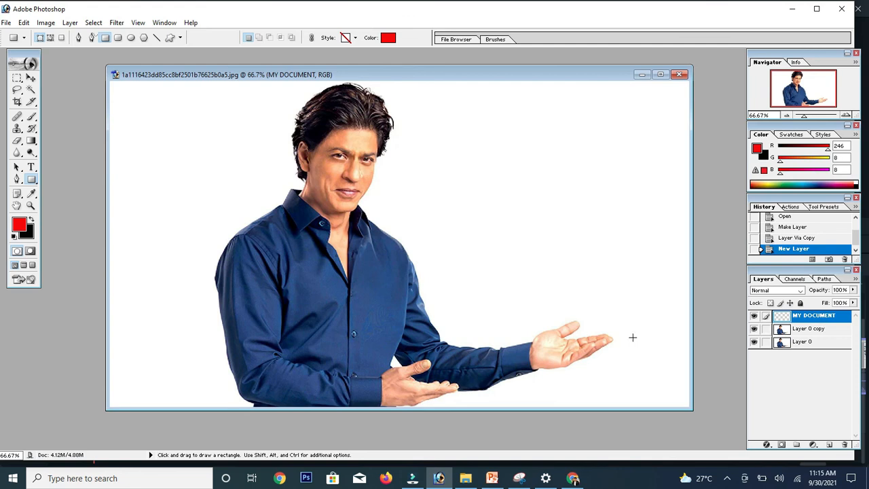
# Merge MY DOCUMENT down into the layer copy, undoing and repeating the merge once, and merge all visible layers into one.
pyautogui.hotkey('ctrl', 'e')
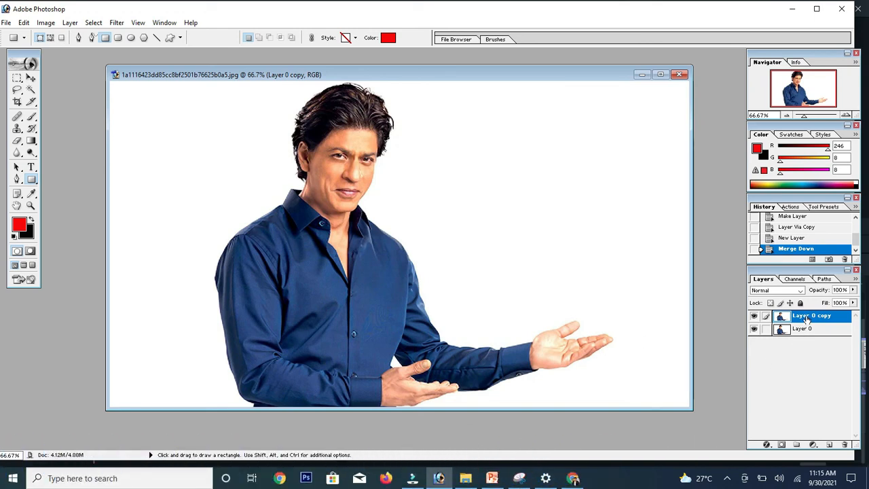
pyautogui.hotkey('ctrl', 'z')
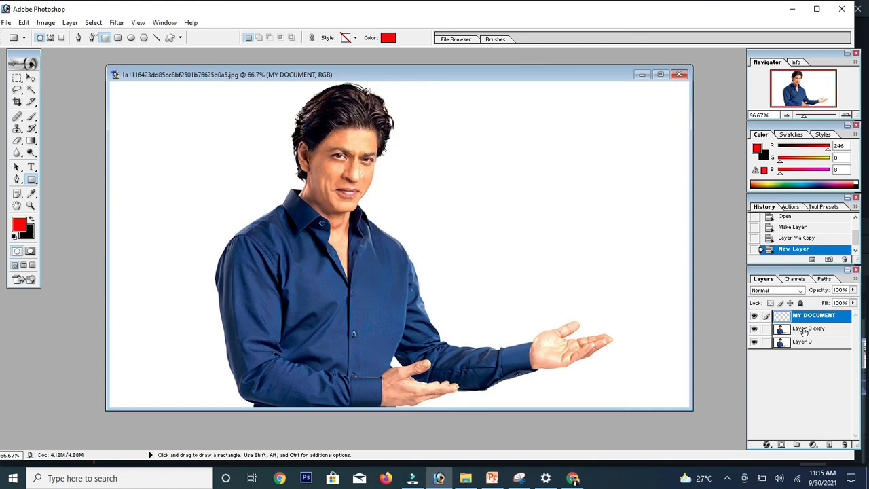
pyautogui.hotkey('ctrl', 'e')
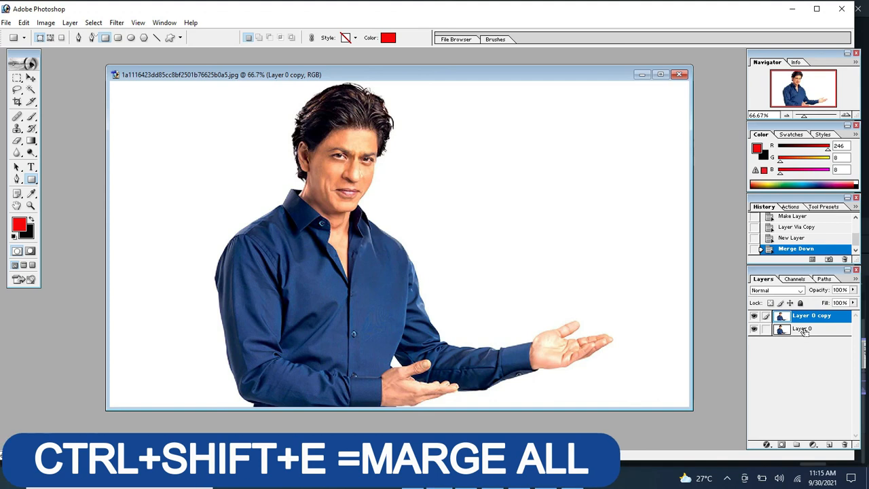
pyautogui.hotkey('ctrl', 'shift', 'e')
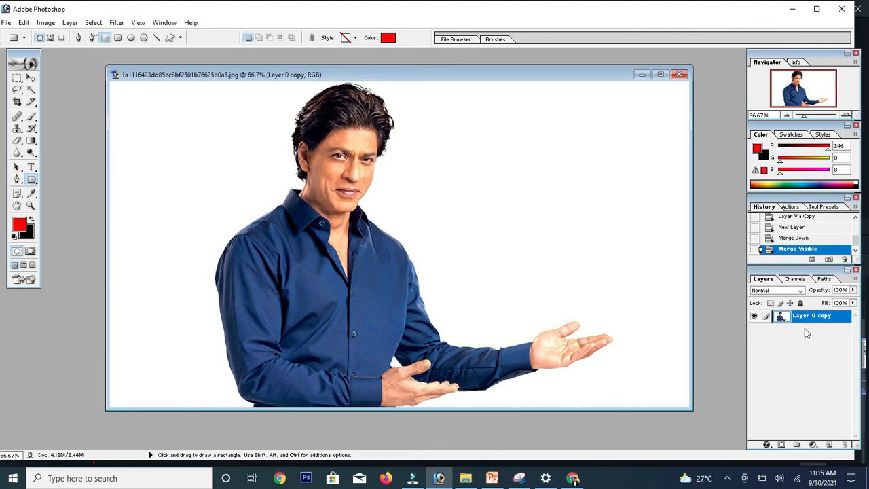
# Hide and show the Navigator and Info palette group repeatedly, ending with the Info palette shown.
pyautogui.press('F8')
pyautogui.press('F8')
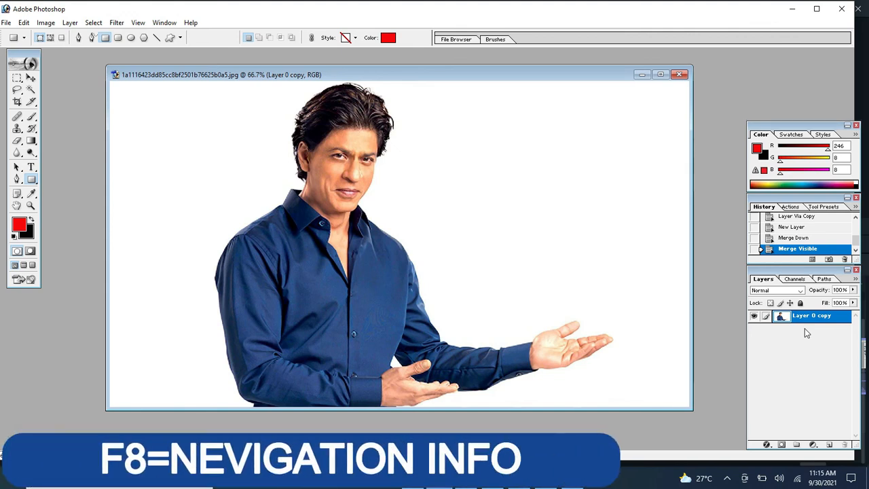
pyautogui.press('F8')
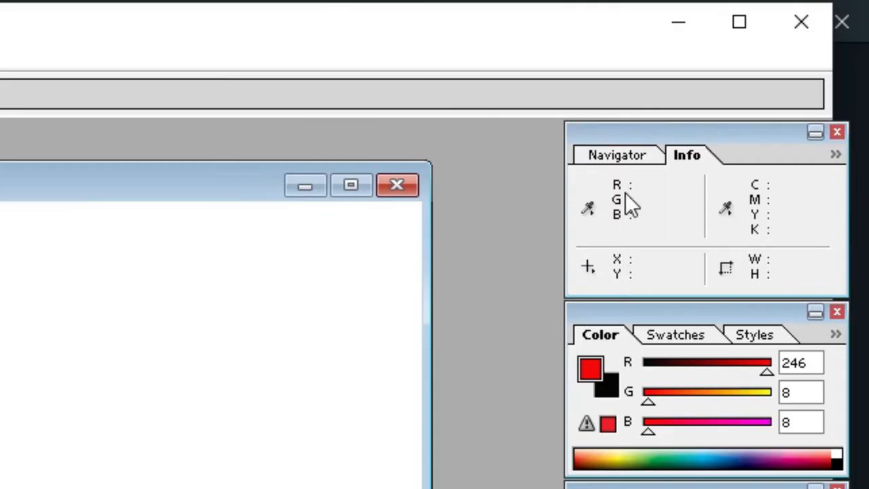
pyautogui.press('F8')
pyautogui.press('F8')
pyautogui.press('F8')
pyautogui.press('F8')
pyautogui.press('F8')
pyautogui.press('F8')
pyautogui.press('F8')
pyautogui.press('F8')
pyautogui.press('F8')
pyautogui.press('F8')
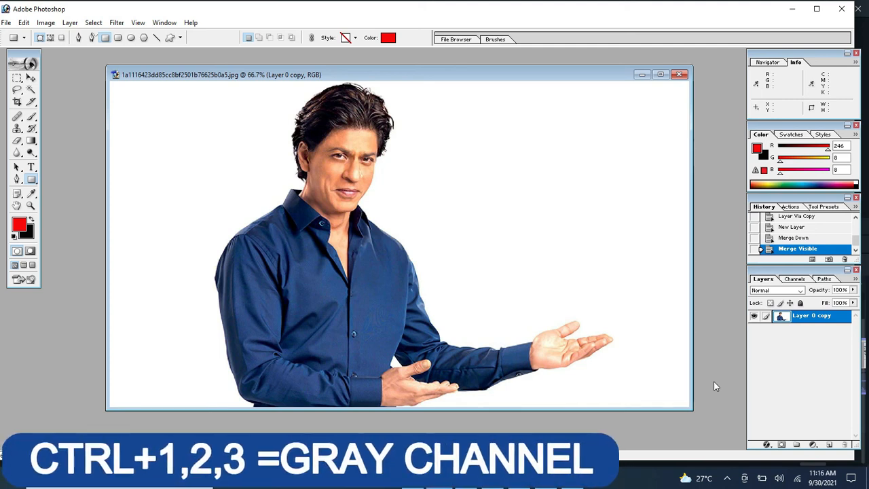
# View the image's Red, Green and Blue channels one after another in grayscale.
pyautogui.hotkey('ctrl', '1')
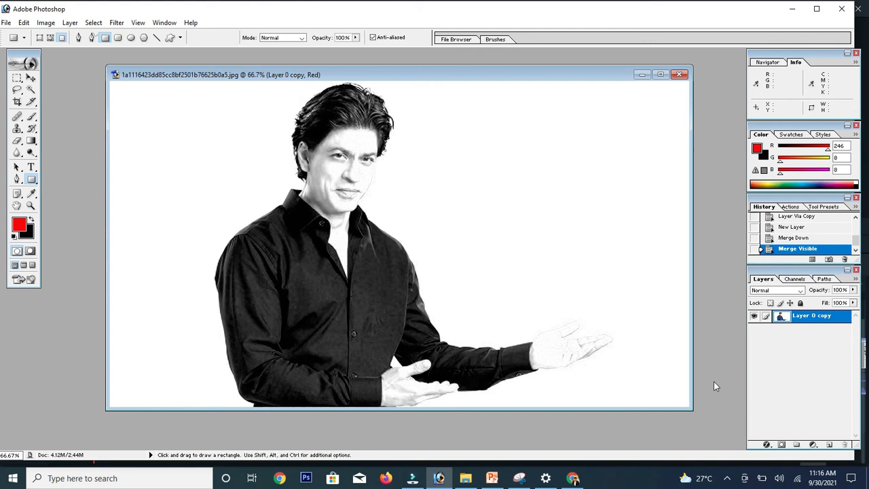
pyautogui.hotkey('ctrl', '2')
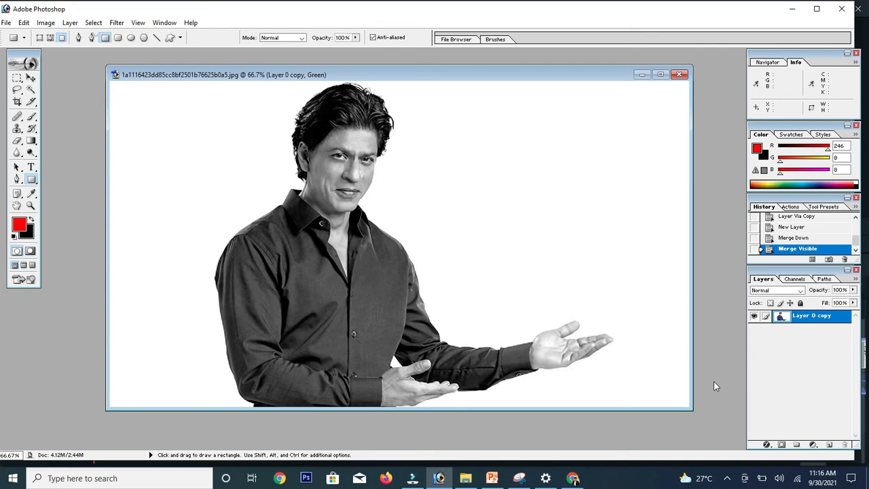
pyautogui.press('ctrl')
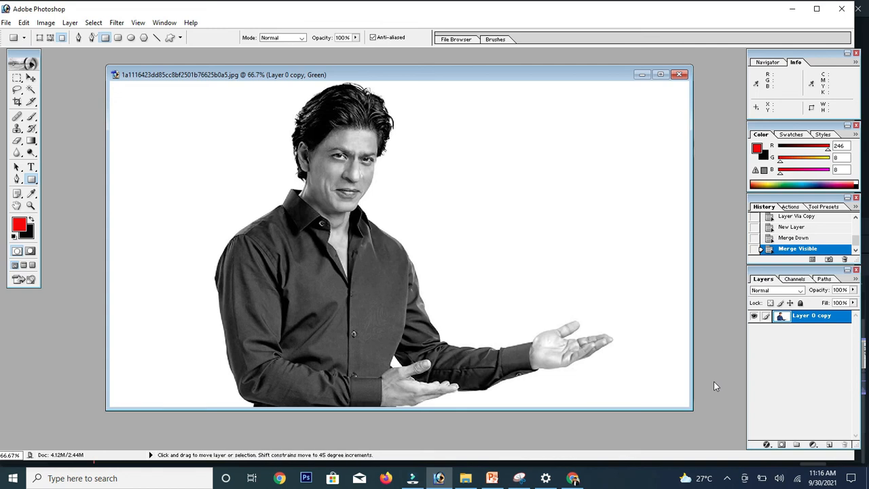
pyautogui.hotkey('ctrl', '3')
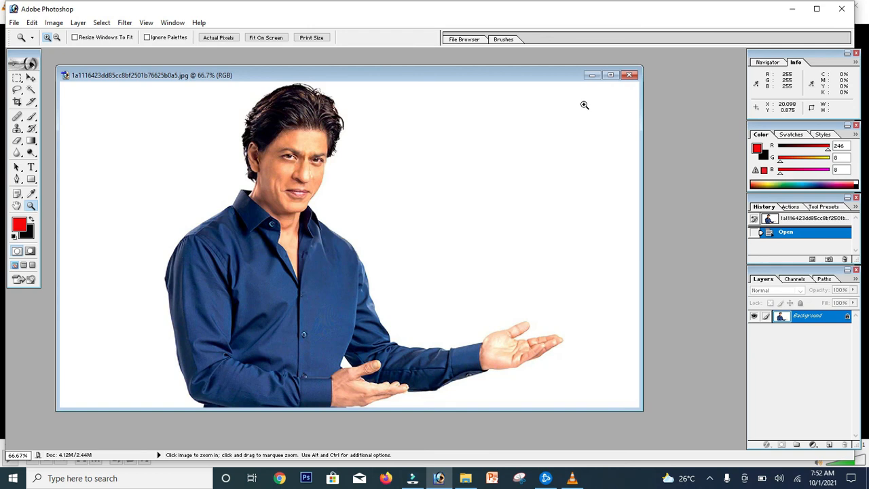
# Add a text box beside the man's head containing SHARUKH in red Courier Bold at 100 pt, and commit it.
pyautogui.click(29, 170)
pyautogui.moveTo(395, 145); pyautogui.dragTo(571, 208)
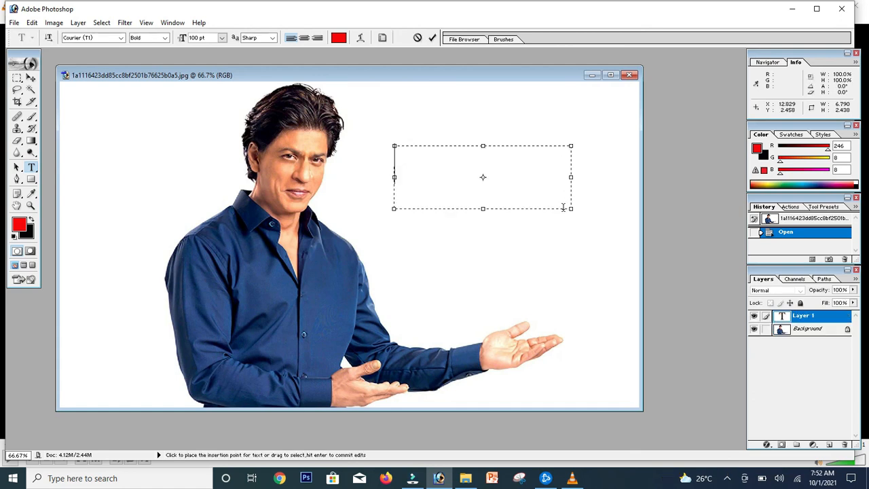
pyautogui.write('SHA')
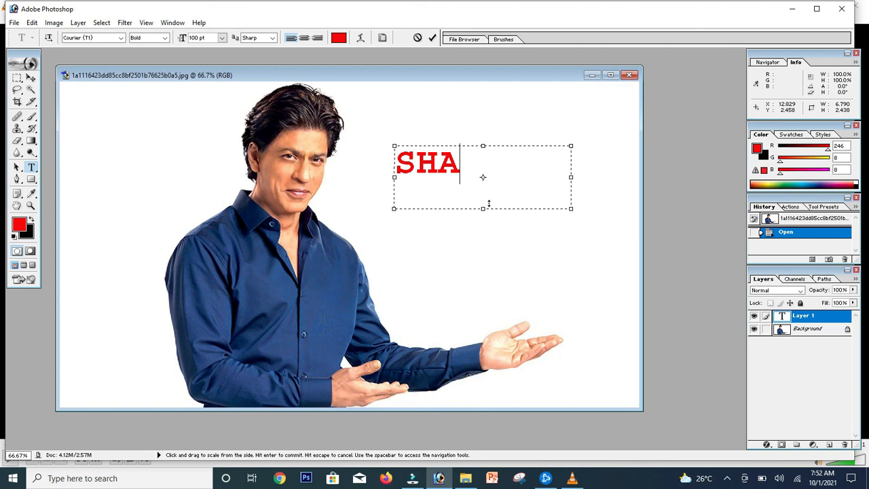
pyautogui.write('RUKH')
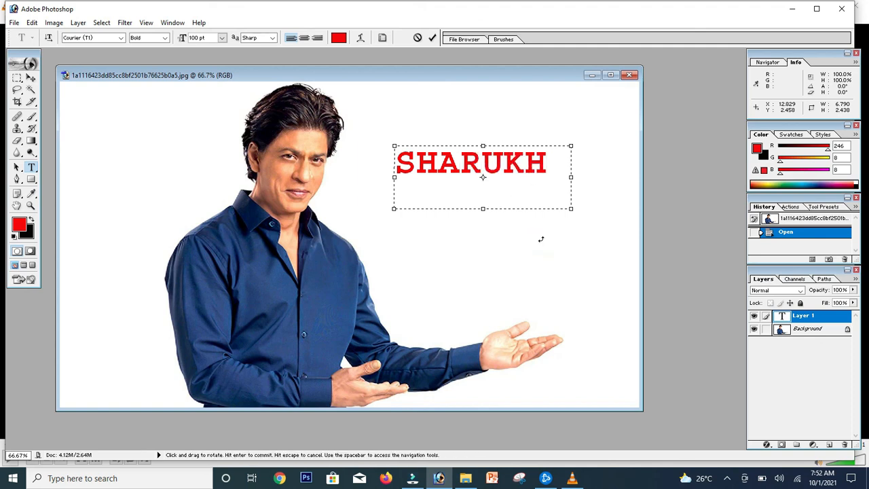
pyautogui.click(31, 78)
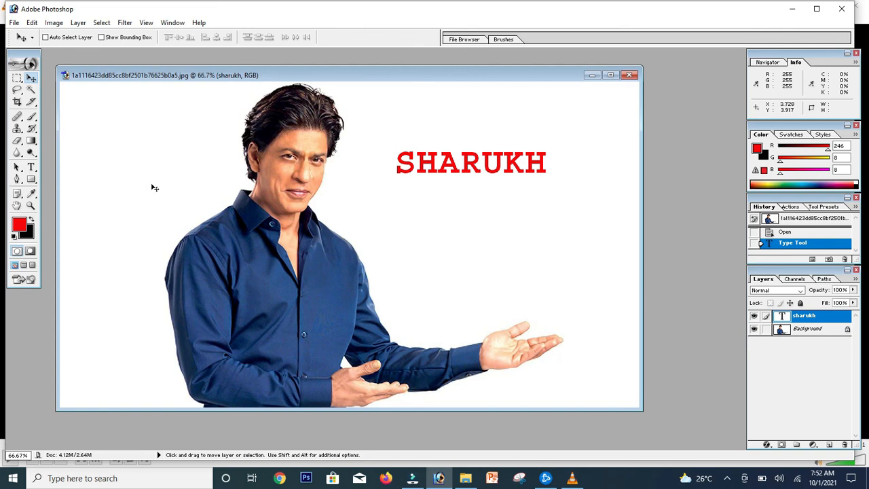
# Select the whole word SHARUKH for editing and step its size down to 98 pt and back up to 100 pt.
pyautogui.click(30, 167)
pyautogui.click(460, 163)
pyautogui.moveTo(557, 165); pyautogui.dragTo(394, 166)
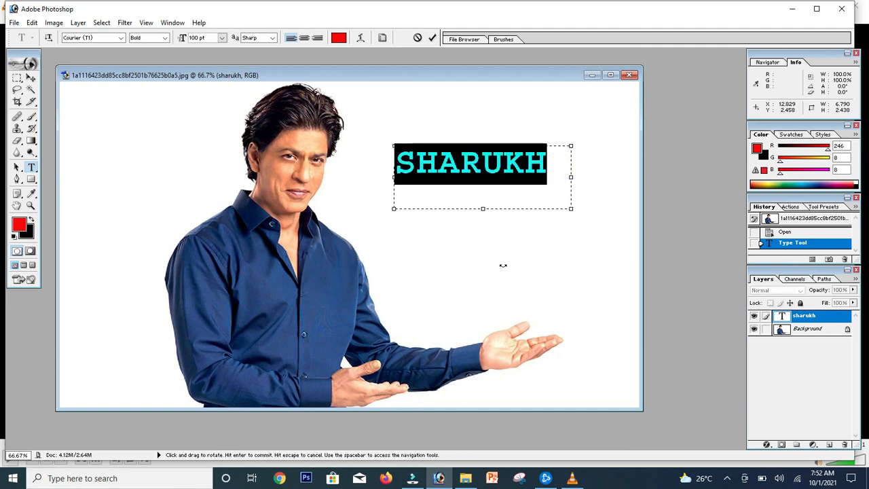
pyautogui.hotkey('ctrl', 'shift', ',')
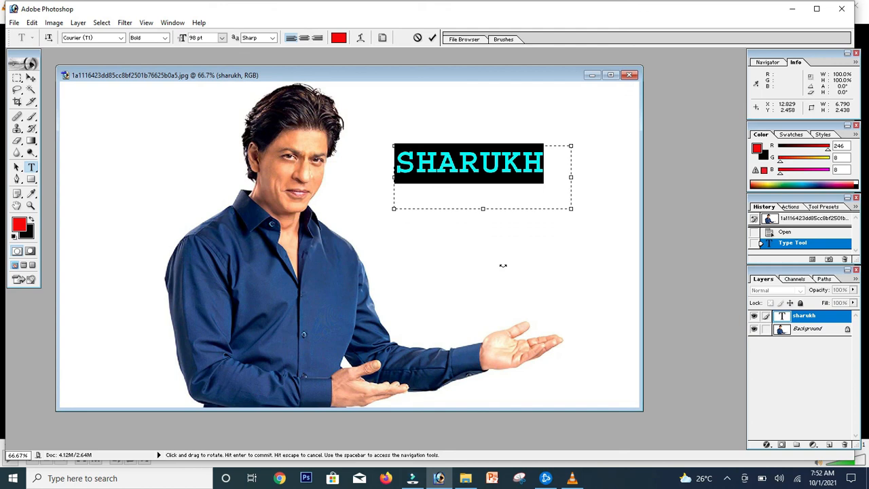
pyautogui.hotkey('ctrl', 'shift', '.')
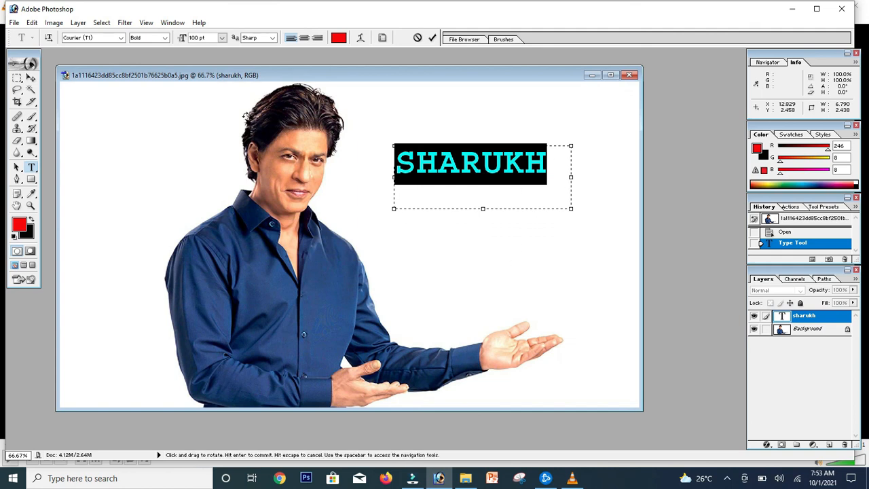
# Set the selected text's size to 48 pt, and change it to 72 pt.
pyautogui.click(221, 39)
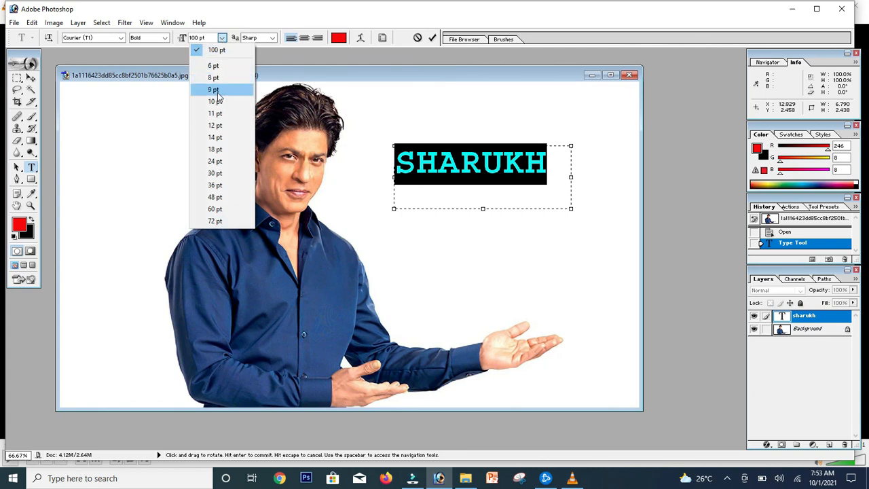
pyautogui.click(214, 197)
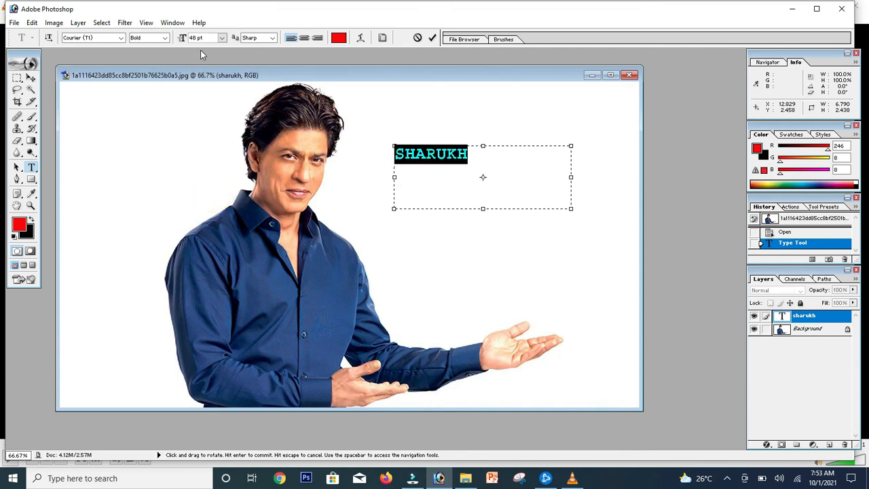
pyautogui.click(221, 39)
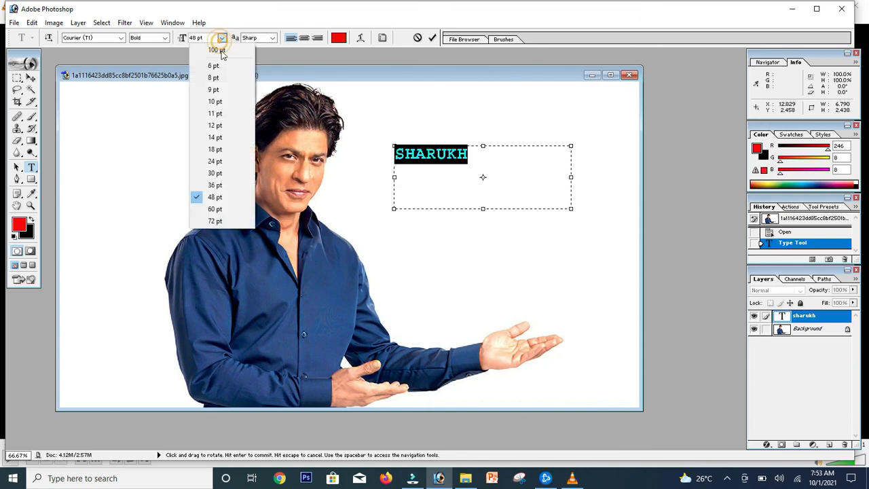
pyautogui.click(227, 217)
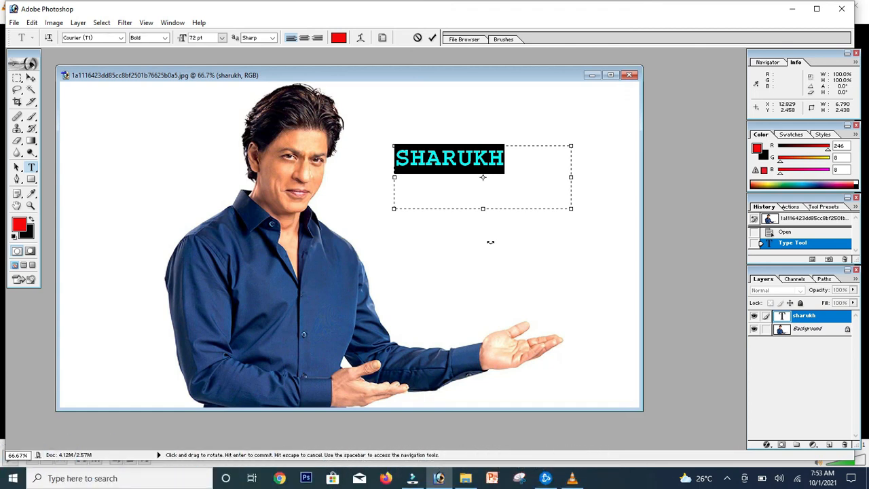
# Toggle All Caps off and on twice for the selected text, alternating between sharukh and SHARUKH.
pyautogui.hotkey('ctrl', 'shift', 'k')
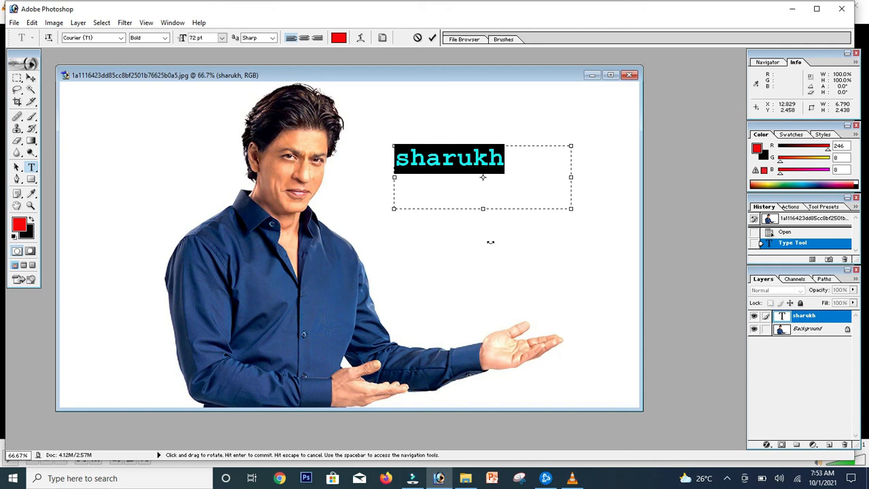
pyautogui.hotkey('ctrl', 'shift', 'k')
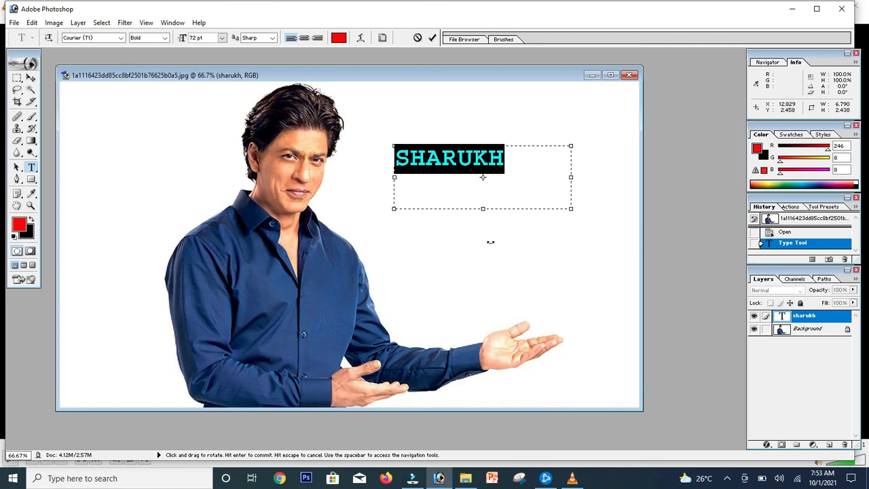
pyautogui.hotkey('ctrl', 'shift', 'k')
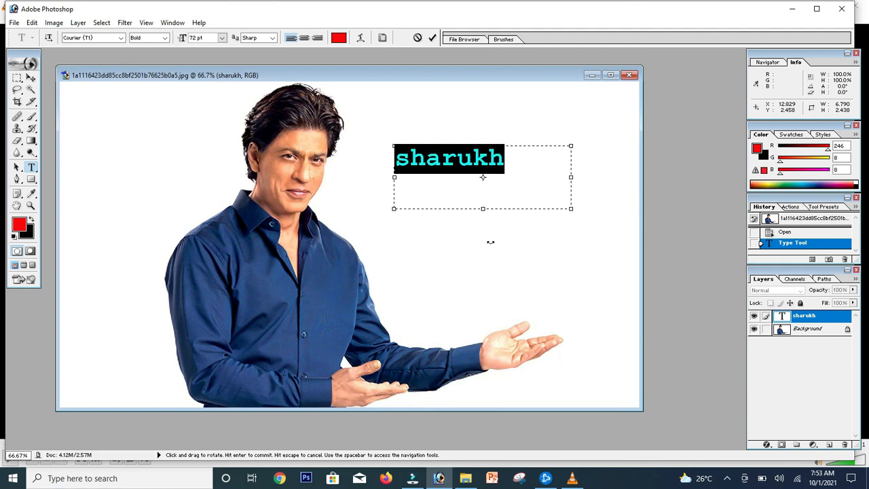
pyautogui.hotkey('ctrl', 'shift', 'k')
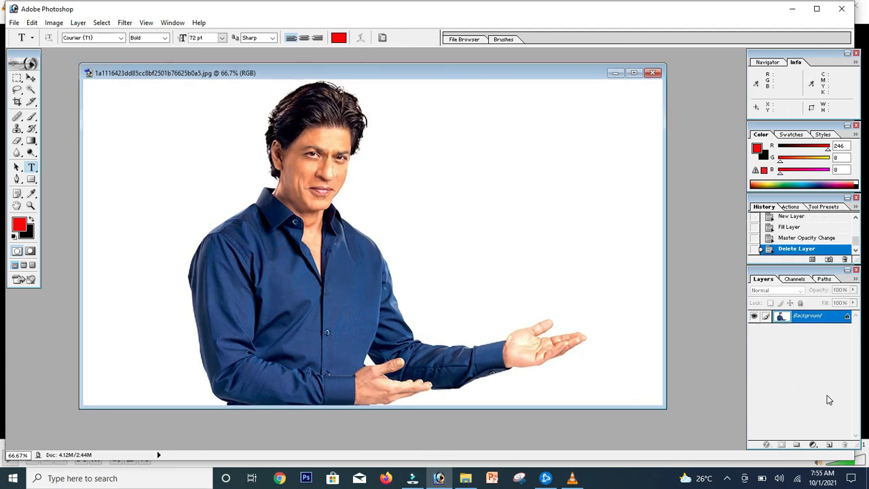
# Add a new layer above the Background and fill it entirely with the red foreground color.
pyautogui.click(829, 444)
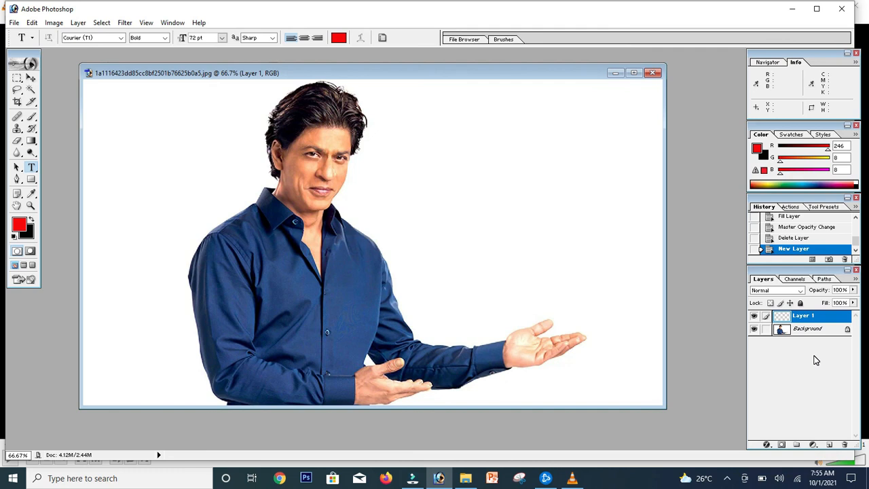
pyautogui.hotkey('alt', 'BackSpace')
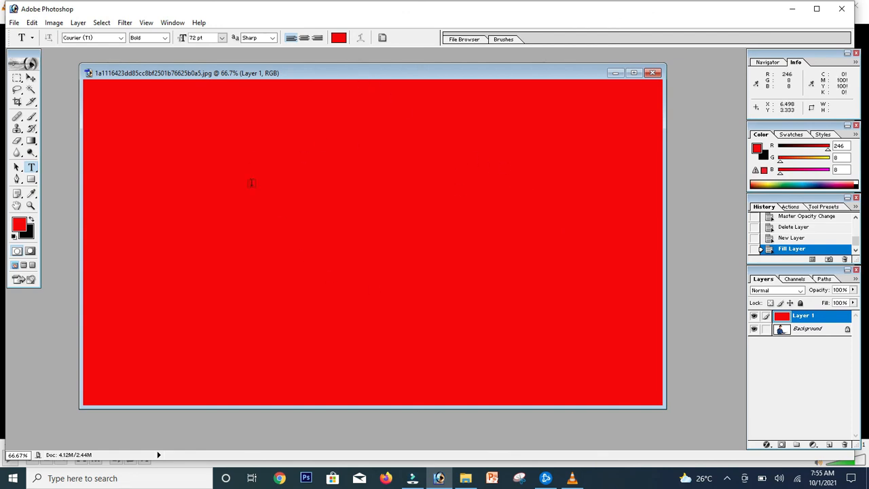
# Lower the opacity of the red Layer 1 to about 56% and raise it back to 100%.
pyautogui.click(820, 331)
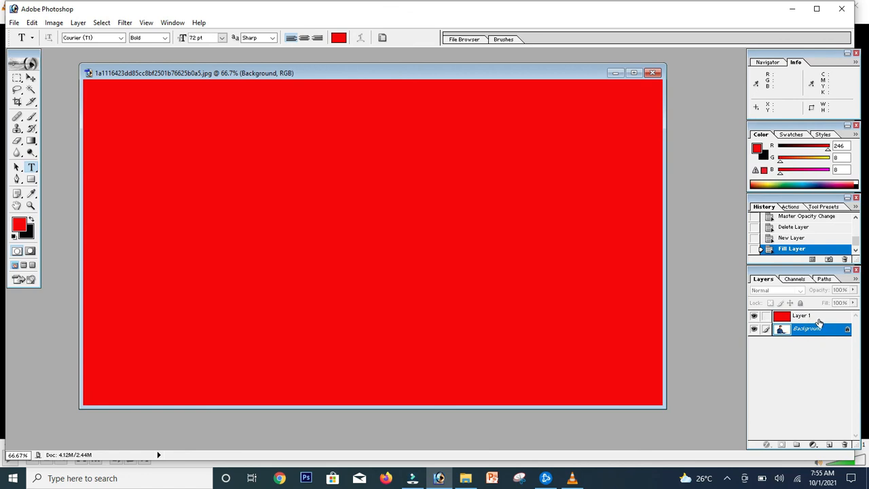
pyautogui.click(818, 318)
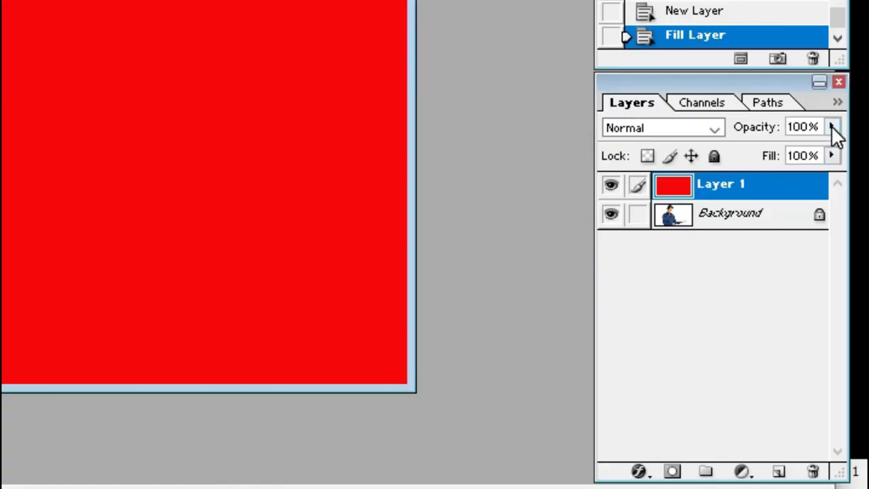
pyautogui.click(834, 129)
pyautogui.moveTo(834, 155); pyautogui.dragTo(779, 155)
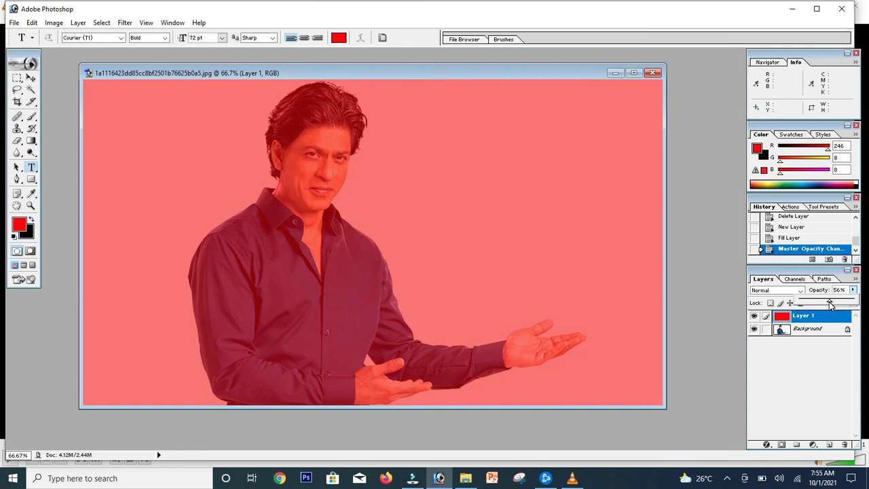
pyautogui.moveTo(829, 301); pyautogui.dragTo(848, 317)
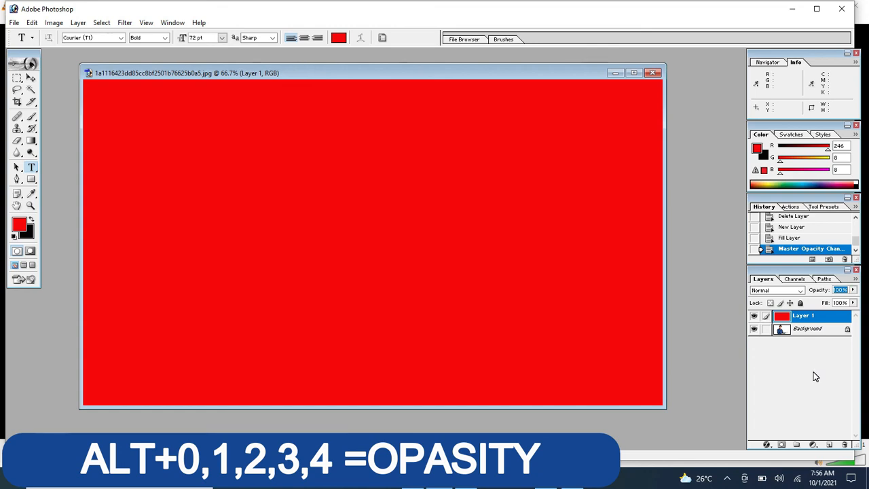
pyautogui.press('Return')
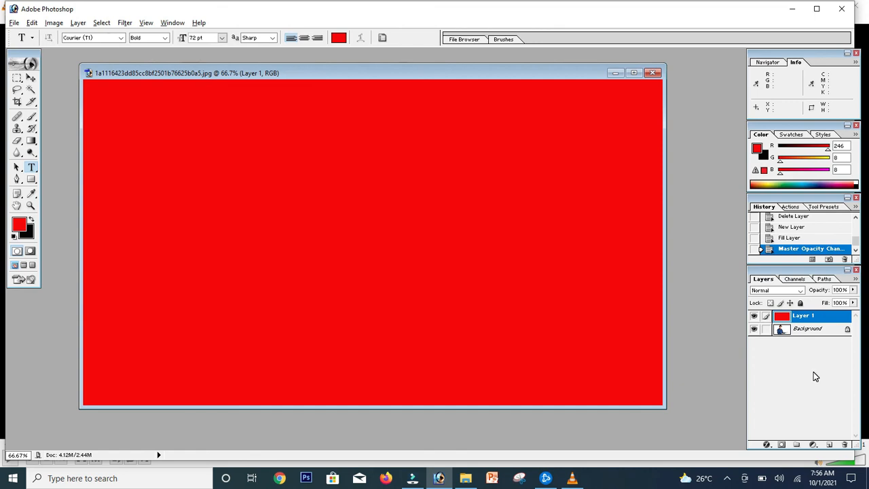
# Change Layer 1's opacity through several values, including 10%, 20%, 45%, 67% and 30%, ending at 40%.
pyautogui.press('1')
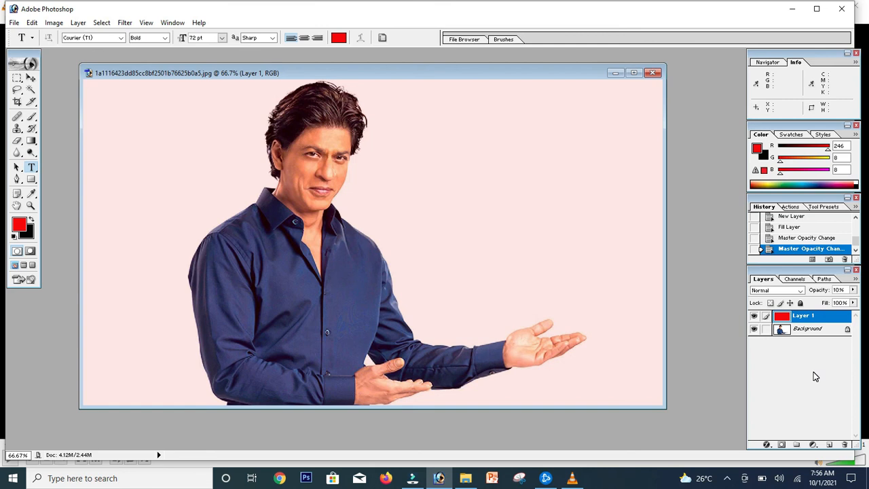
pyautogui.press('2')
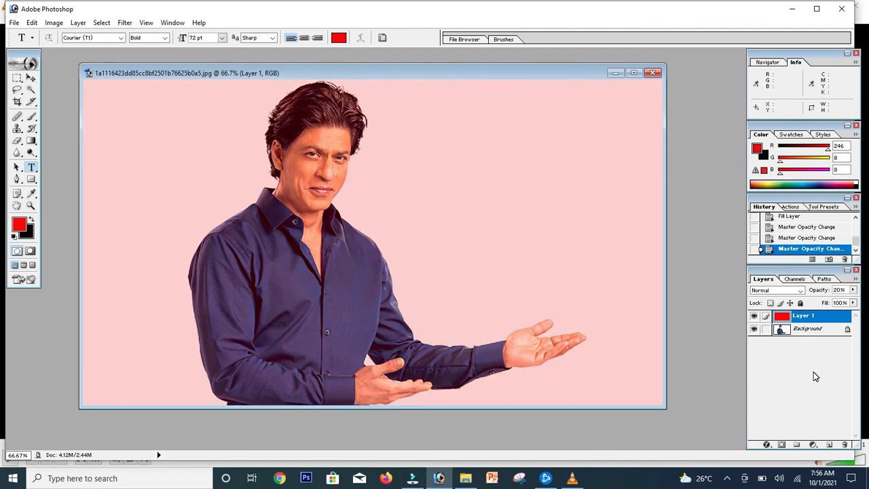
pyautogui.press('3')
pyautogui.press('5')
pyautogui.press('6')
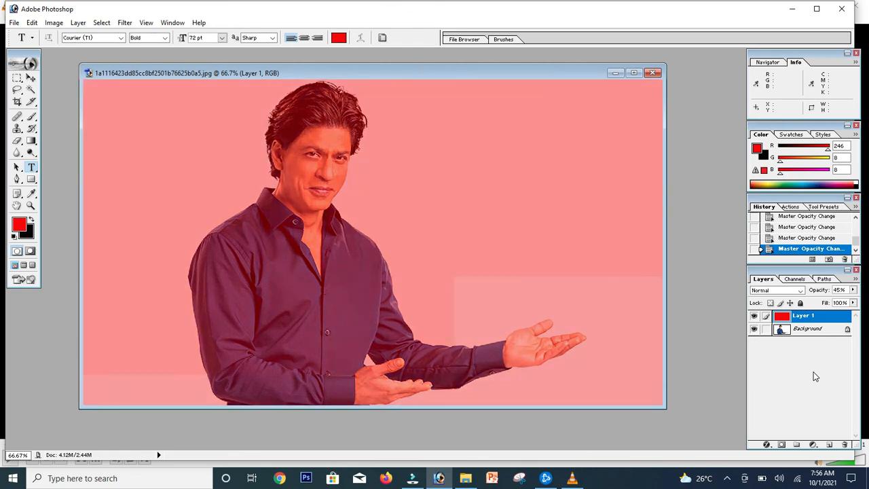
pyautogui.press('6')
pyautogui.press('7')
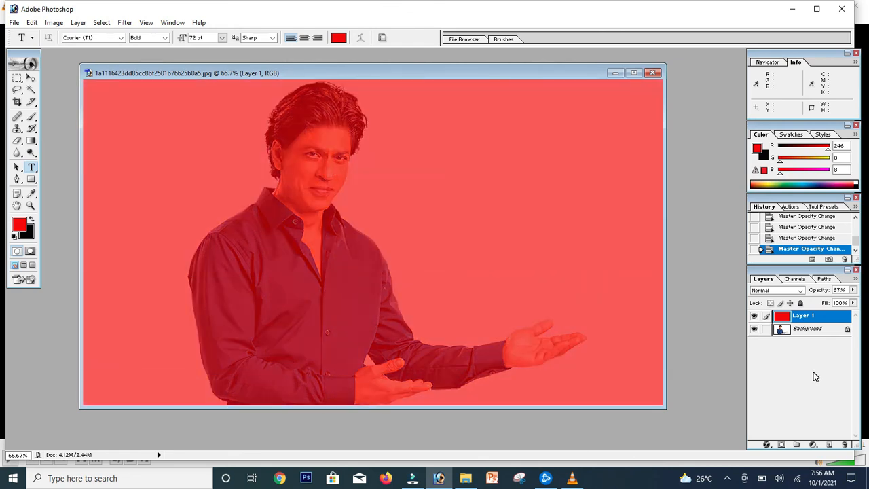
pyautogui.press('3')
pyautogui.press('0')
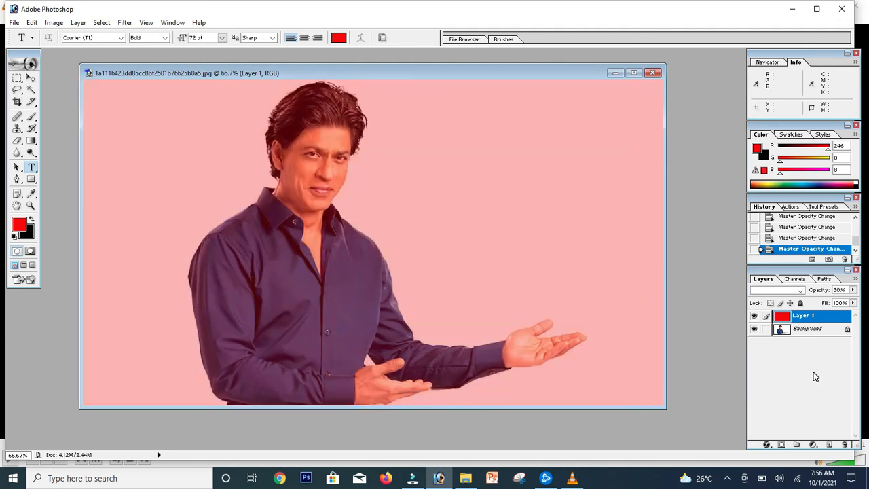
pyautogui.press('4')
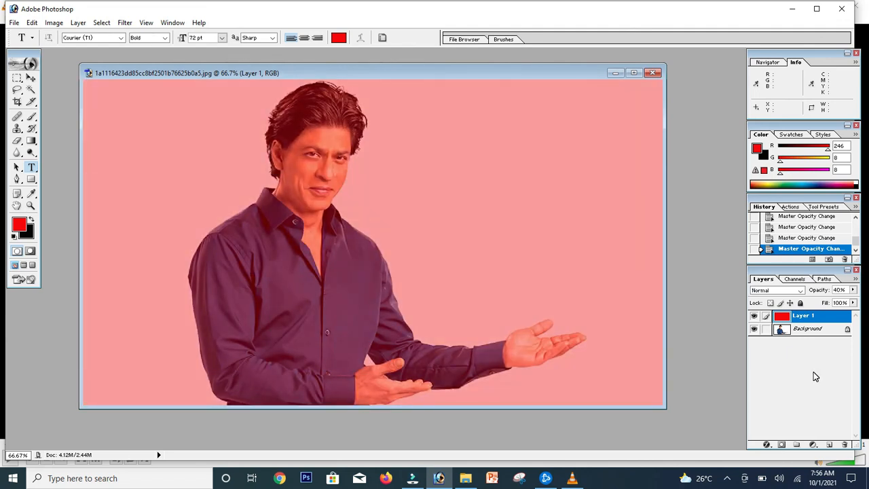